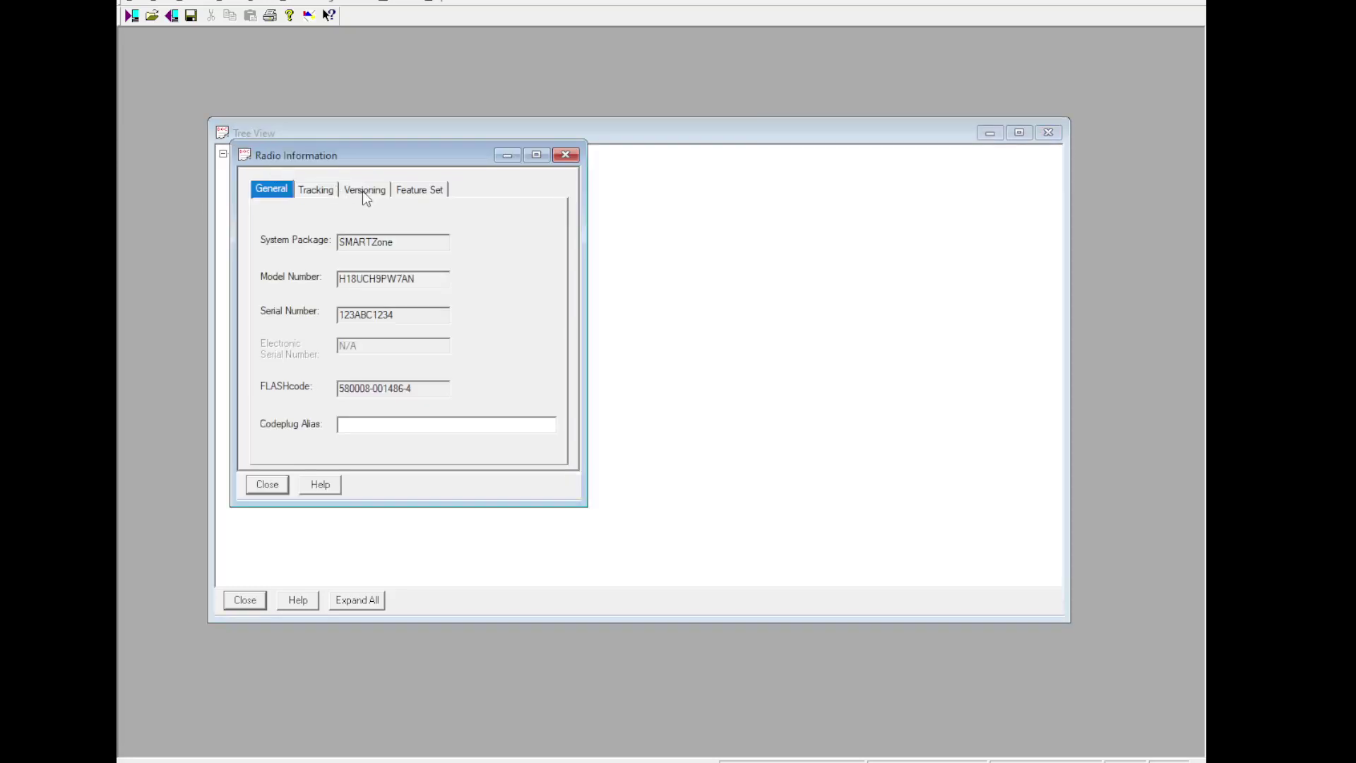
Step: Review the radio's installed features, programming history and dates, then expand Radio Configuration
{"action": "left_click", "coordinate": [416, 190]}
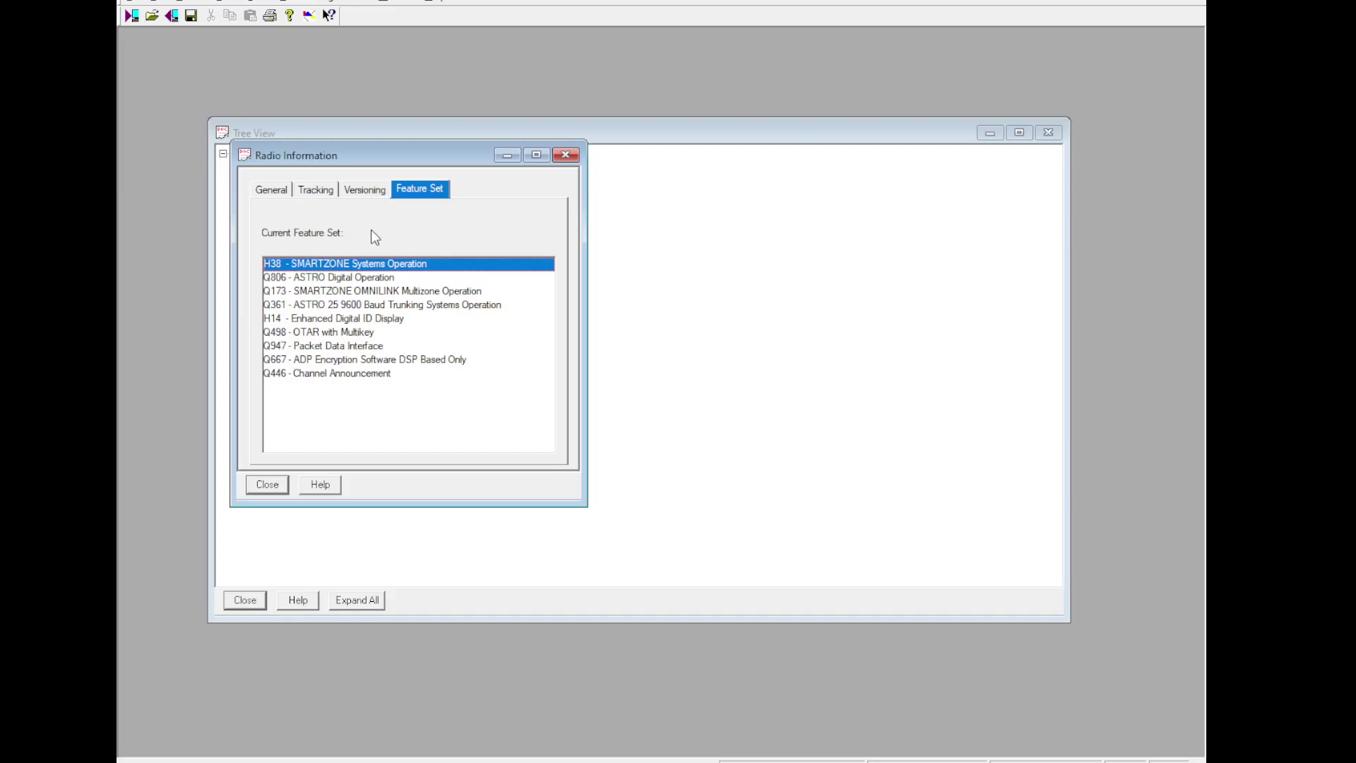
{"action": "left_click", "coordinate": [276, 490]}
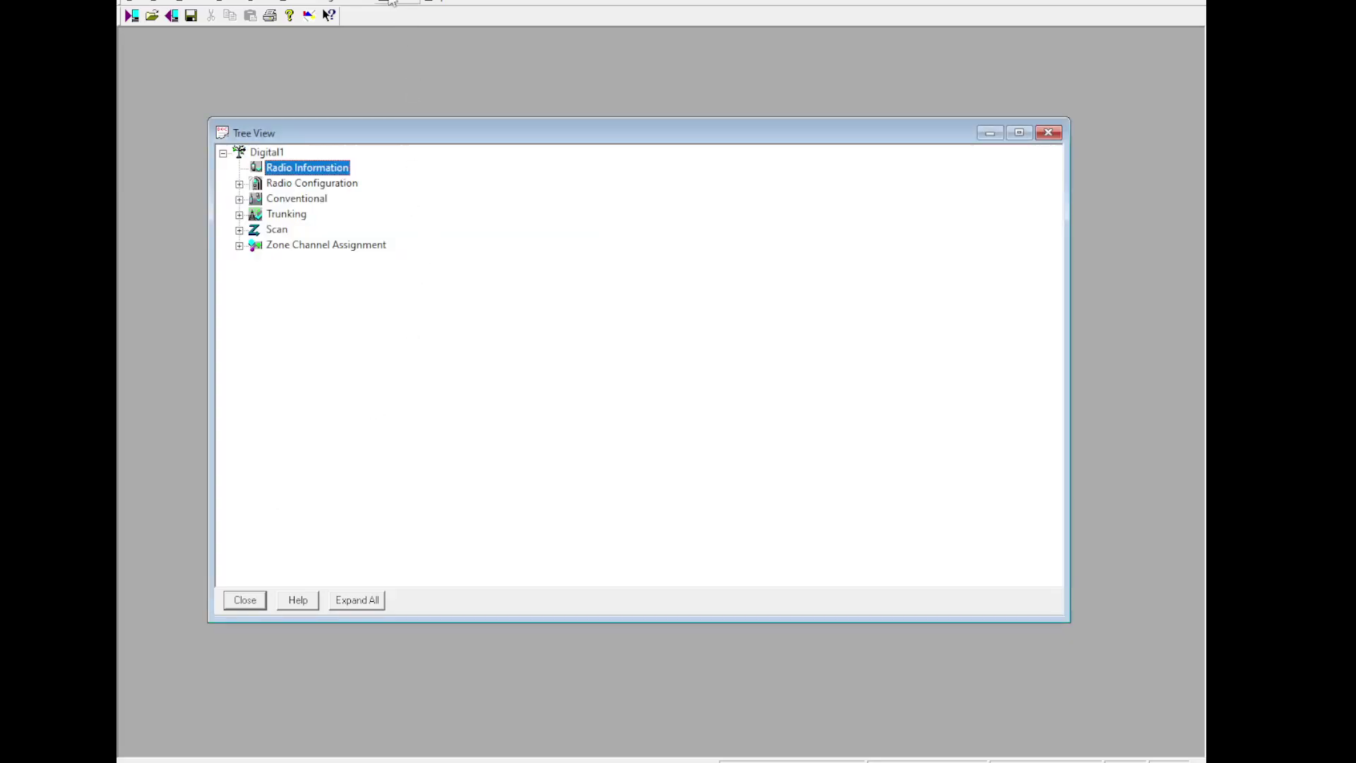
{"action": "double_click", "coordinate": [313, 170]}
{"action": "left_click", "coordinate": [383, 211]}
{"action": "left_click", "coordinate": [331, 213]}
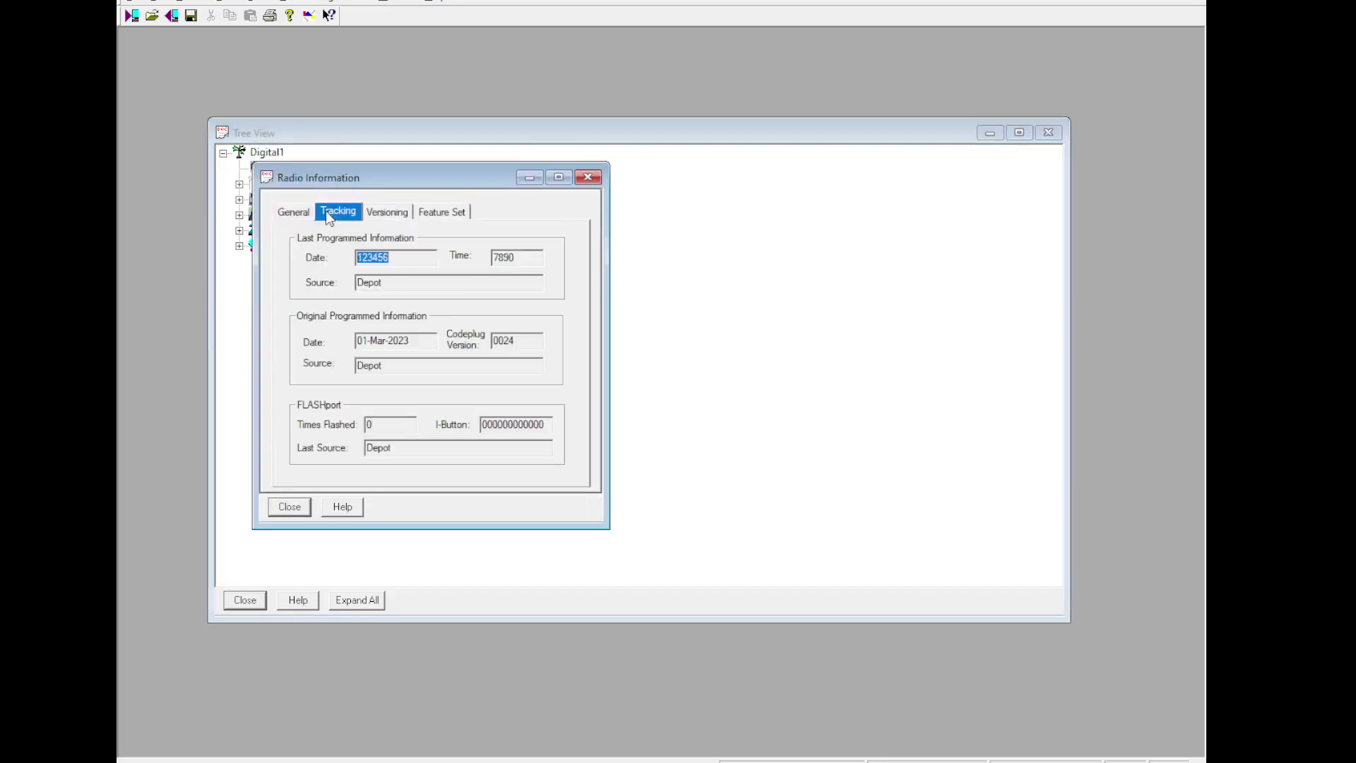
{"action": "left_click", "coordinate": [291, 215]}
{"action": "left_click", "coordinate": [290, 507]}
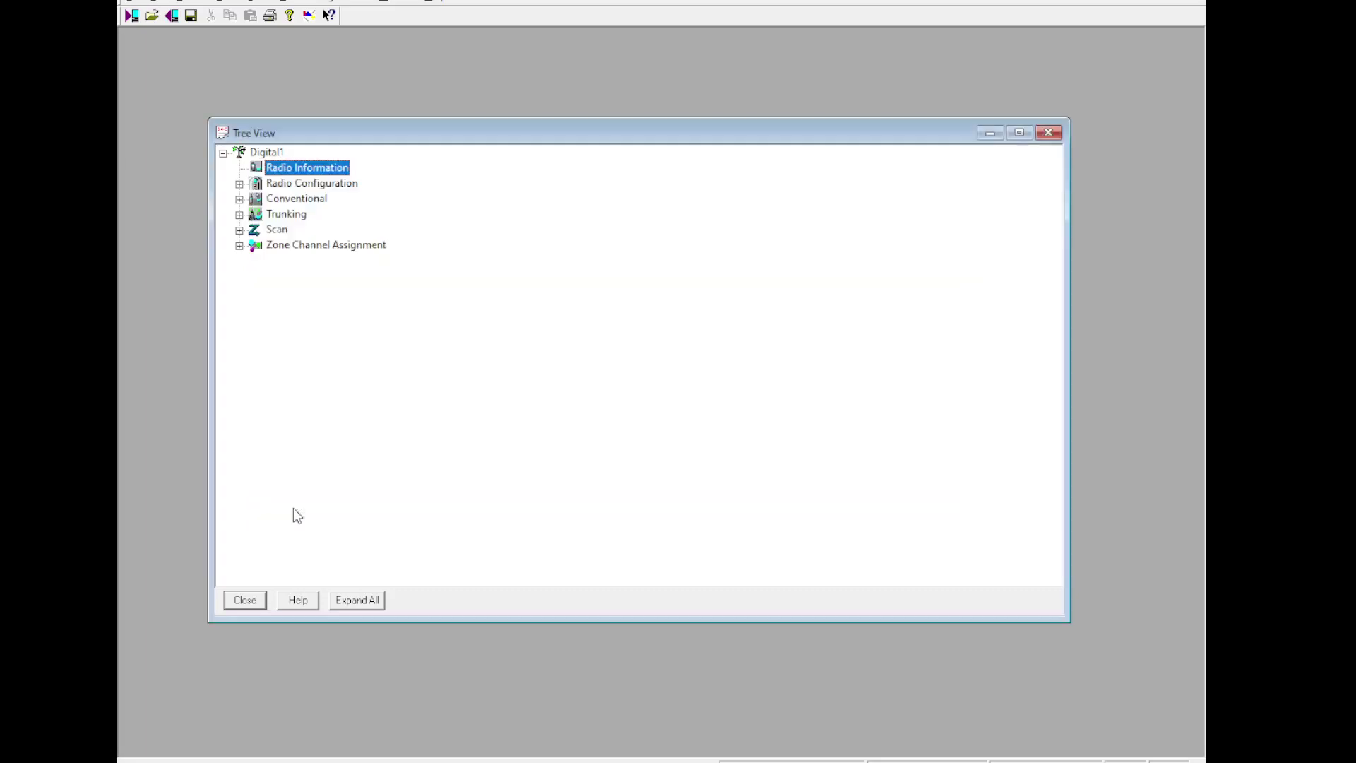
{"action": "double_click", "coordinate": [325, 185]}
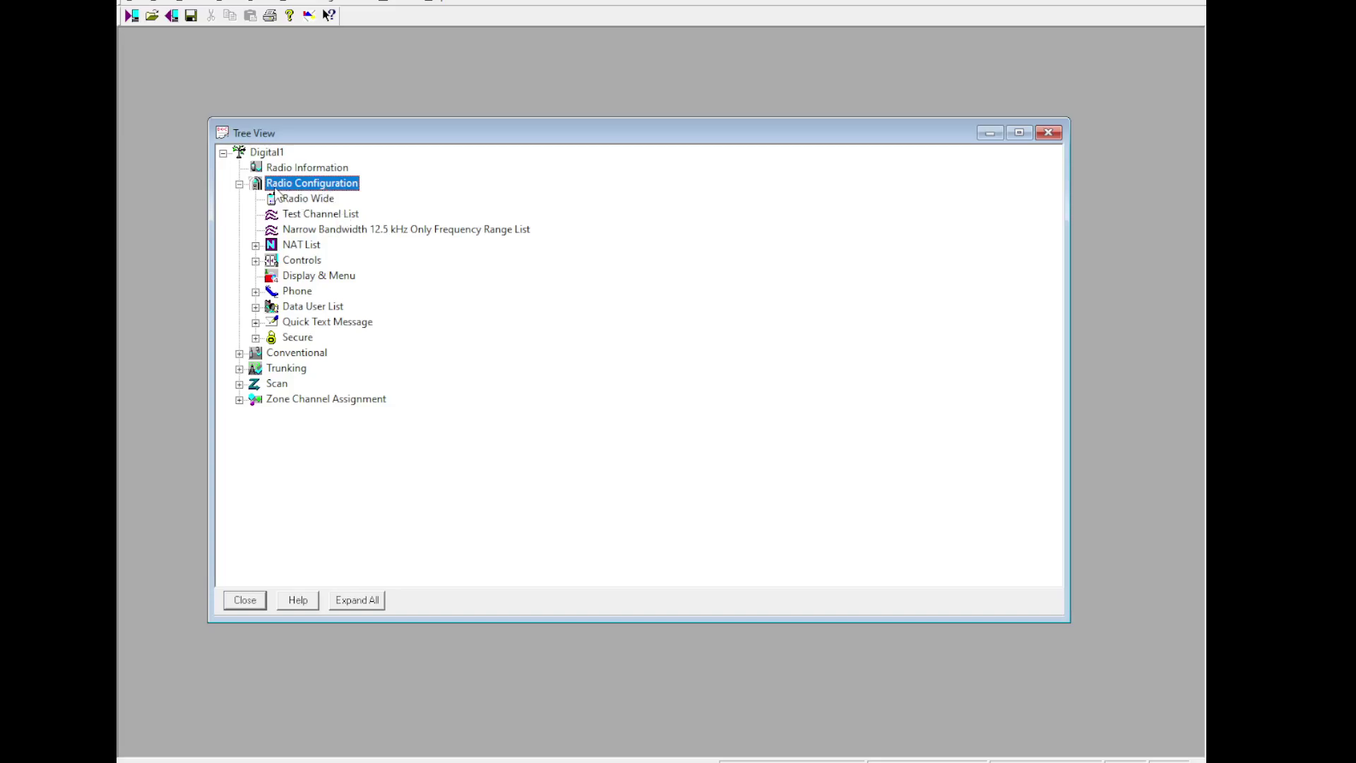
Step: Set the out-of-range, imbalanced coverage and system registration indicators to Alert & Display
{"action": "double_click", "coordinate": [319, 199]}
{"action": "left_click_drag", "start_coordinate": [322, 200], "coordinate": [434, 48]}
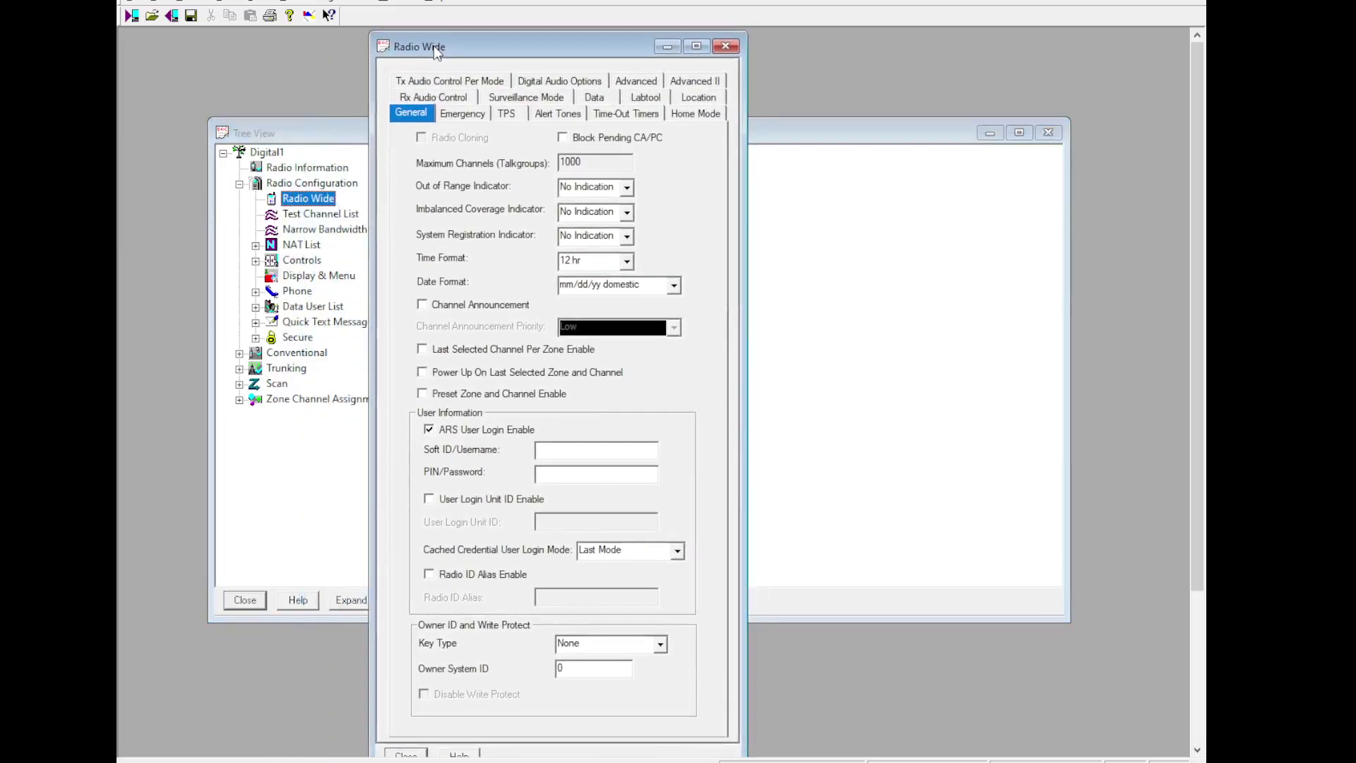
{"action": "left_click", "coordinate": [626, 187]}
{"action": "left_click", "coordinate": [607, 244]}
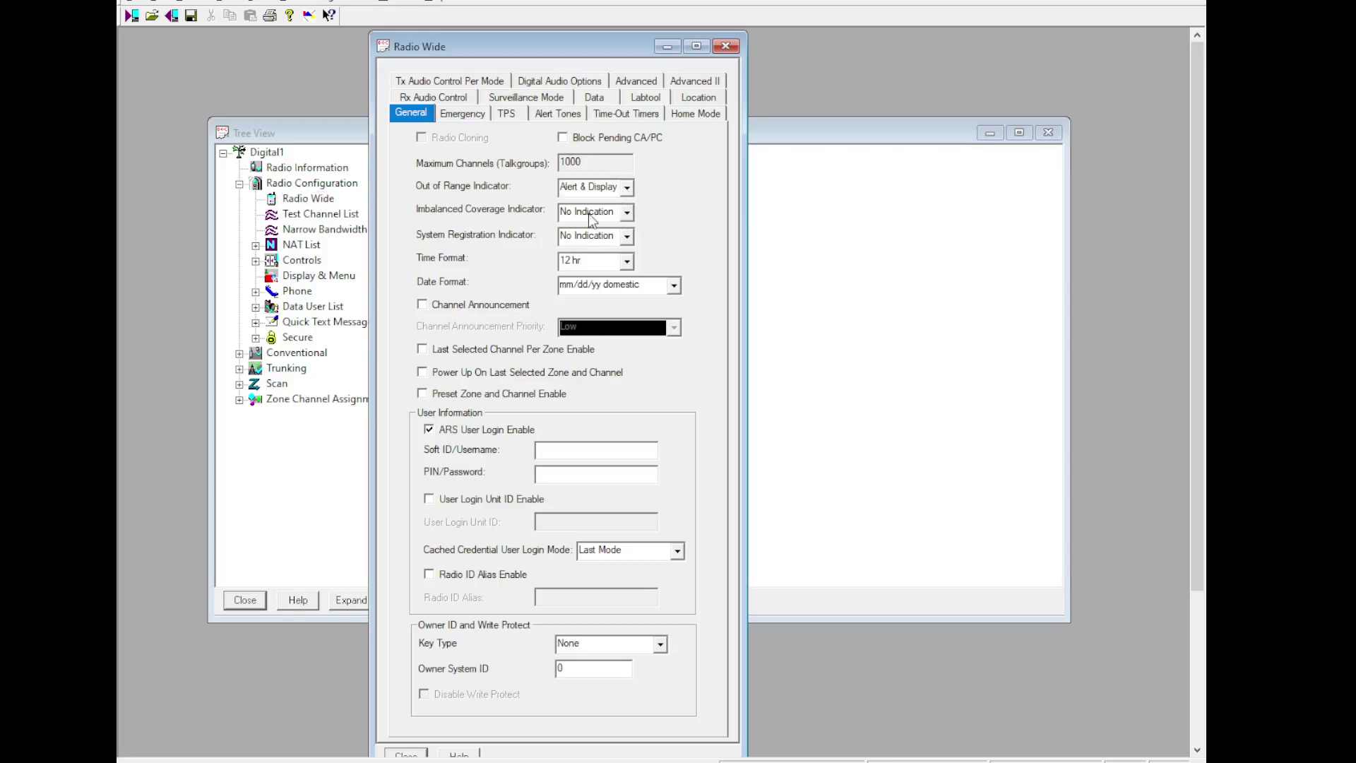
{"action": "left_click", "coordinate": [626, 211]}
{"action": "left_click", "coordinate": [607, 268]}
{"action": "left_click", "coordinate": [617, 294]}
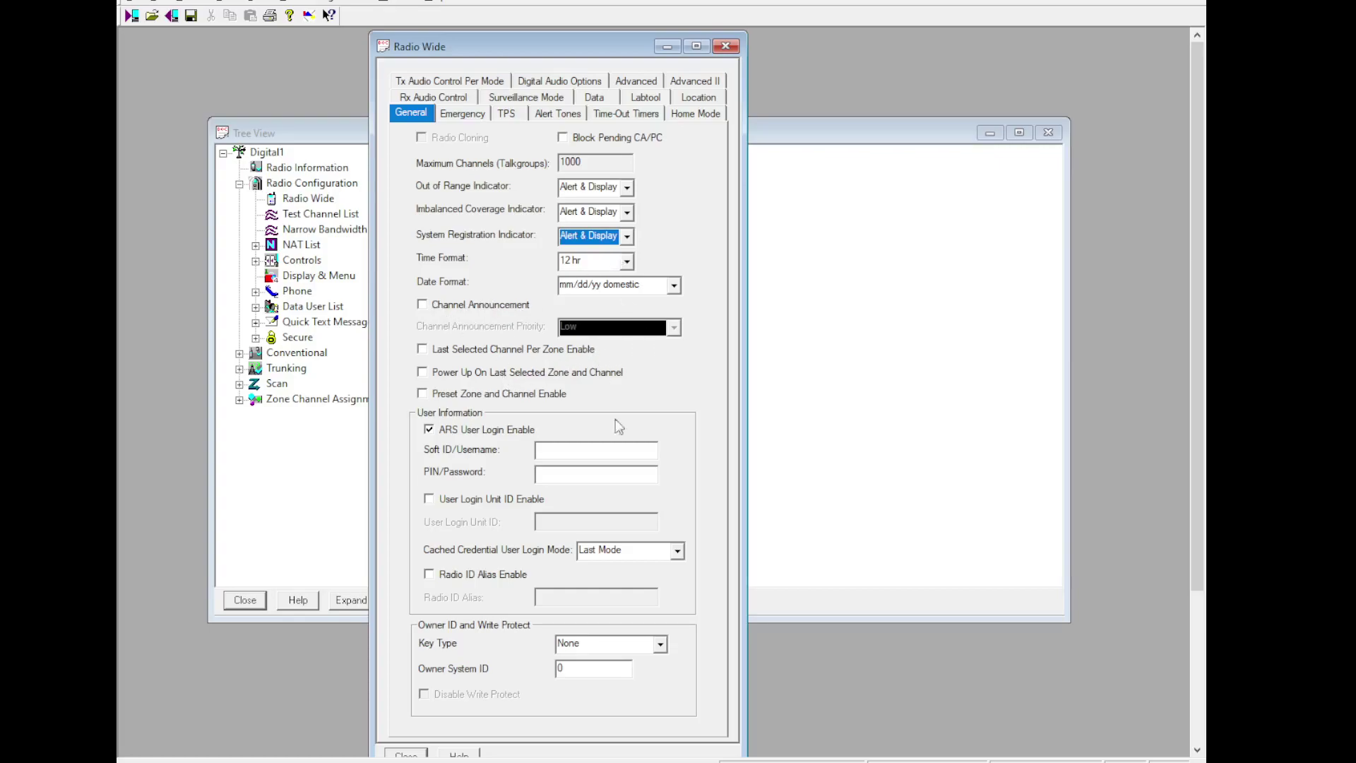
Step: Turn off ARS User Login, leave the login unit ID off, and check the key type
{"action": "left_click", "coordinate": [494, 434]}
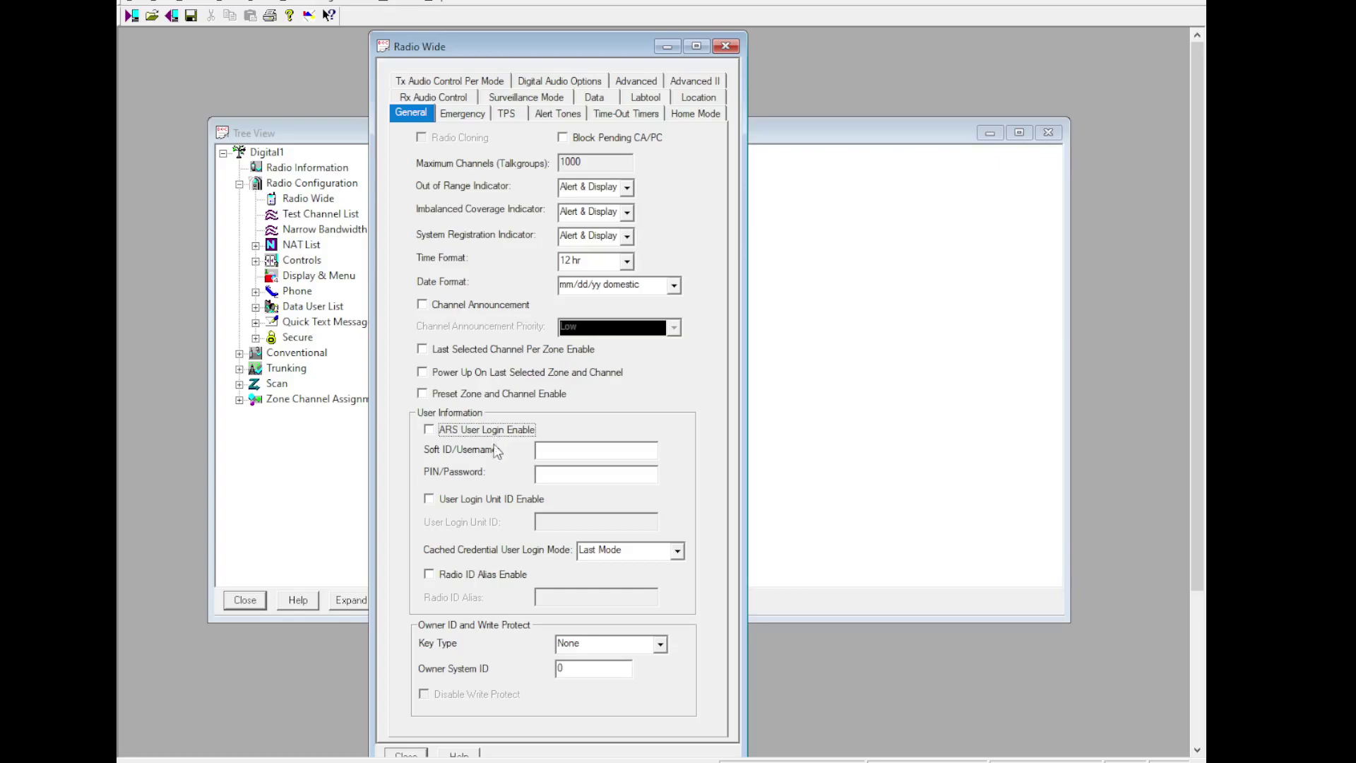
{"action": "left_click", "coordinate": [502, 499]}
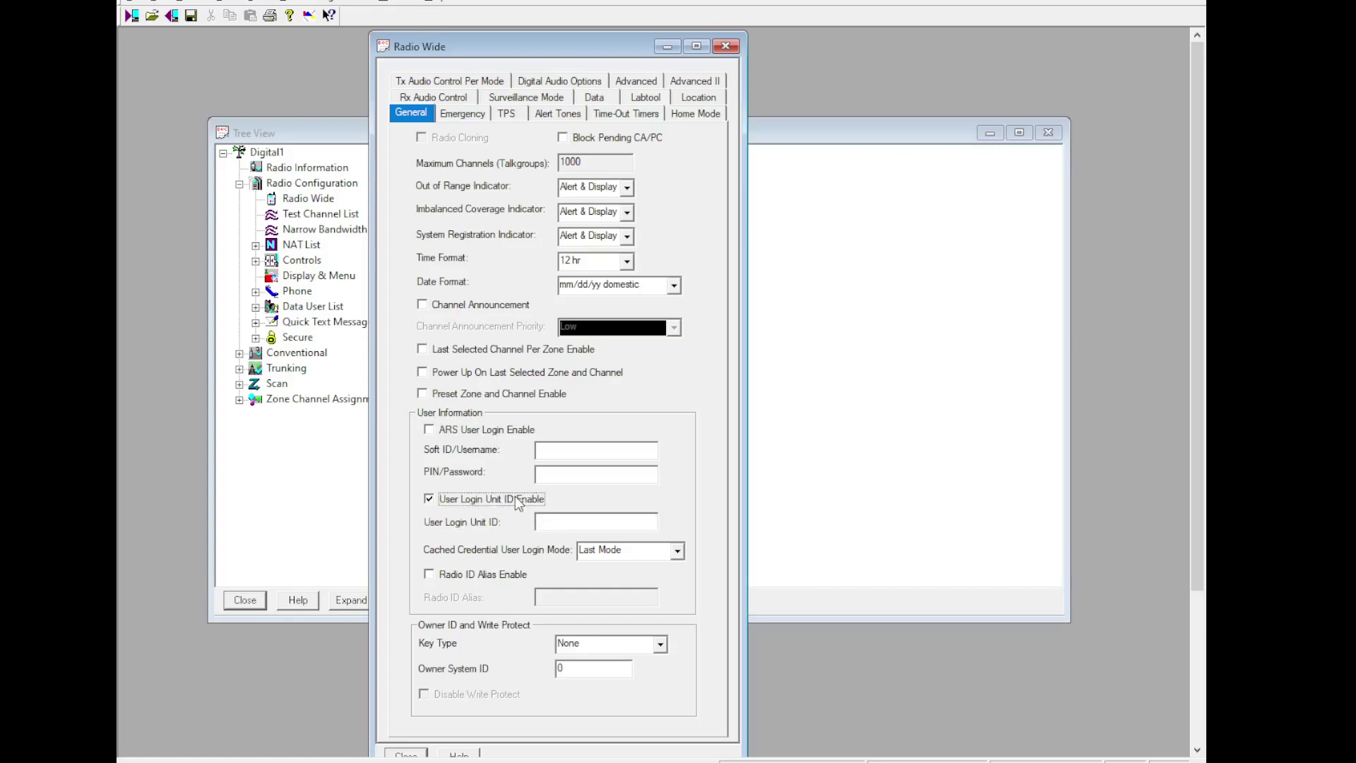
{"action": "left_click", "coordinate": [511, 498]}
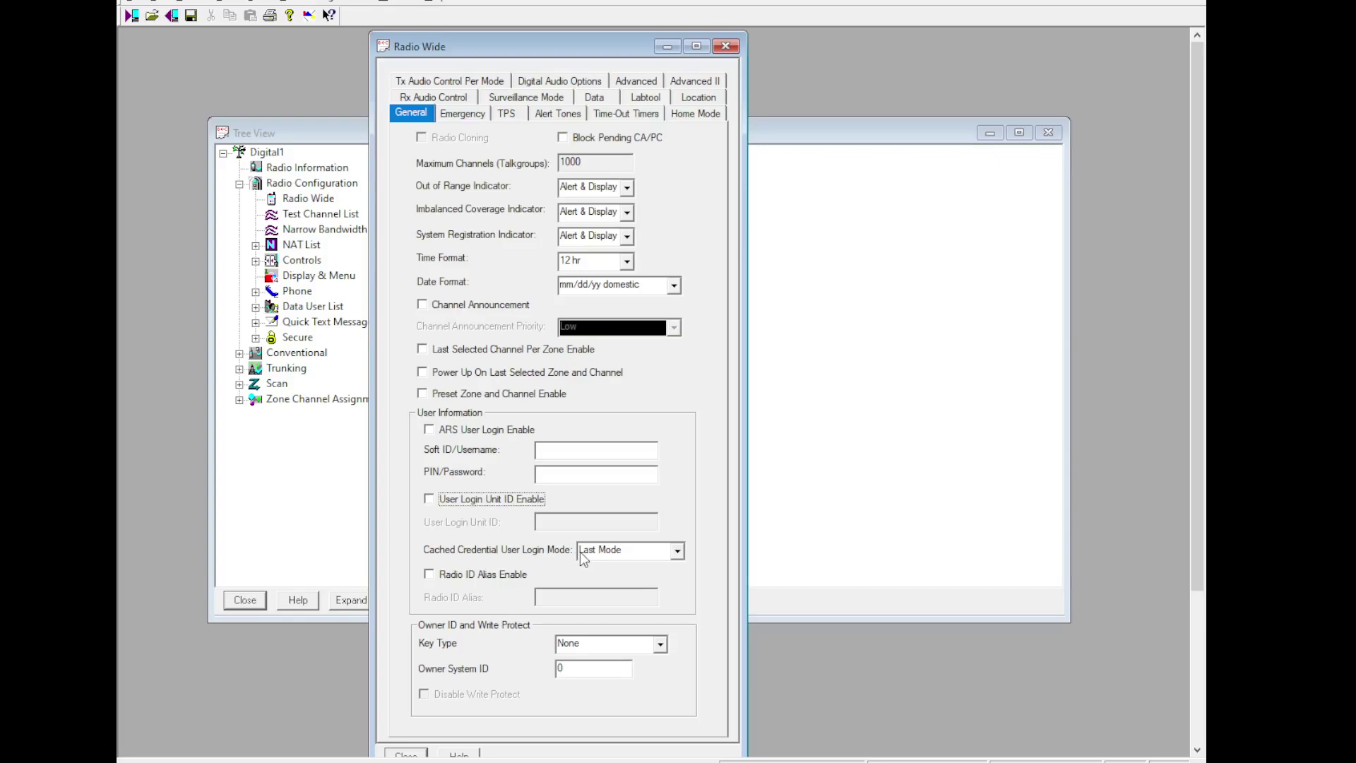
{"action": "left_click", "coordinate": [640, 647]}
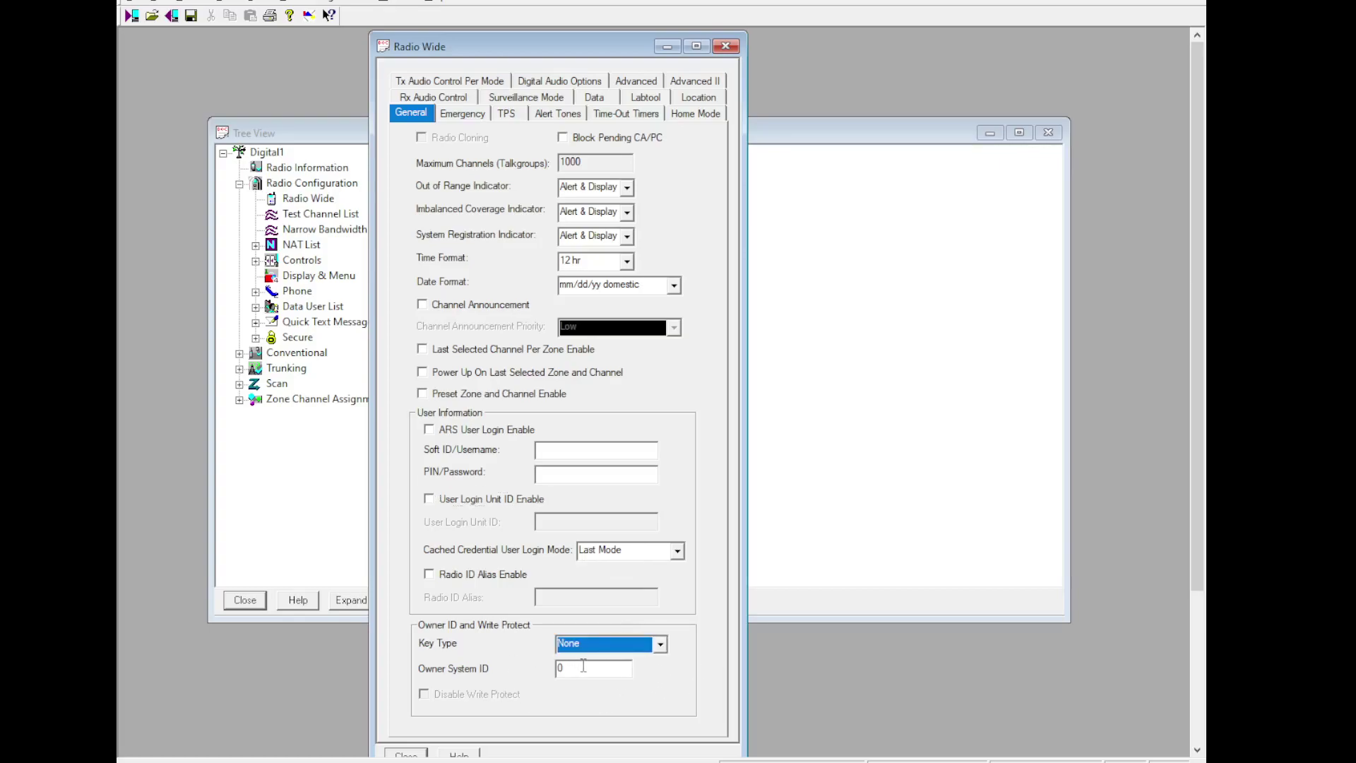
Step: Disable Man Down on the Emergency tab
{"action": "left_click", "coordinate": [462, 115]}
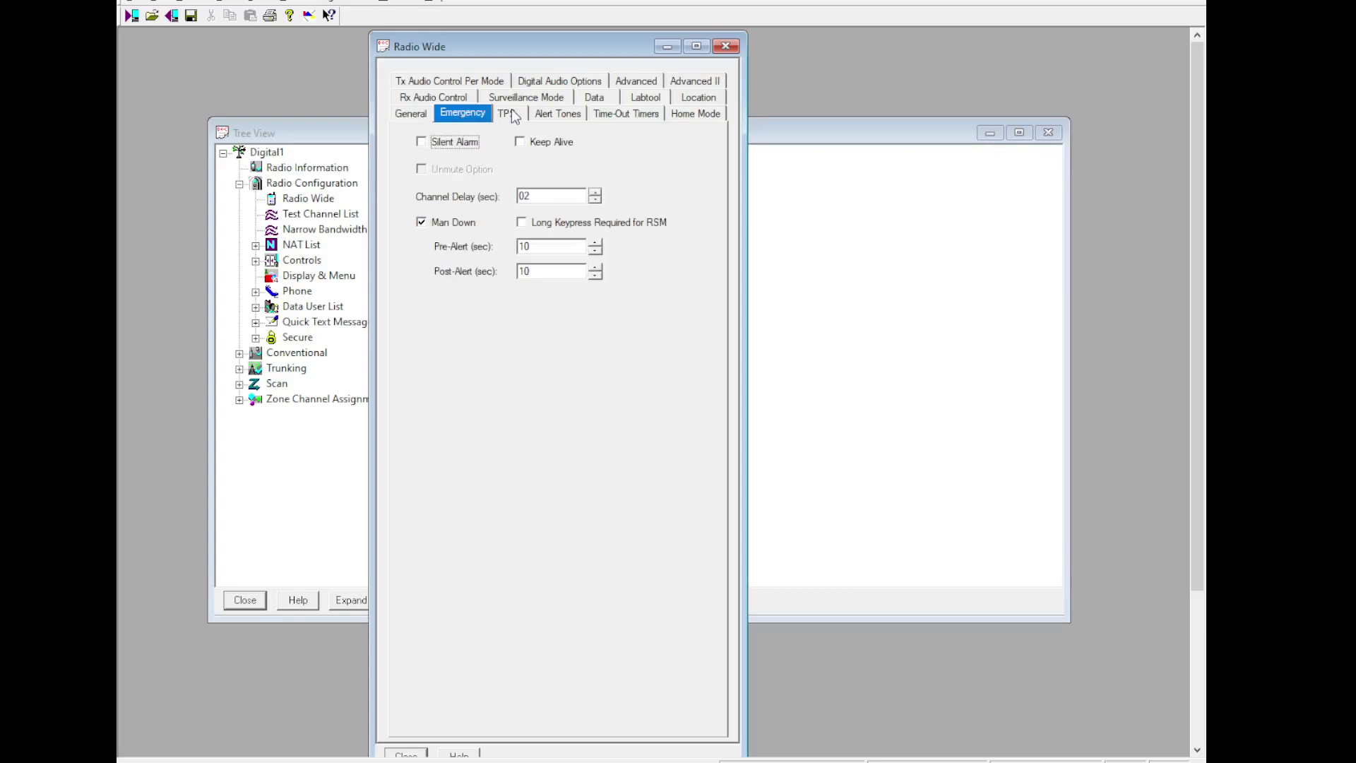
{"action": "left_click", "coordinate": [442, 226]}
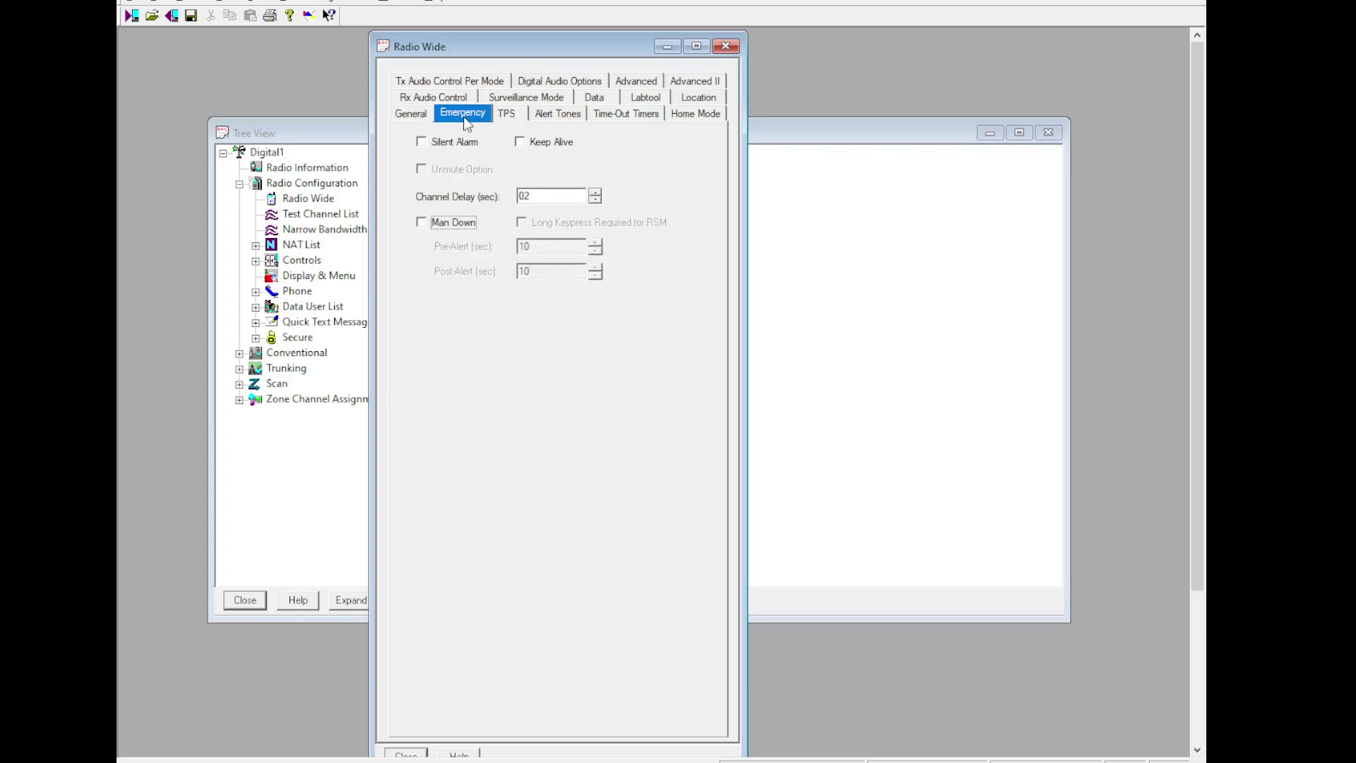
{"action": "left_click", "coordinate": [510, 116]}
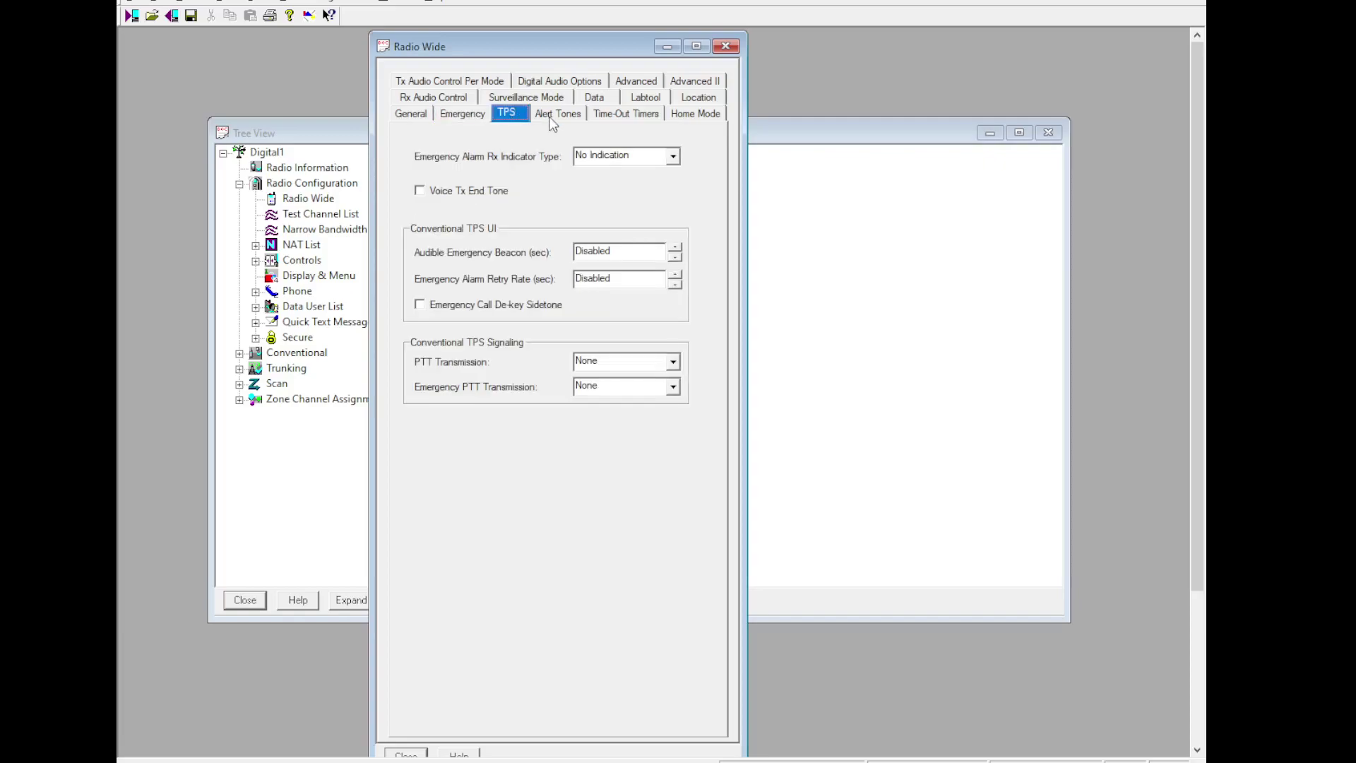
{"action": "left_click", "coordinate": [552, 116]}
{"action": "left_click", "coordinate": [511, 116]}
{"action": "key", "text": "Tab"}
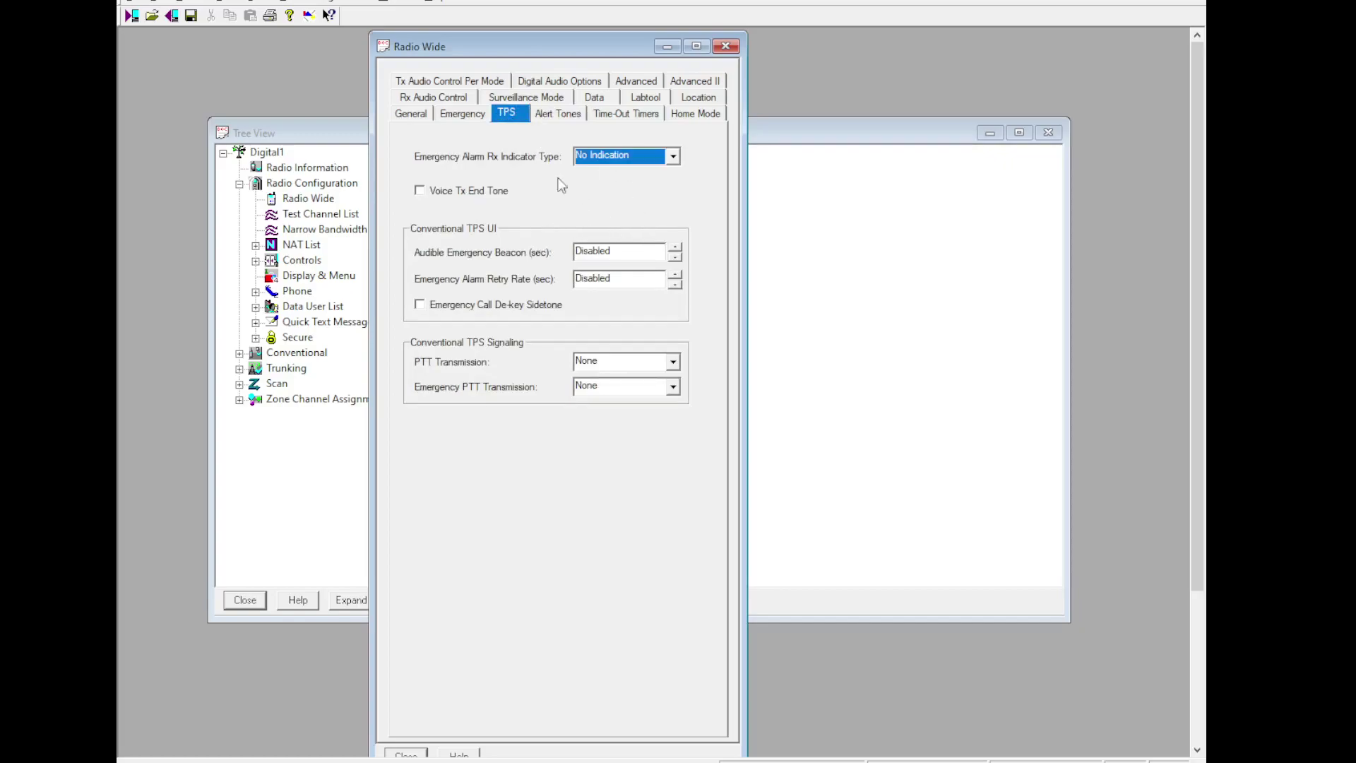
Step: Enable the power-up self-test alert tone and set individual unit call alert level to 200
{"action": "left_click", "coordinate": [564, 120]}
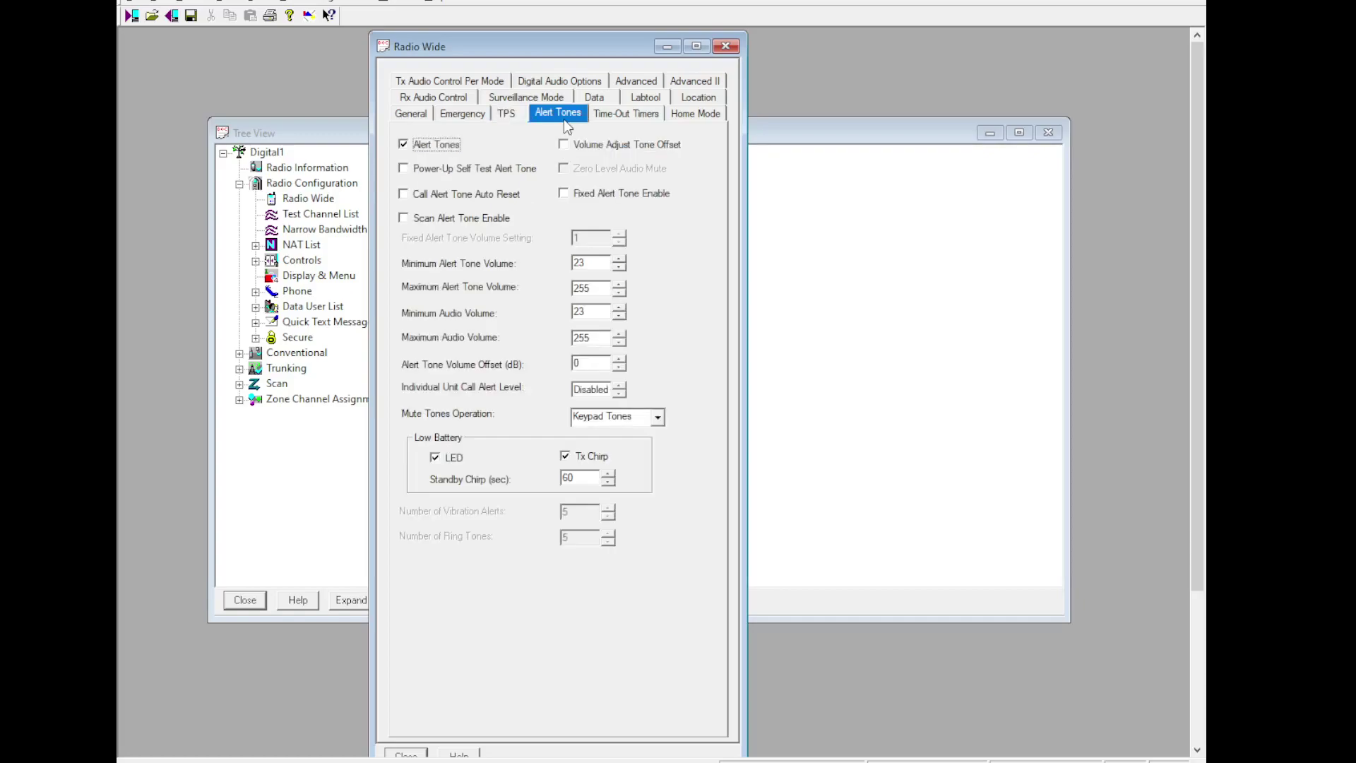
{"action": "left_click", "coordinate": [466, 171]}
{"action": "left_click", "coordinate": [619, 386]}
{"action": "left_click", "coordinate": [620, 386]}
{"action": "left_click", "coordinate": [619, 386]}
{"action": "left_click", "coordinate": [623, 393]}
{"action": "left_click", "coordinate": [623, 394]}
{"action": "left_click", "coordinate": [623, 393]}
{"action": "type", "text": "200"}
Step: Browse the time-out timer, home mode, audio, surveillance, data IP and location tabs
{"action": "left_click", "coordinate": [653, 116]}
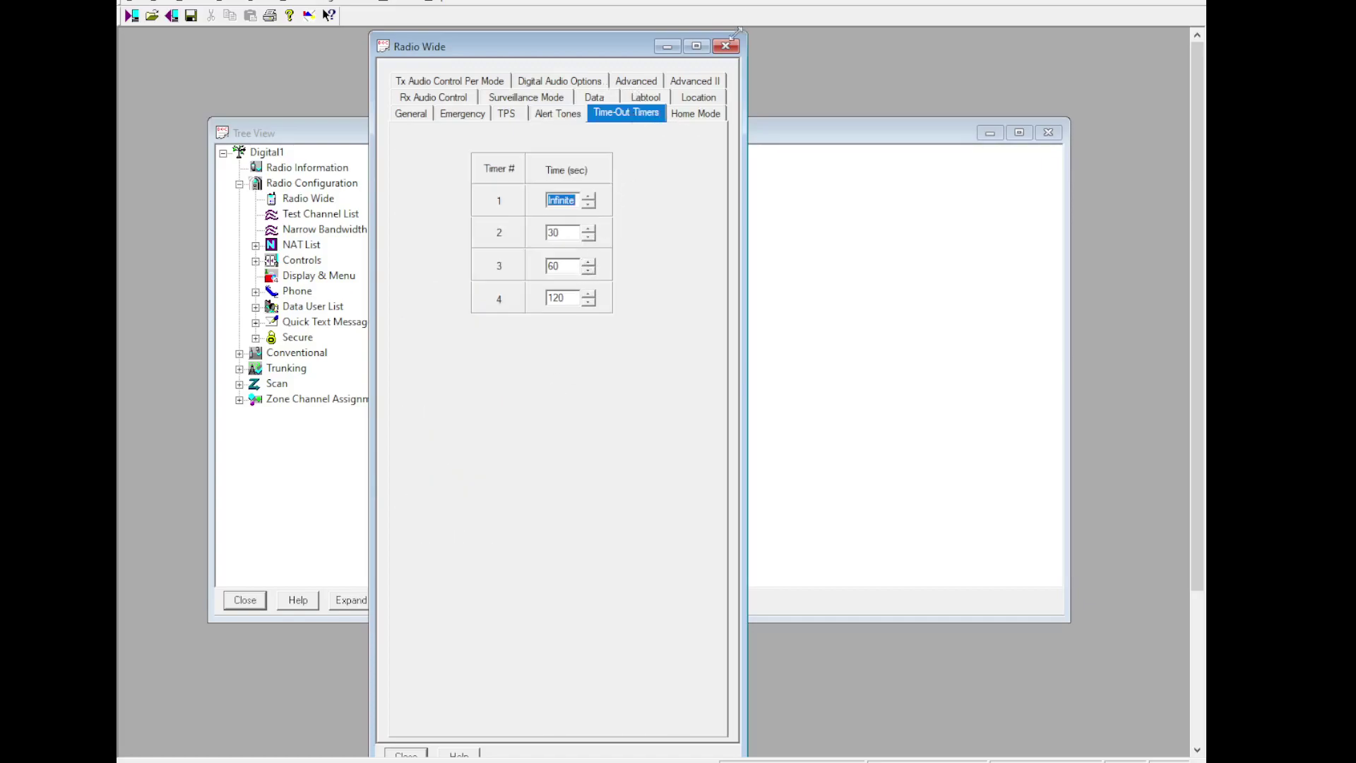
{"action": "left_click", "coordinate": [696, 113]}
{"action": "left_click", "coordinate": [449, 100]}
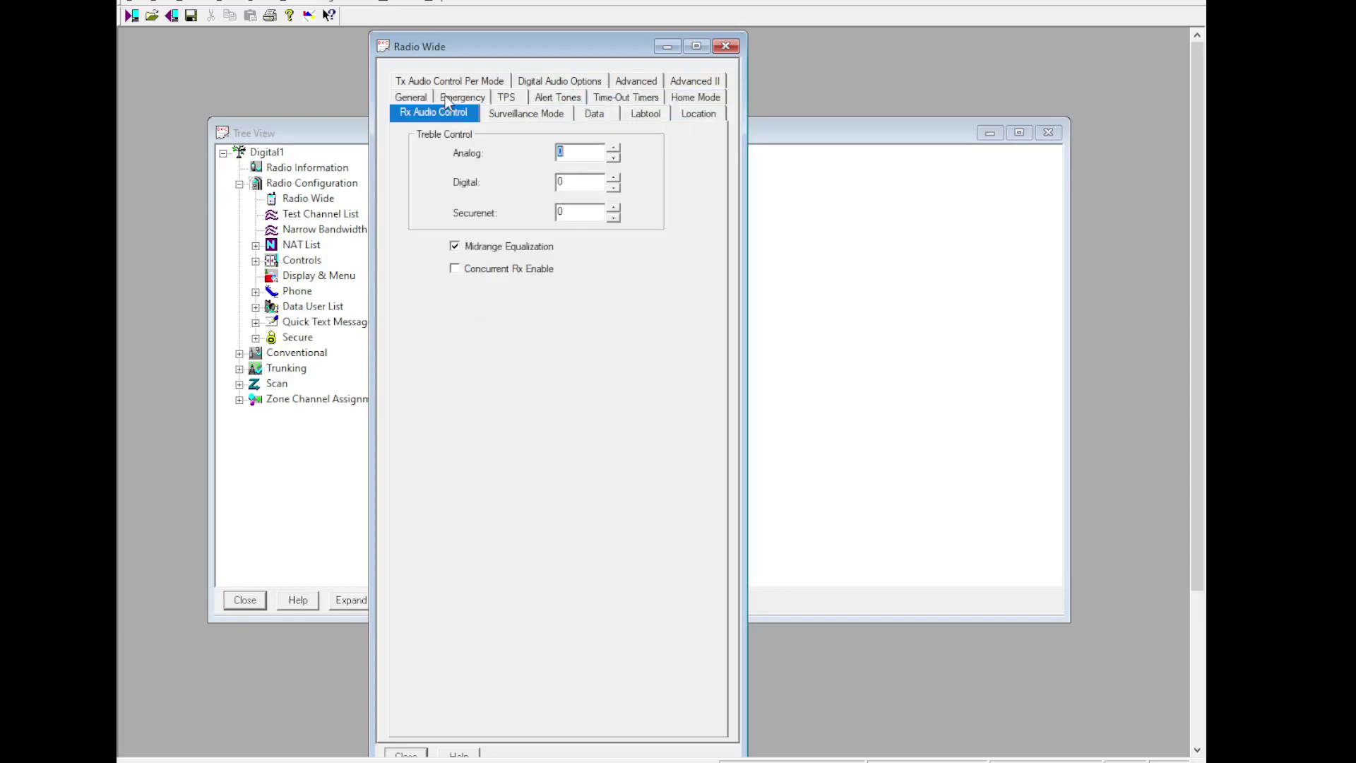
{"action": "left_click", "coordinate": [515, 112]}
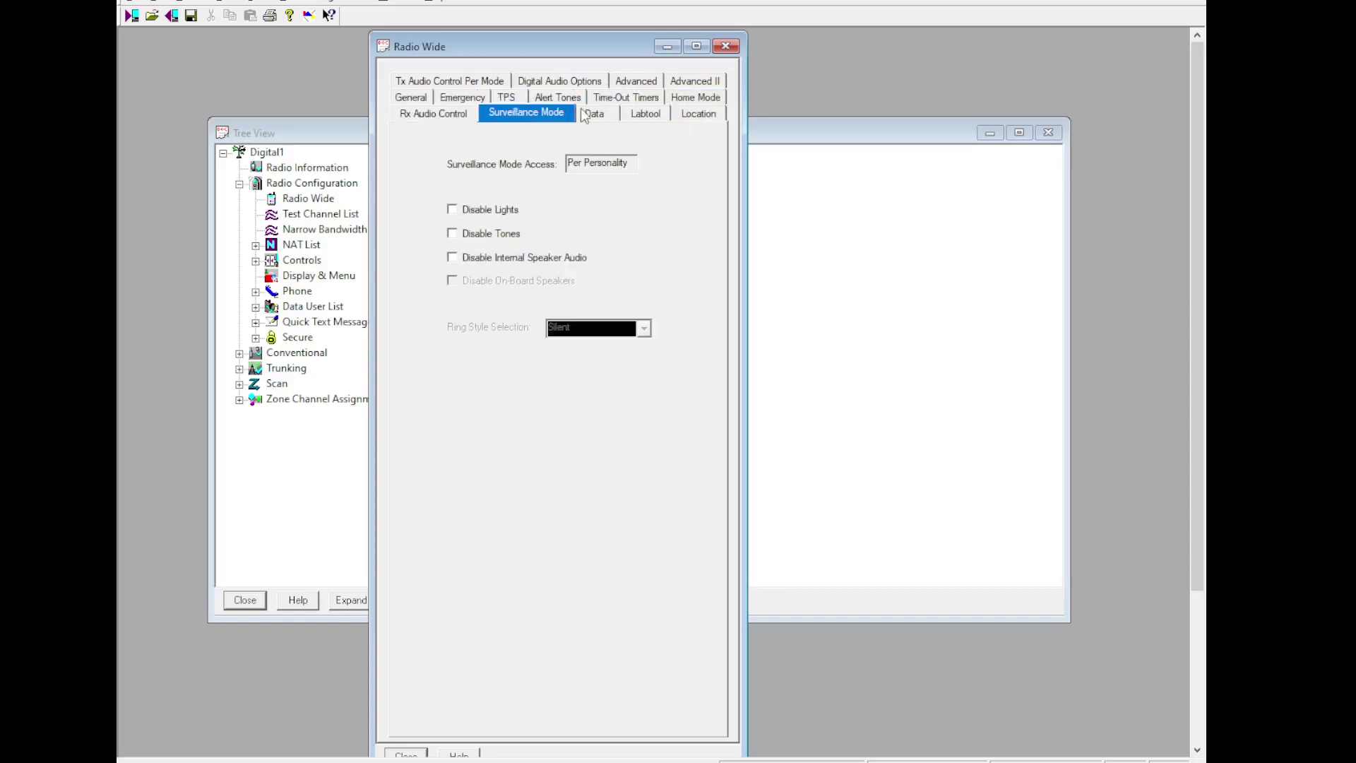
{"action": "left_click", "coordinate": [599, 117]}
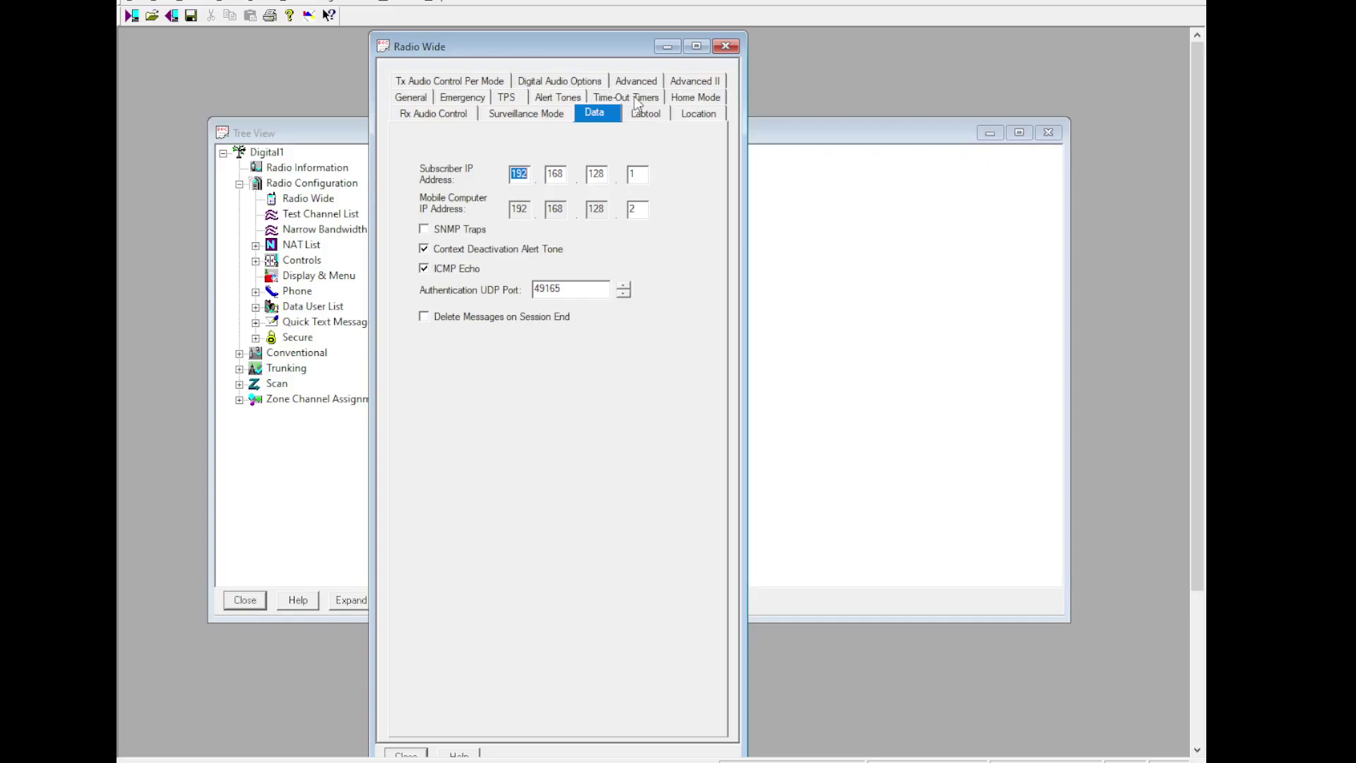
{"action": "left_click", "coordinate": [697, 113]}
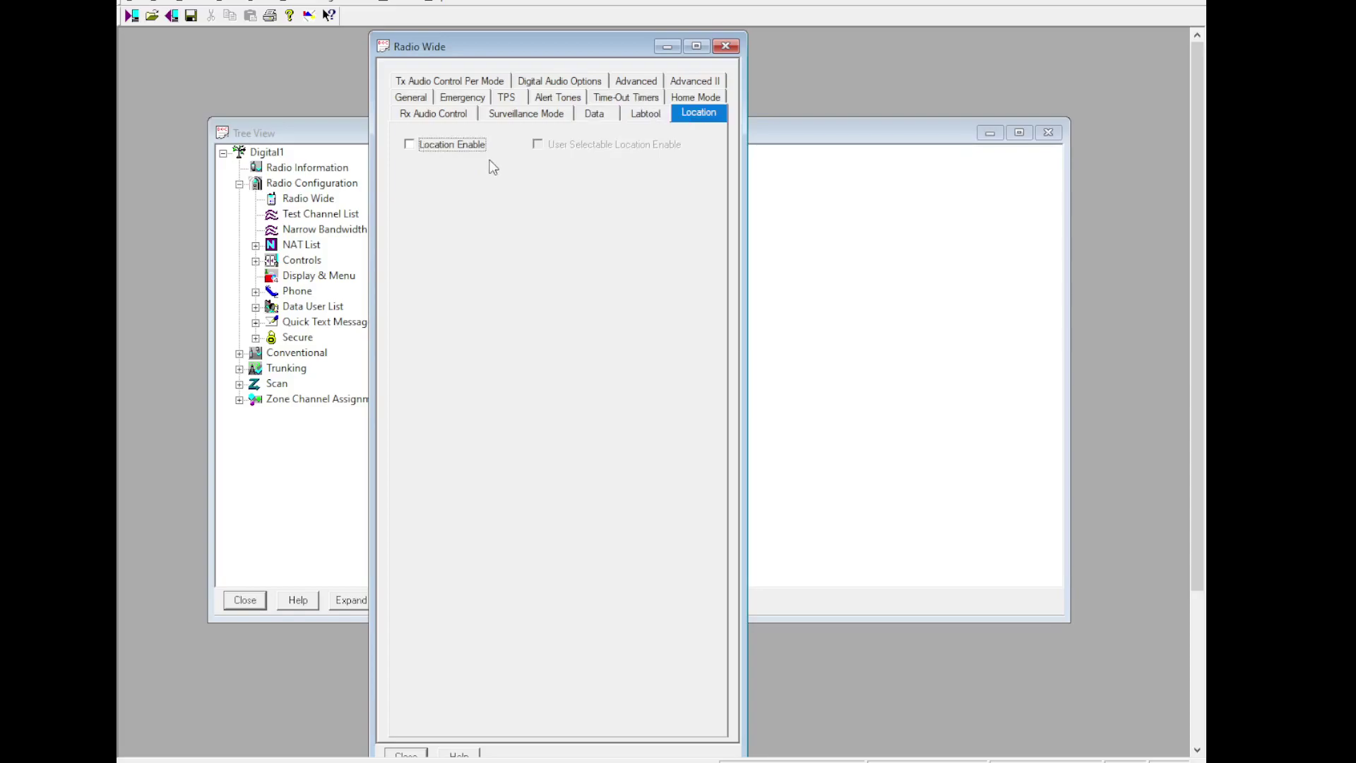
{"action": "left_click", "coordinate": [480, 83]}
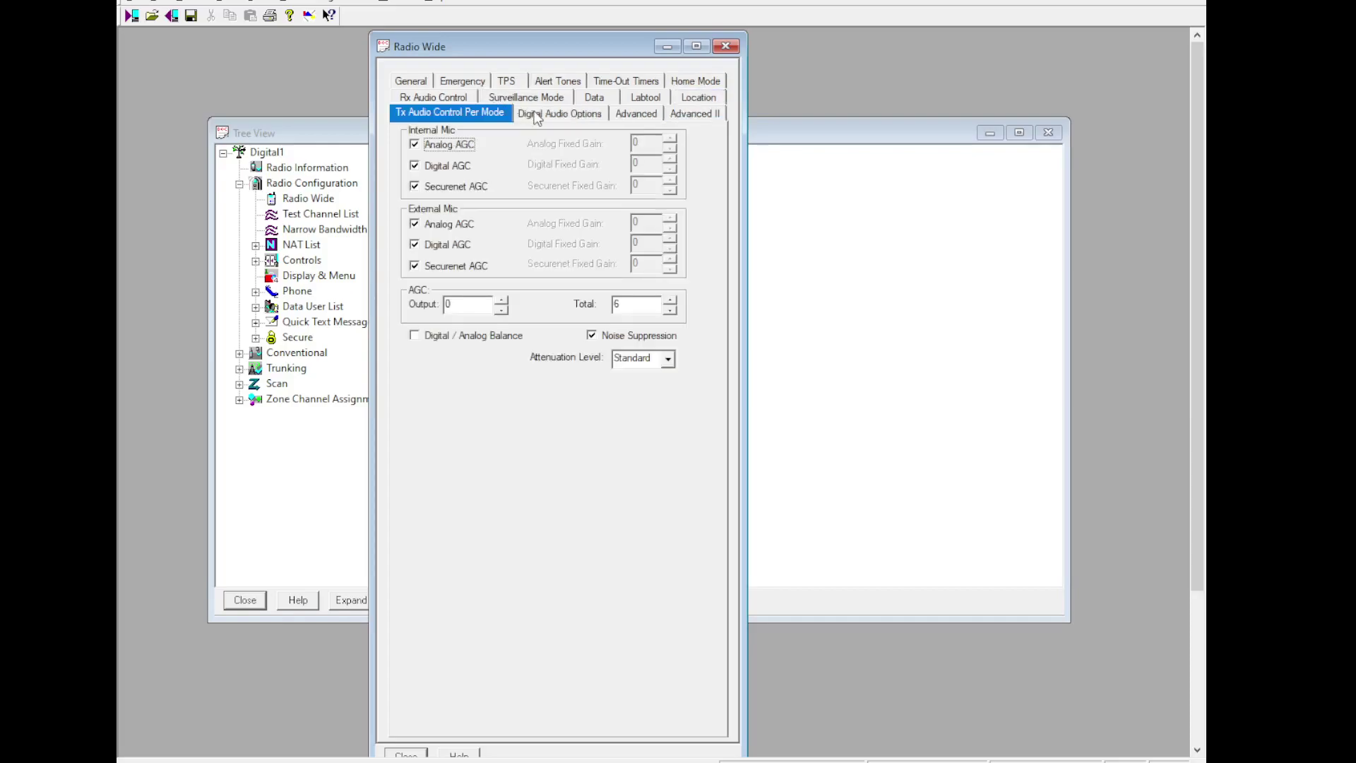
Step: Enable the outbound strong-interference, weak-signal and inbound strong-interference digital audio options
{"action": "left_click", "coordinate": [536, 115]}
{"action": "left_click", "coordinate": [498, 180]}
{"action": "left_click", "coordinate": [594, 180]}
{"action": "left_click", "coordinate": [636, 266]}
Step: Turn on Evacuation Tone with Auto Rotary Light left off, and close Radio Wide
{"action": "left_click", "coordinate": [643, 113]}
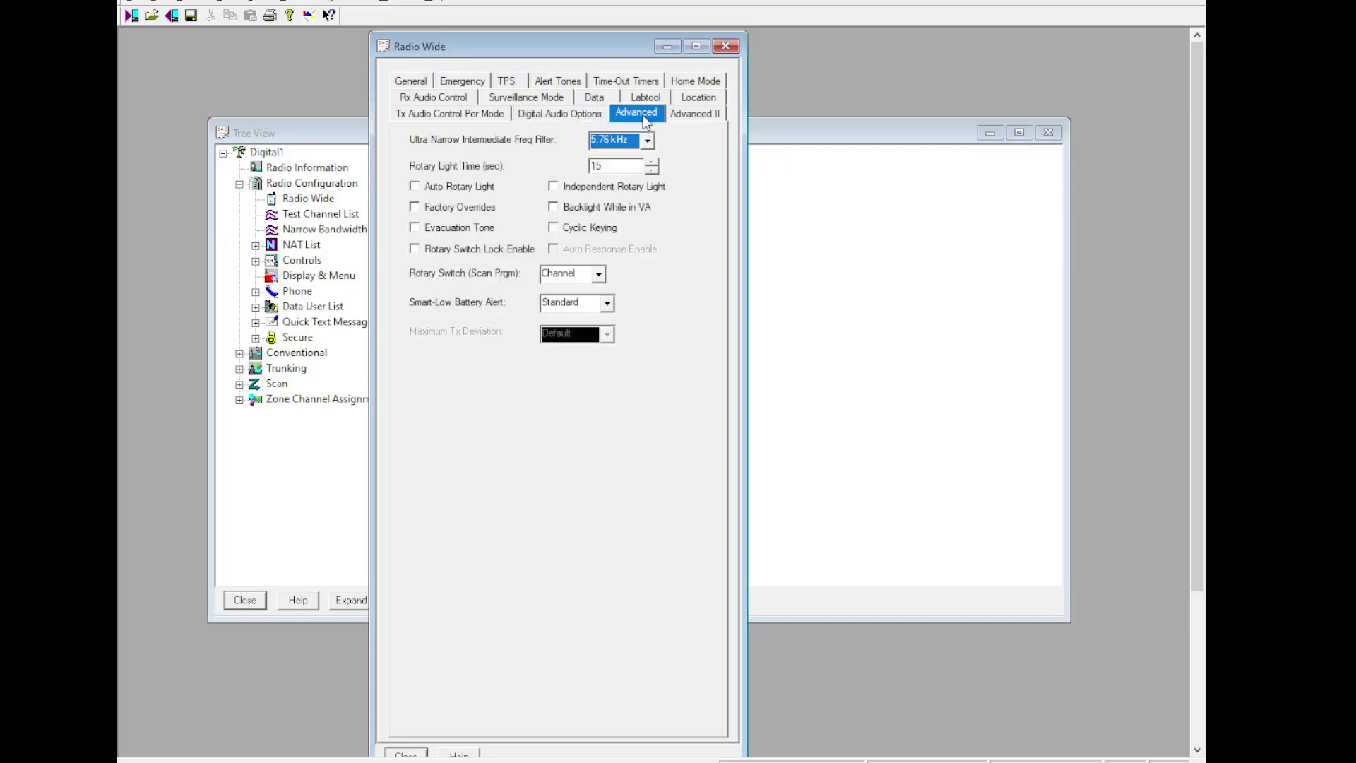
{"action": "left_click", "coordinate": [427, 189]}
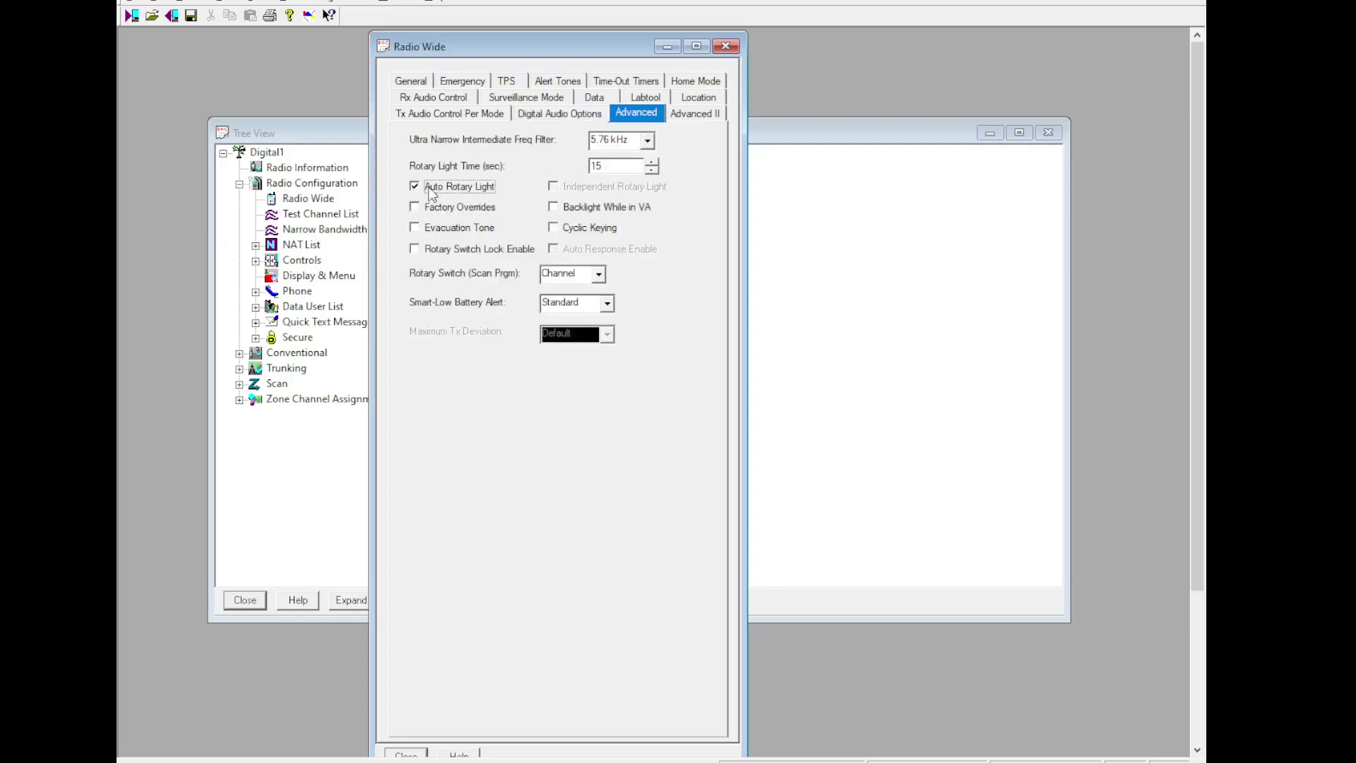
{"action": "left_click", "coordinate": [493, 188]}
{"action": "left_click", "coordinate": [487, 232]}
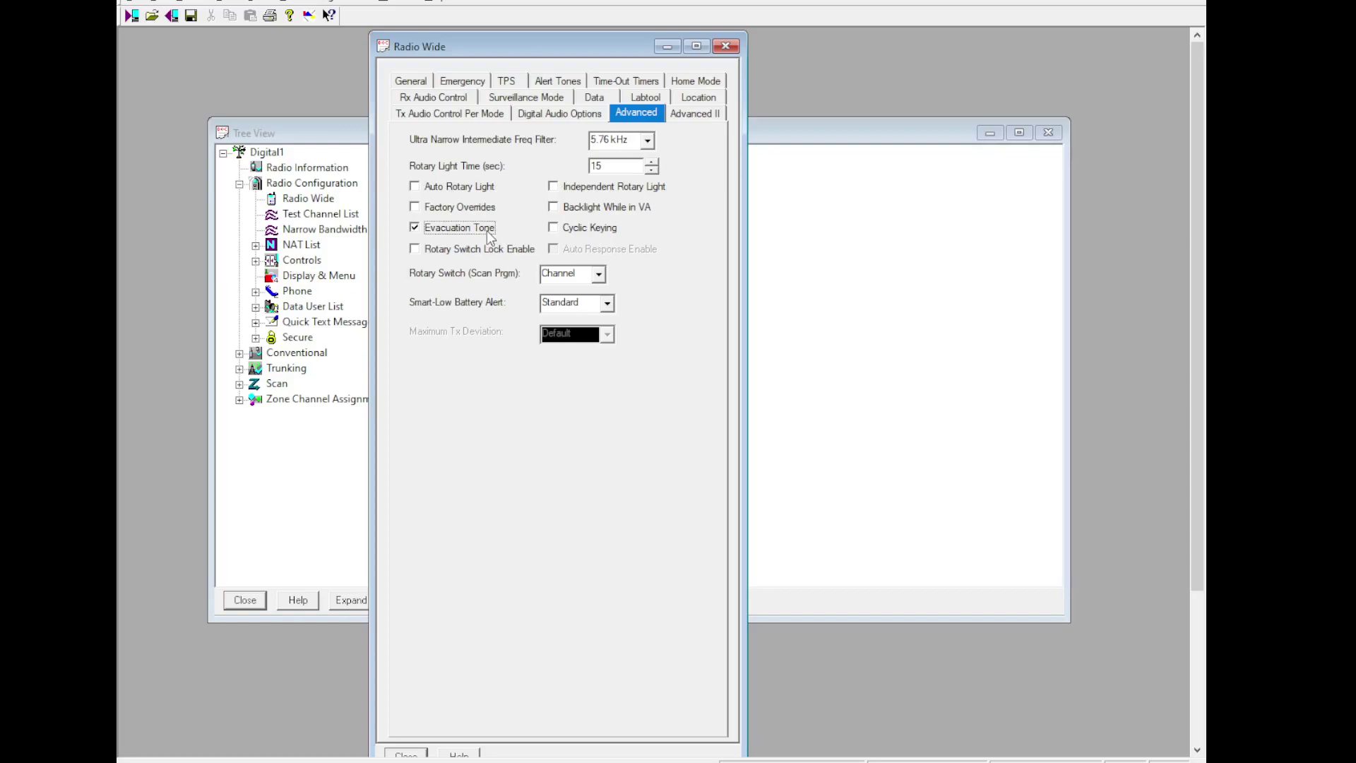
{"action": "left_click", "coordinate": [699, 113]}
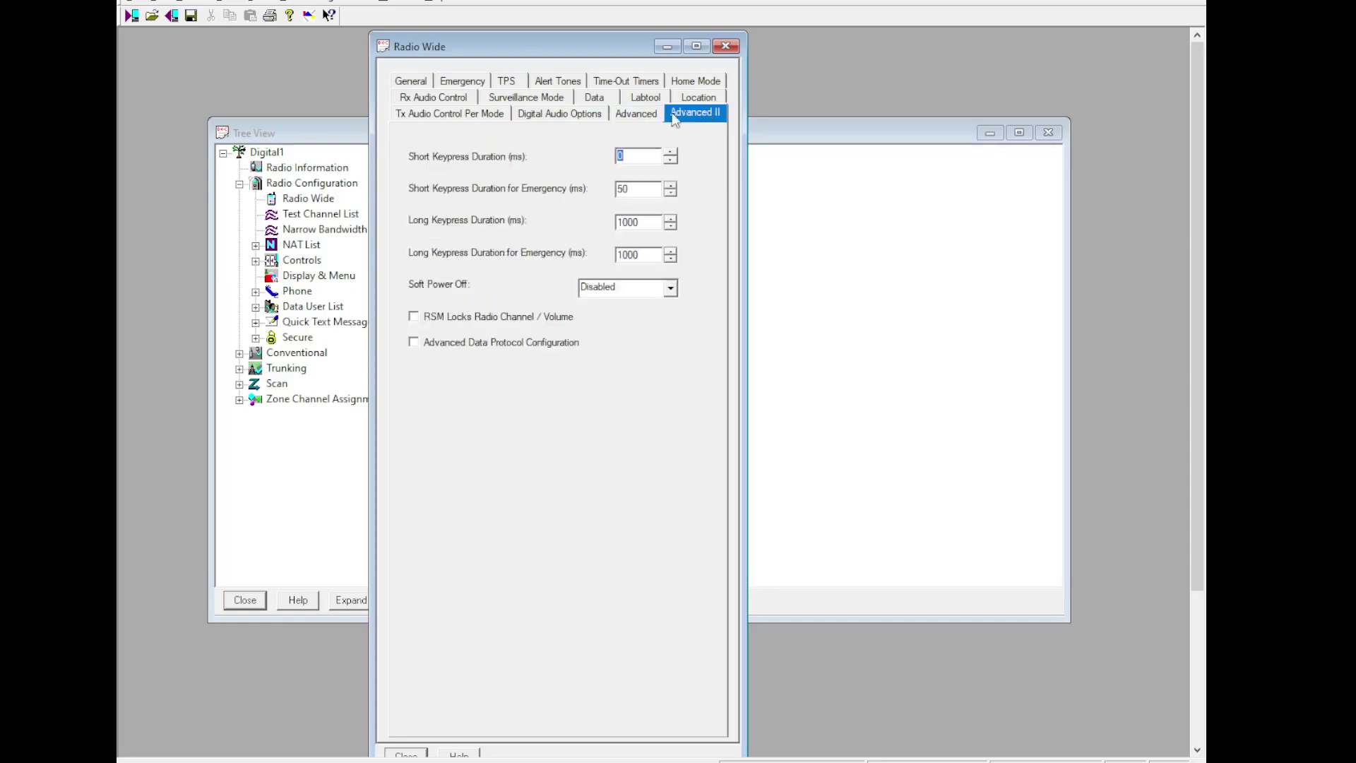
{"action": "left_click", "coordinate": [724, 47]}
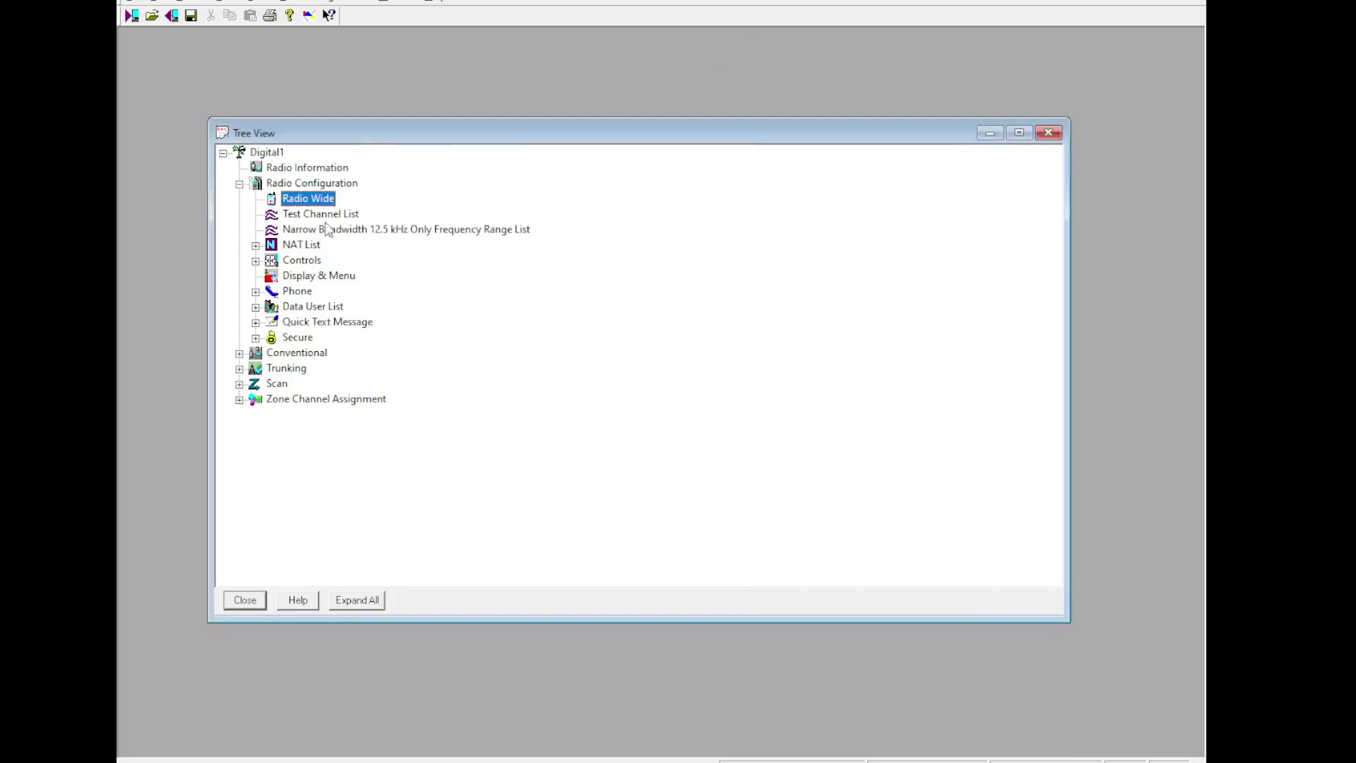
Step: Add CALL and PAGE to the Trunking Selected Items menu list
{"action": "double_click", "coordinate": [315, 276]}
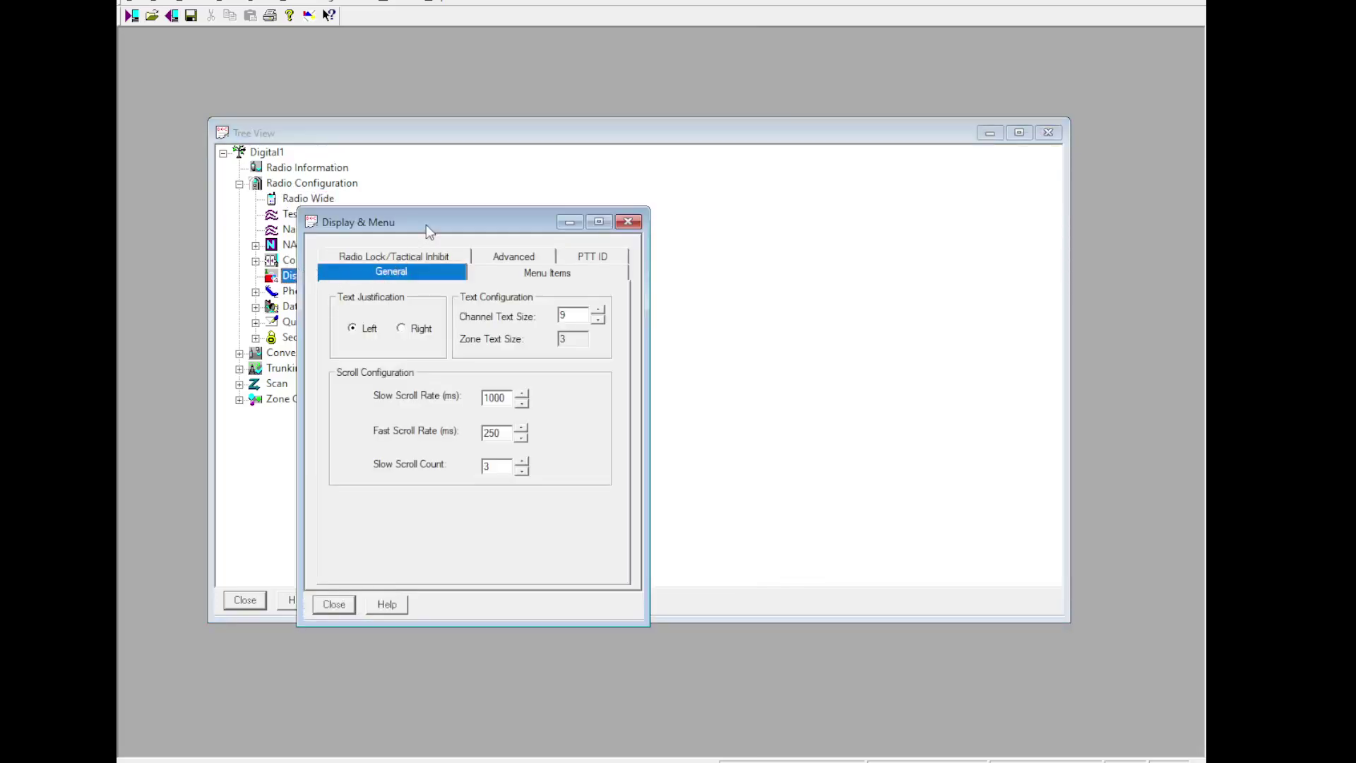
{"action": "left_click", "coordinate": [519, 275]}
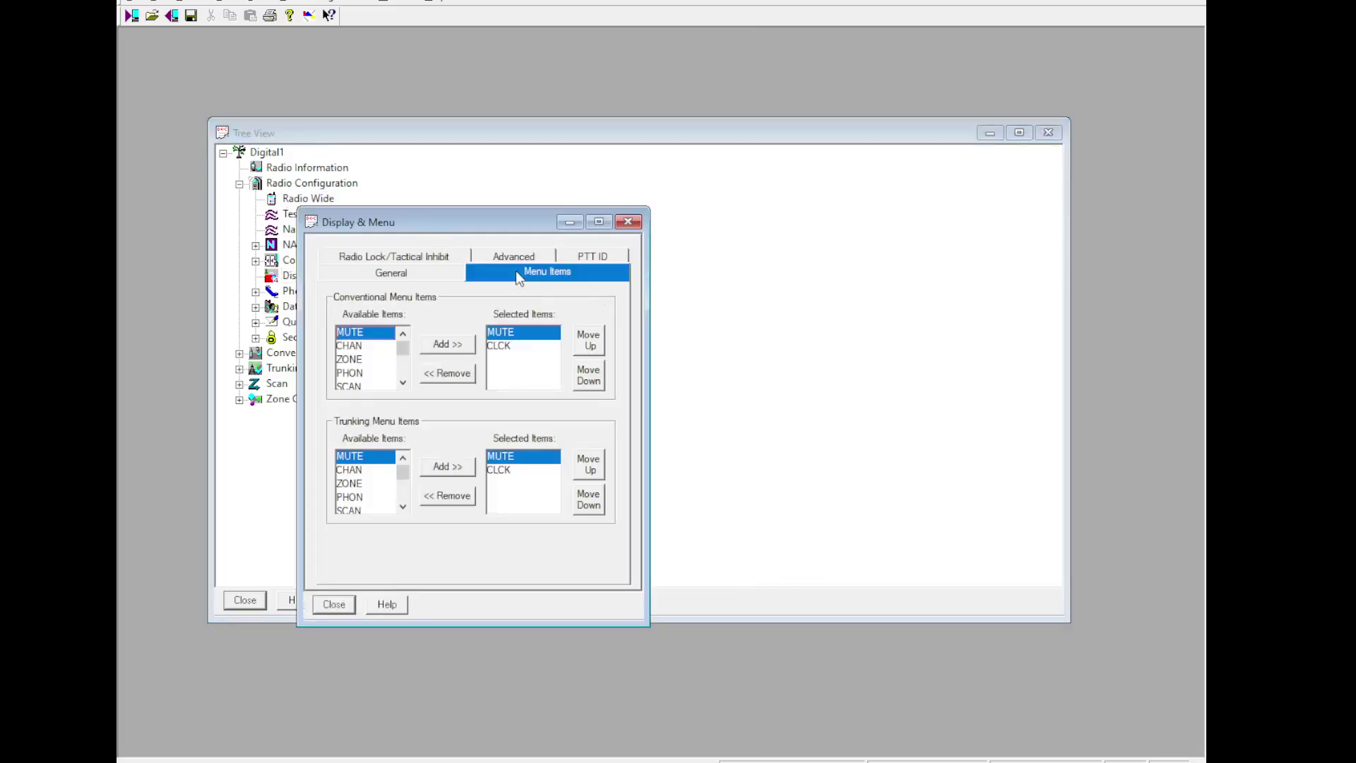
{"action": "scroll", "coordinate": [383, 499], "scroll_direction": "down", "scroll_amount": 2}
{"action": "scroll", "coordinate": [380, 503], "scroll_direction": "down", "scroll_amount": 5}
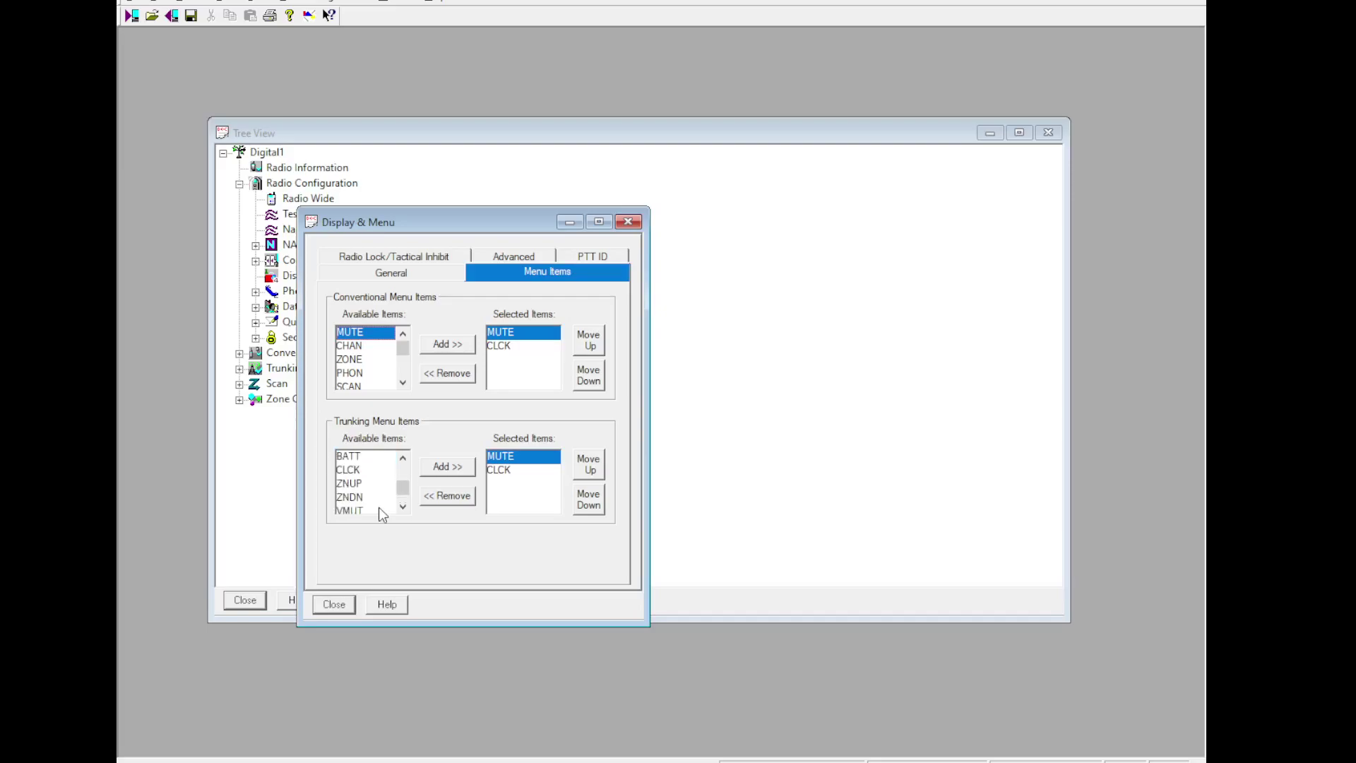
{"action": "scroll", "coordinate": [379, 507], "scroll_direction": "up", "scroll_amount": 3}
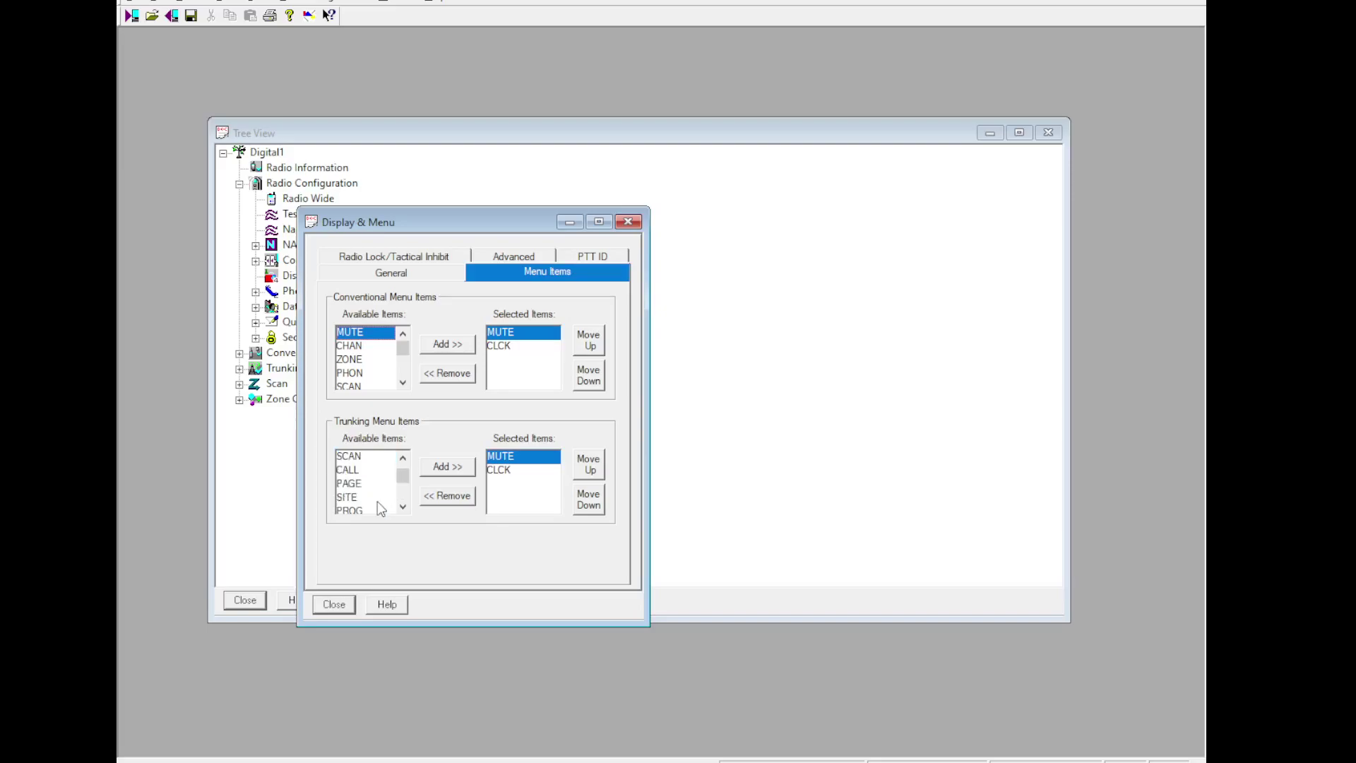
{"action": "left_click", "coordinate": [350, 470]}
{"action": "left_click", "coordinate": [427, 468]}
{"action": "left_click", "coordinate": [349, 483]}
{"action": "left_click", "coordinate": [430, 467]}
{"action": "scroll", "coordinate": [401, 458], "scroll_direction": "up", "scroll_amount": 2}
{"action": "scroll", "coordinate": [401, 457], "scroll_direction": "up", "scroll_amount": 2}
Step: Turn on PTT ID display and set the End Of Voice Timer to 5
{"action": "left_click", "coordinate": [587, 255]}
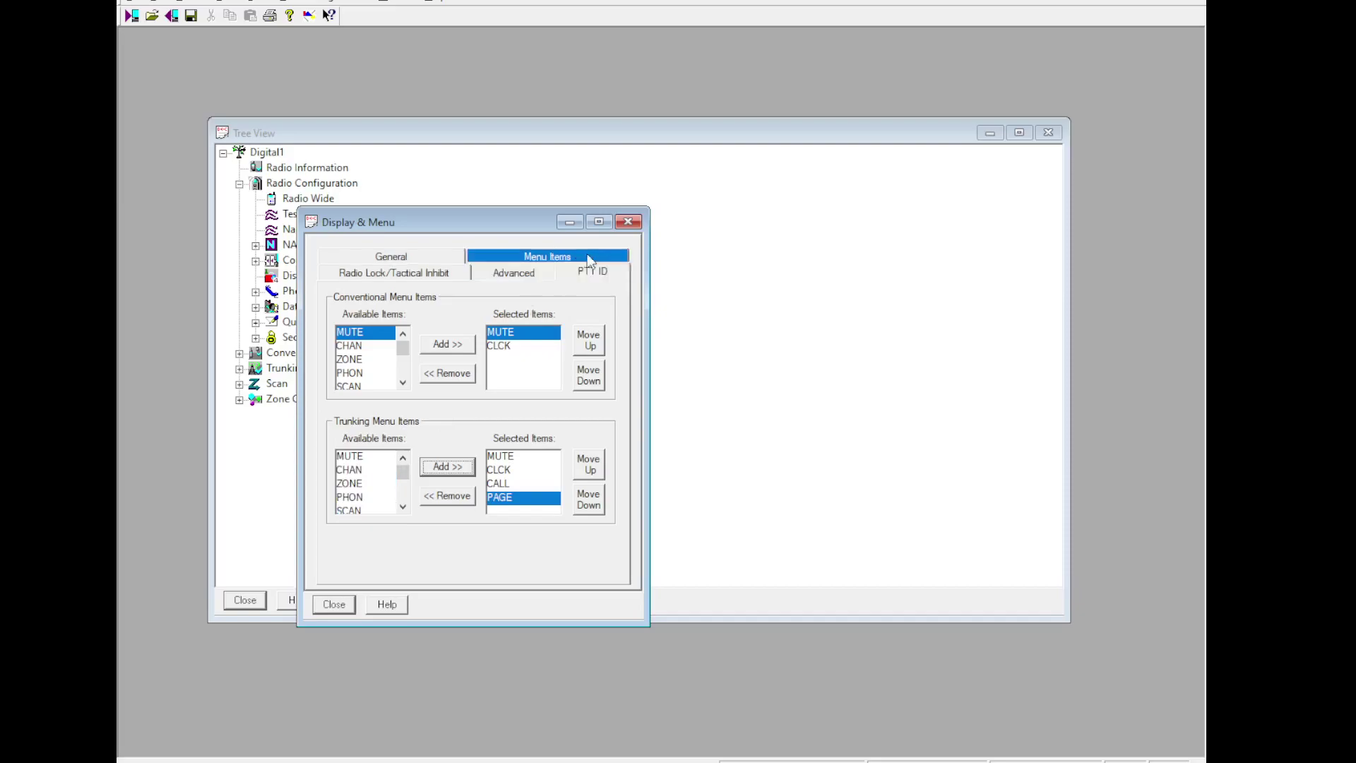
{"action": "key", "text": "space"}
{"action": "key", "text": "Tab"}
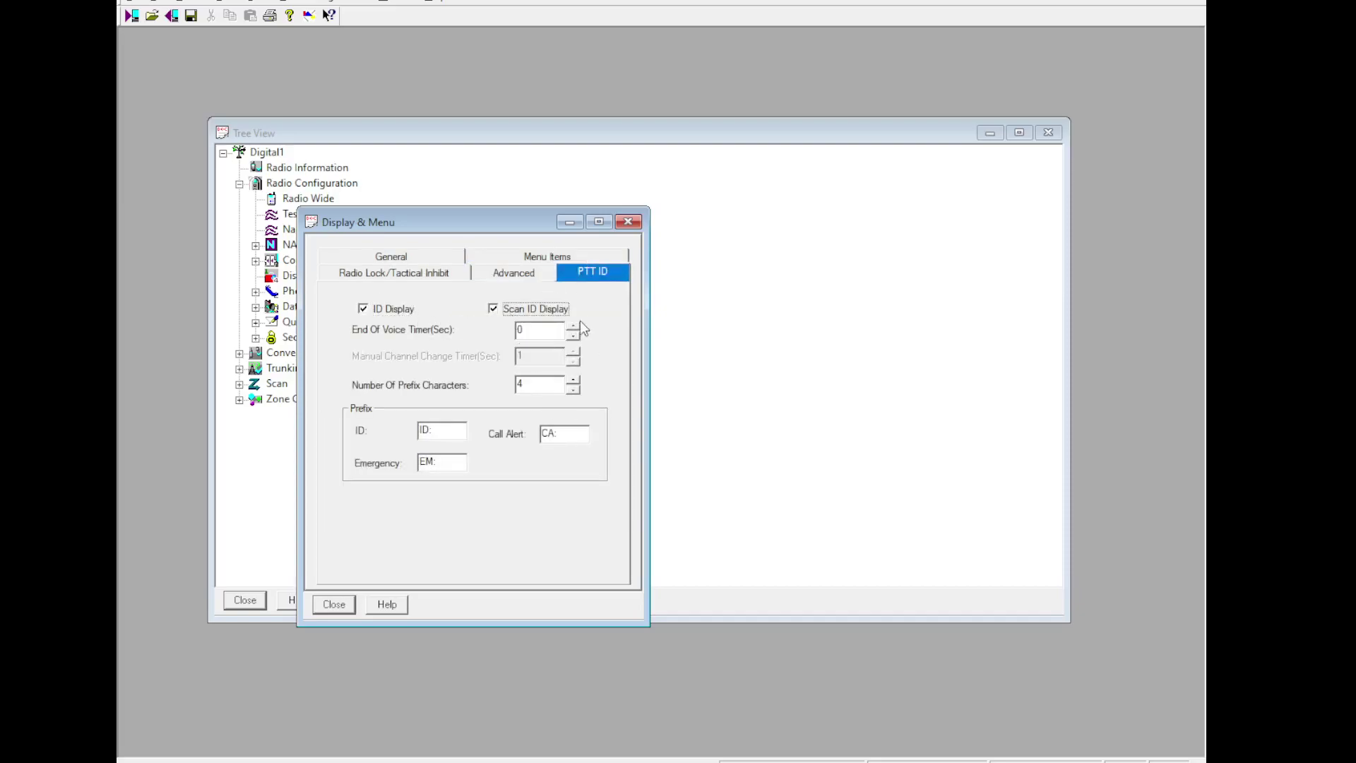
{"action": "key", "text": "Tab"}
{"action": "left_click", "coordinate": [574, 326]}
{"action": "left_click", "coordinate": [574, 326]}
{"action": "left_click", "coordinate": [573, 327]}
Step: Enable Emergency Call Receive and close Display & Menu
{"action": "left_click", "coordinate": [500, 274]}
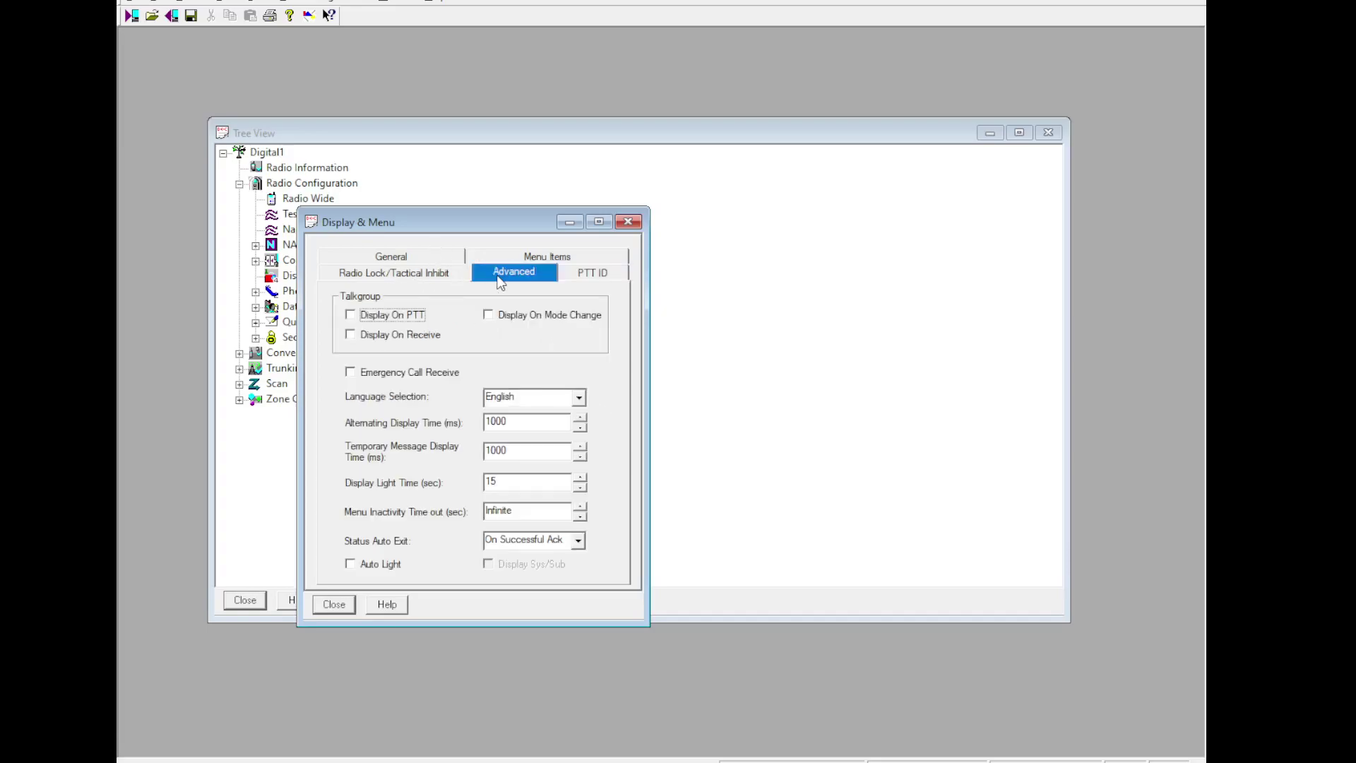
{"action": "left_click", "coordinate": [426, 374]}
{"action": "left_click", "coordinate": [334, 604]}
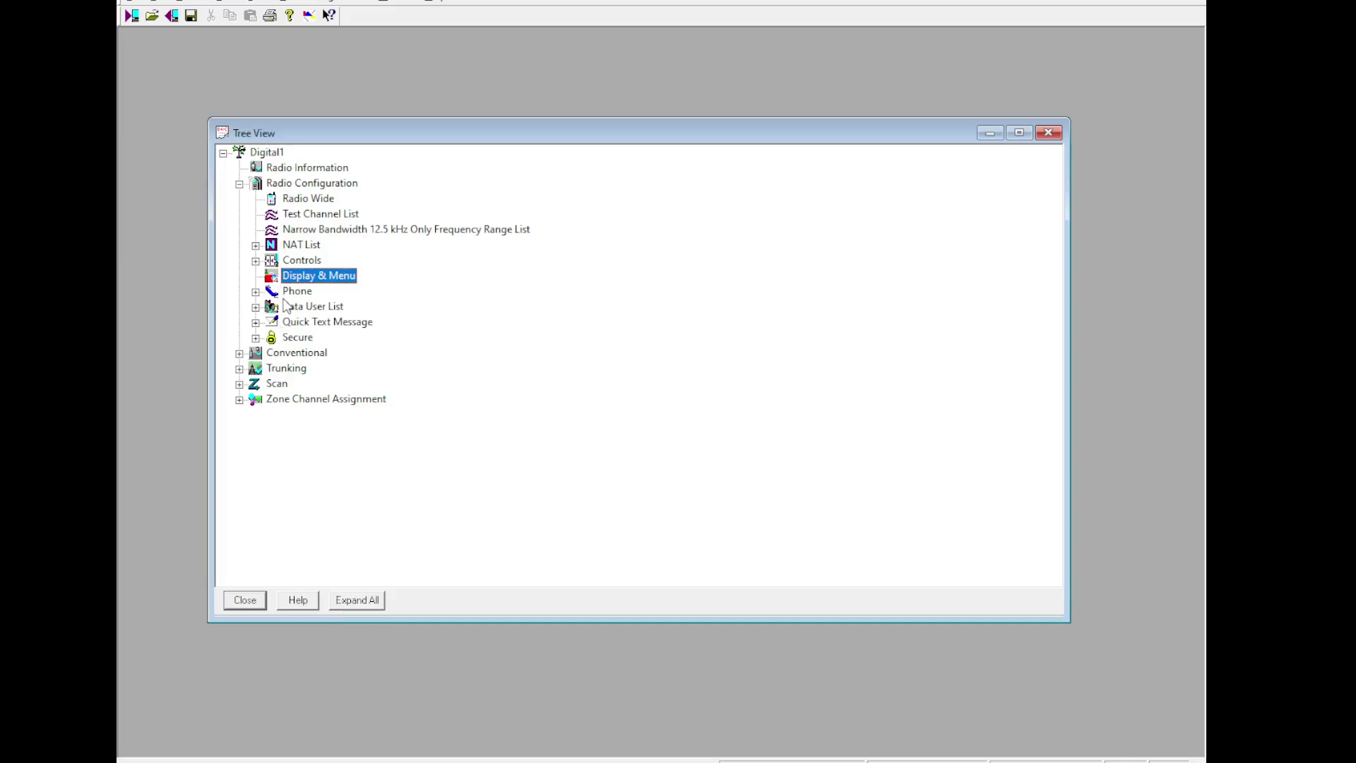
Step: Set the secure type to Hardware in Secure Configuration and review its OTAR and multikey tabs
{"action": "left_click", "coordinate": [256, 337]}
{"action": "double_click", "coordinate": [308, 353]}
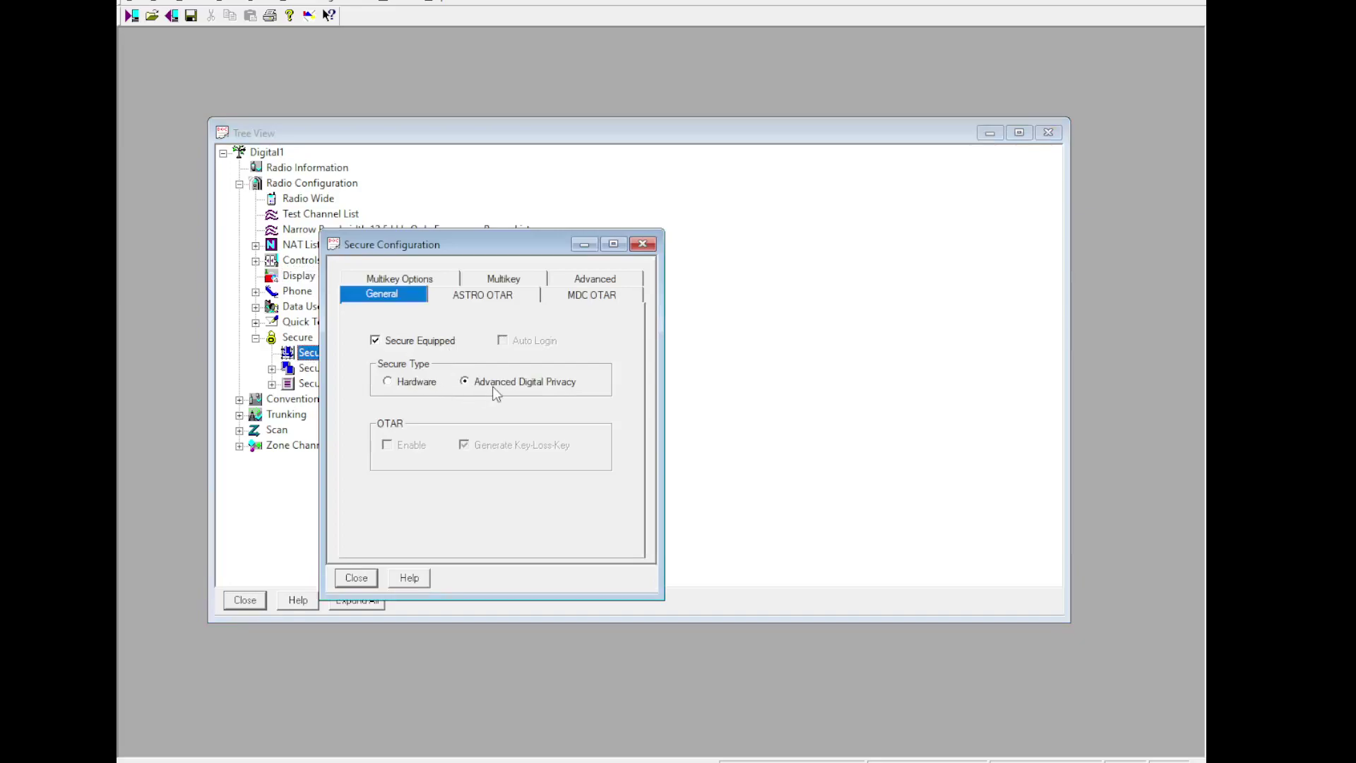
{"action": "left_click", "coordinate": [416, 381]}
{"action": "left_click", "coordinate": [498, 300]}
{"action": "left_click", "coordinate": [546, 301]}
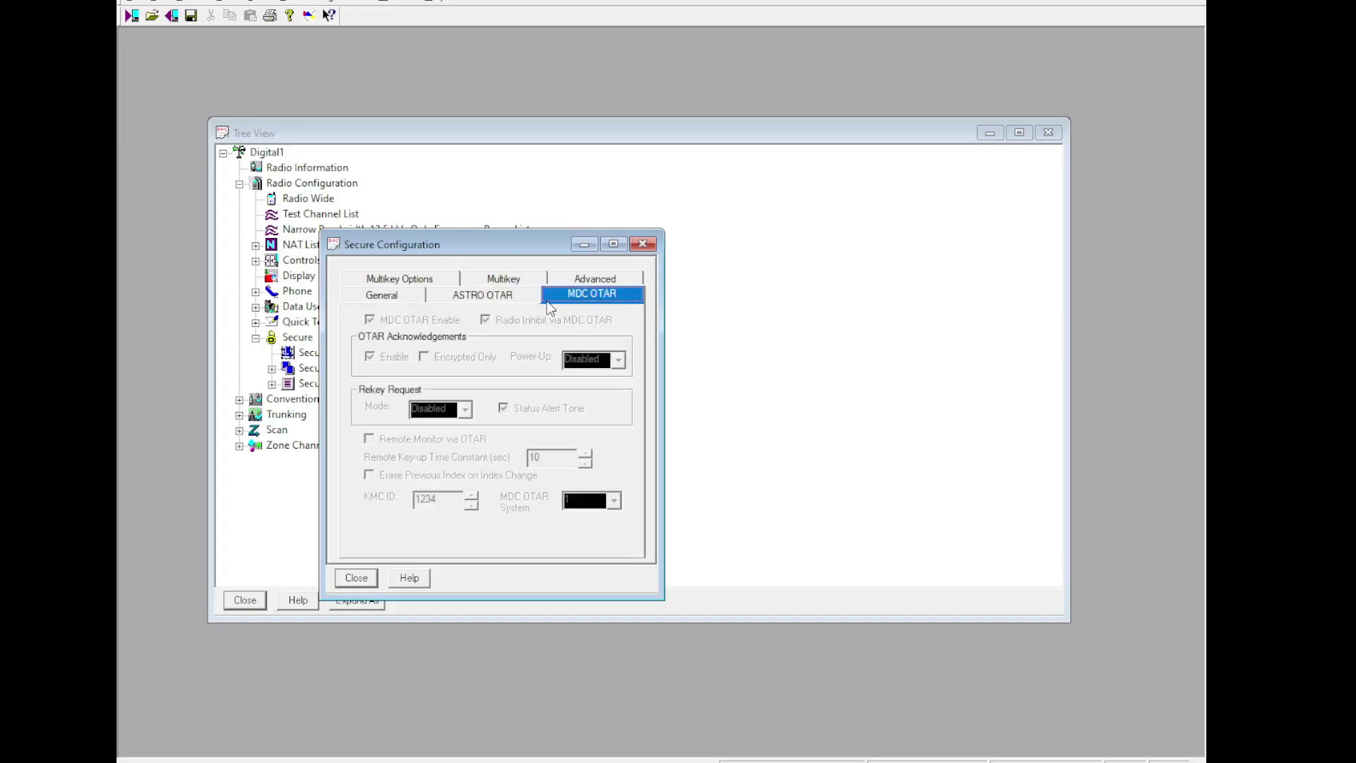
{"action": "left_click", "coordinate": [418, 278]}
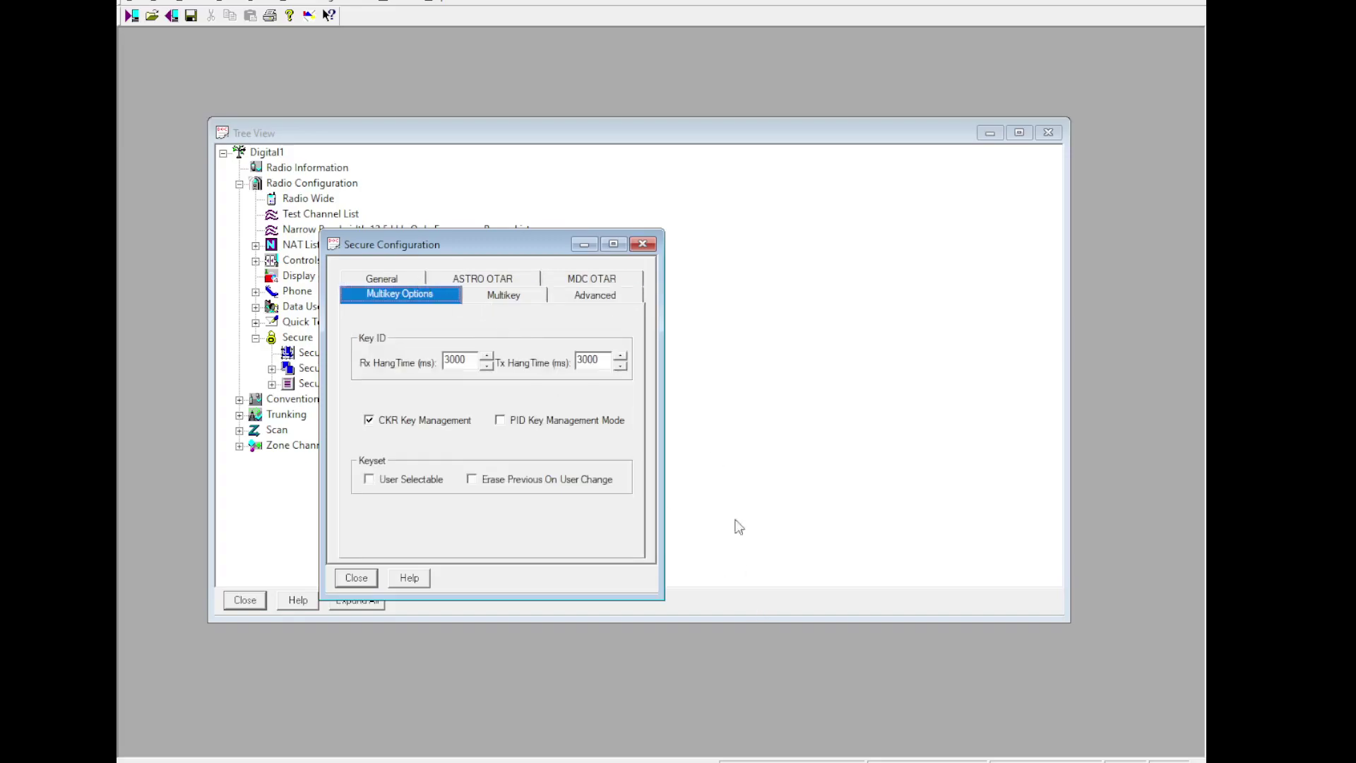
{"action": "left_click", "coordinate": [492, 300]}
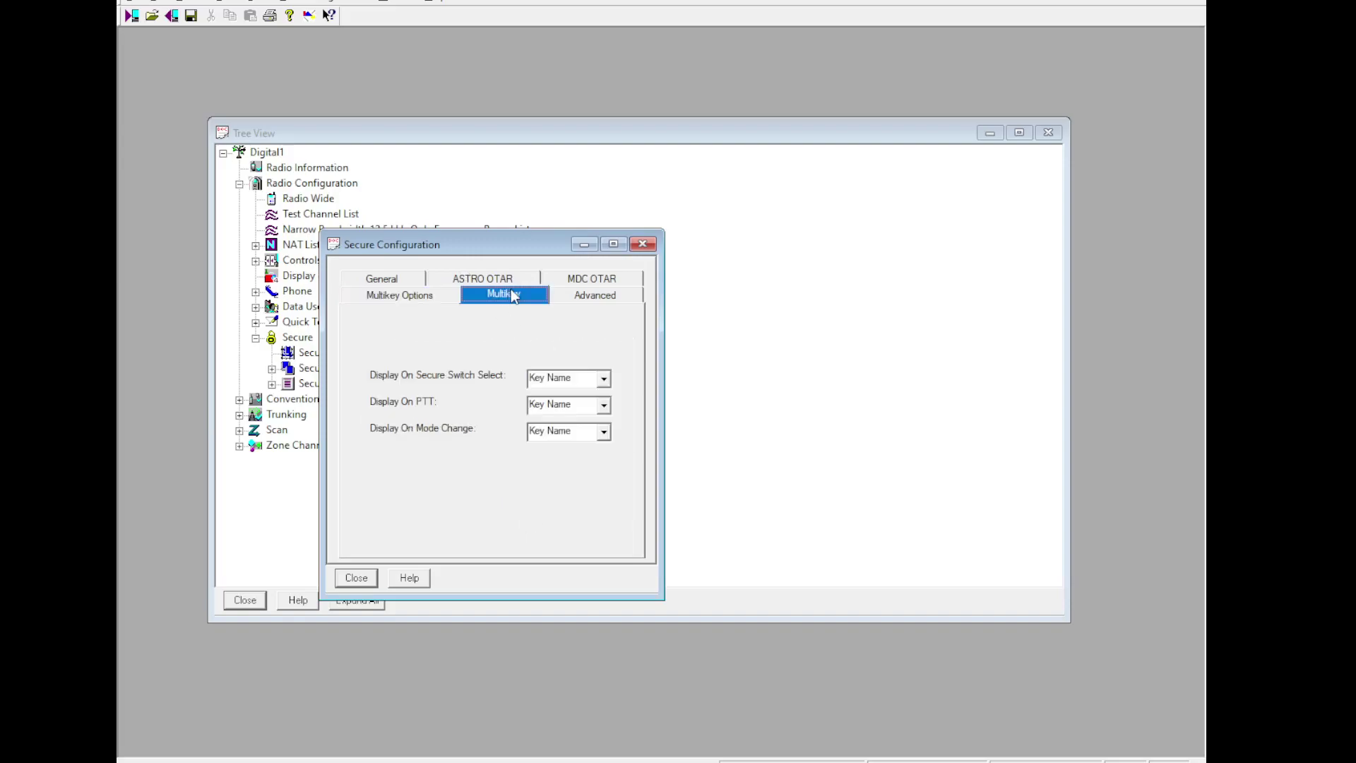
{"action": "left_click", "coordinate": [591, 301]}
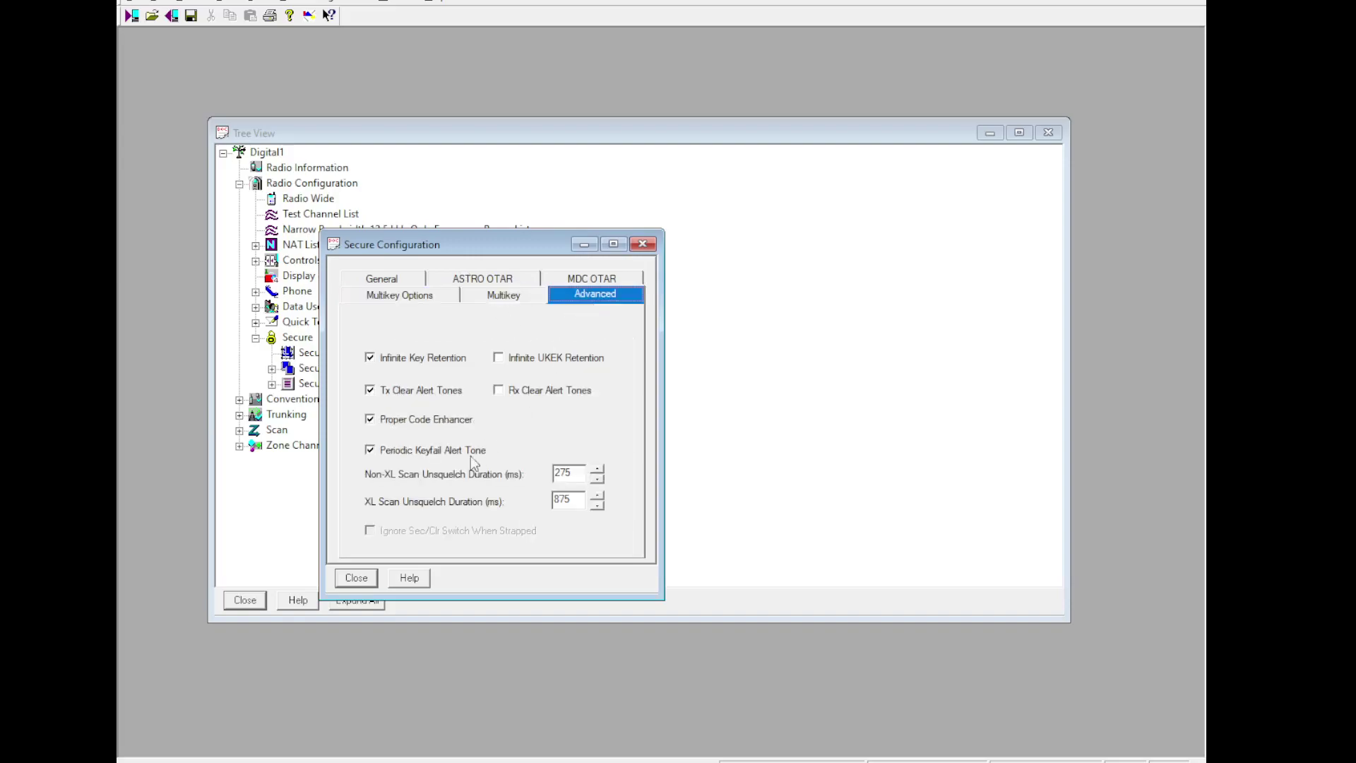
{"action": "left_click", "coordinate": [357, 579]}
Step: Collapse Secure and Radio Configuration, then open Conventional Configuration
{"action": "left_click", "coordinate": [255, 337]}
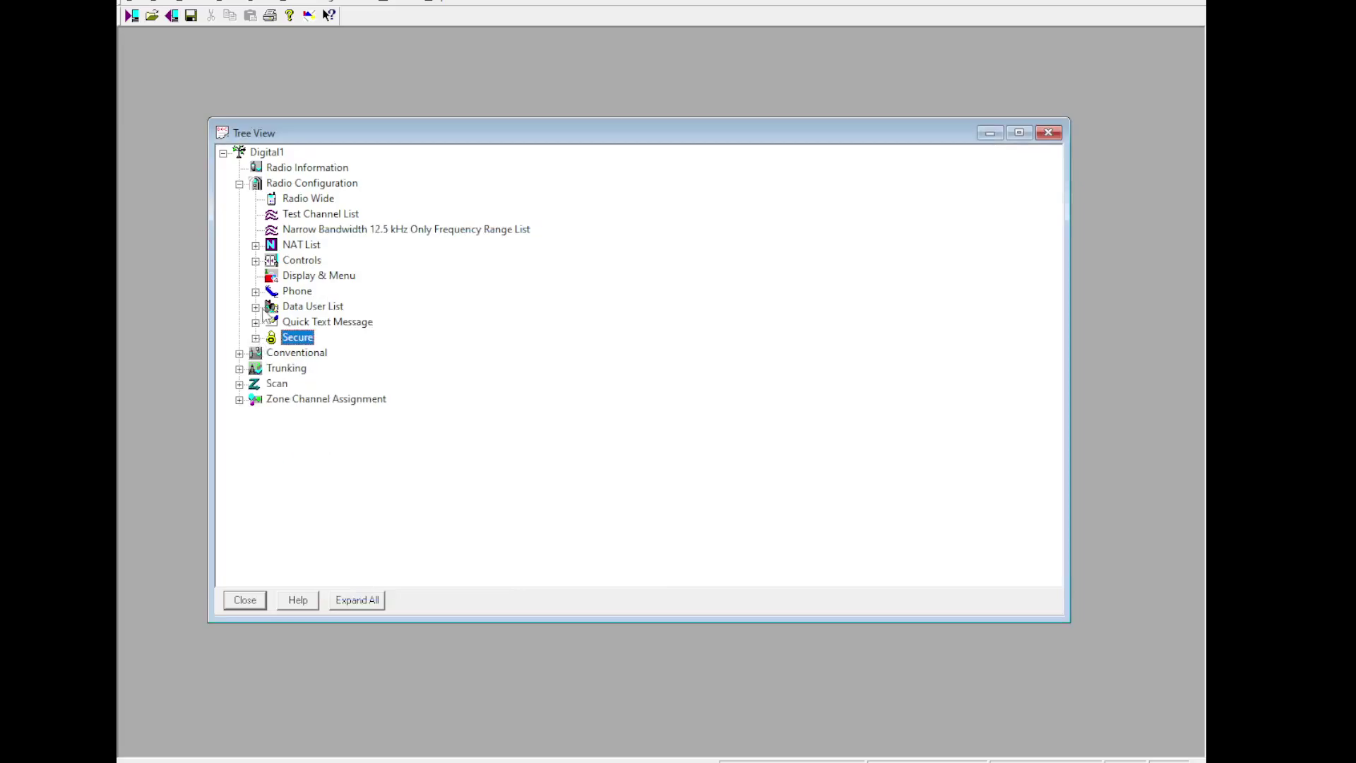
{"action": "left_click", "coordinate": [240, 183]}
{"action": "left_click", "coordinate": [239, 199]}
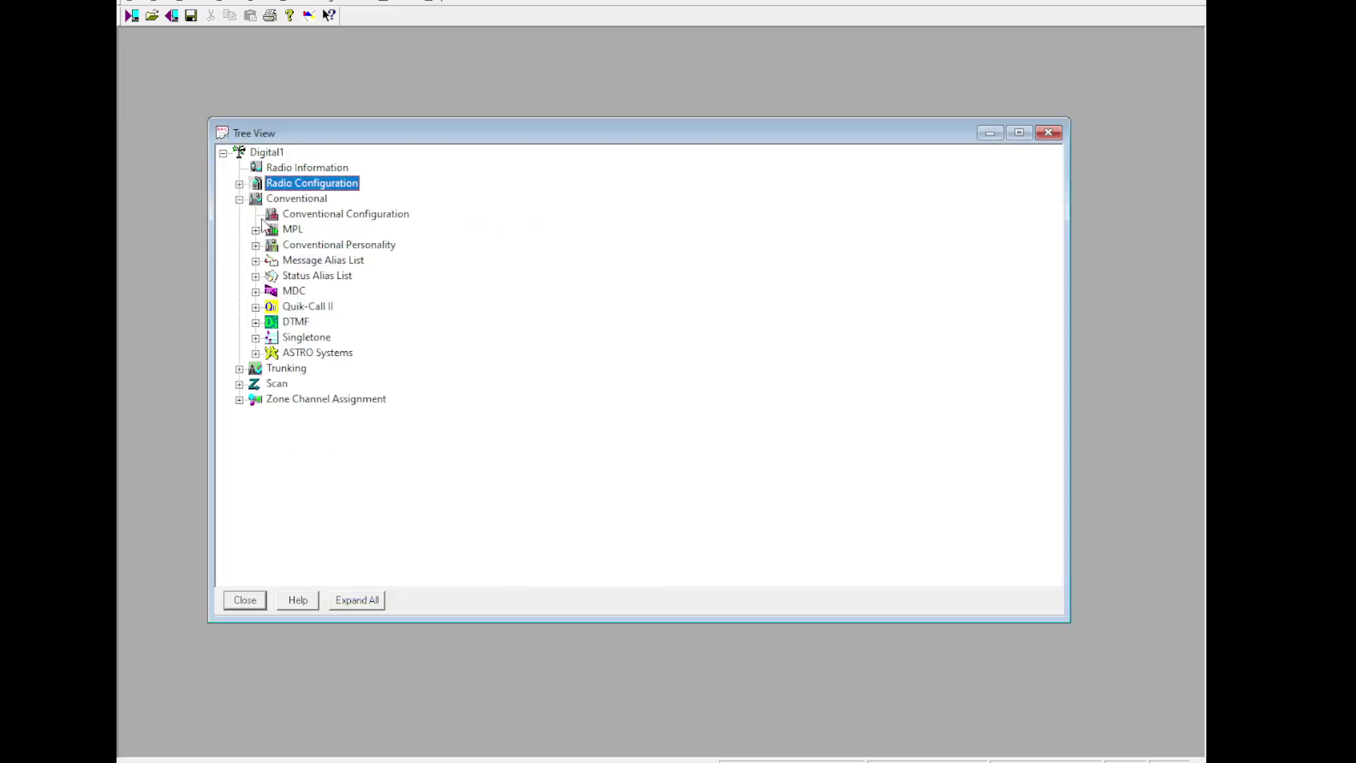
{"action": "double_click", "coordinate": [273, 214]}
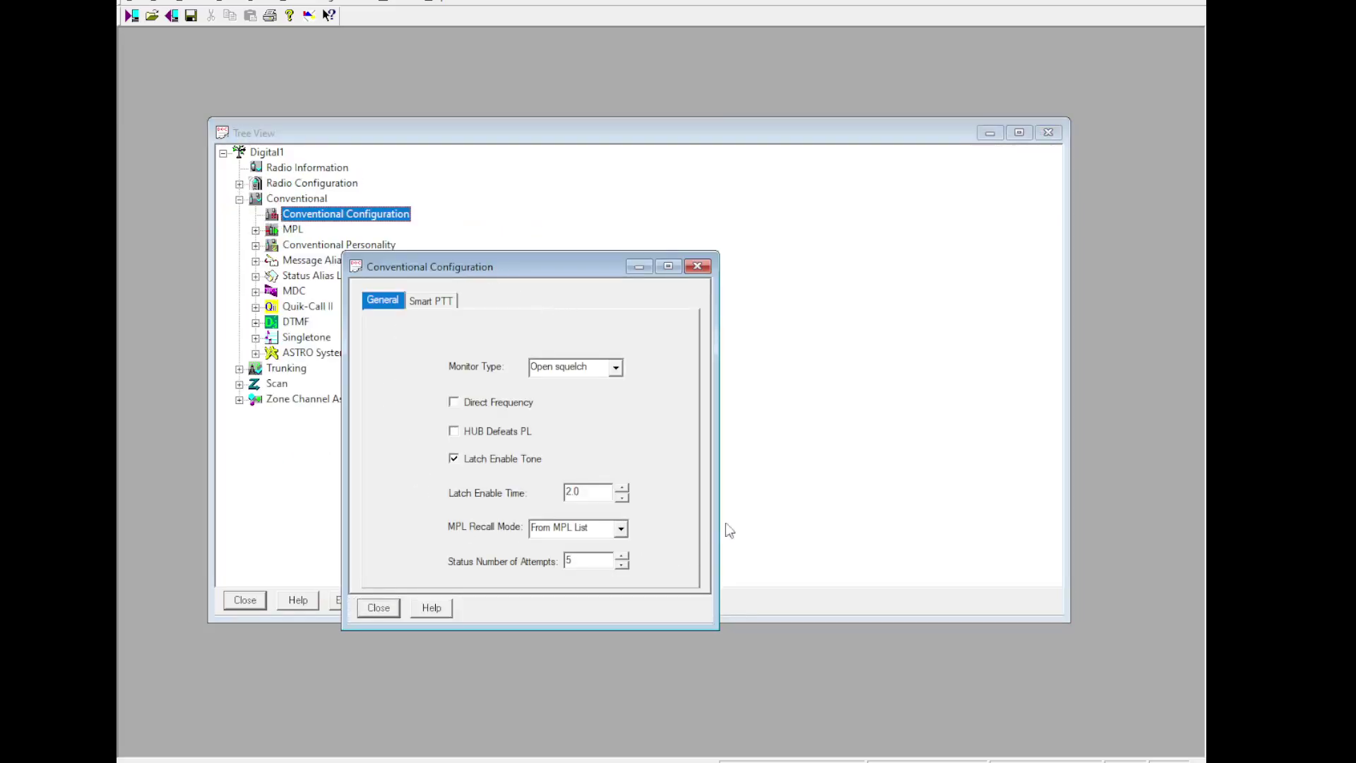
Step: Close Conventional Configuration and open Conventional Personality 1 for editing
{"action": "left_click", "coordinate": [380, 607]}
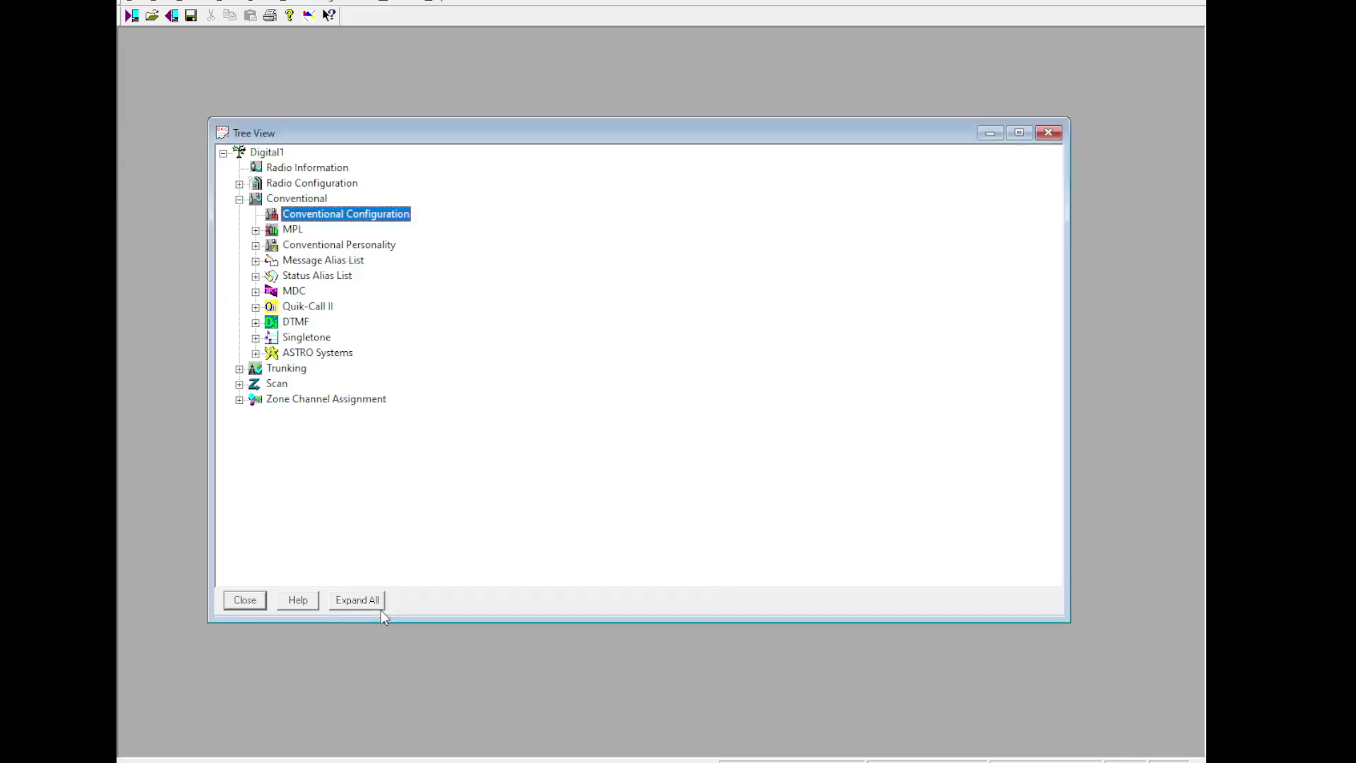
{"action": "double_click", "coordinate": [279, 247]}
{"action": "double_click", "coordinate": [320, 275]}
{"action": "double_click", "coordinate": [321, 266]}
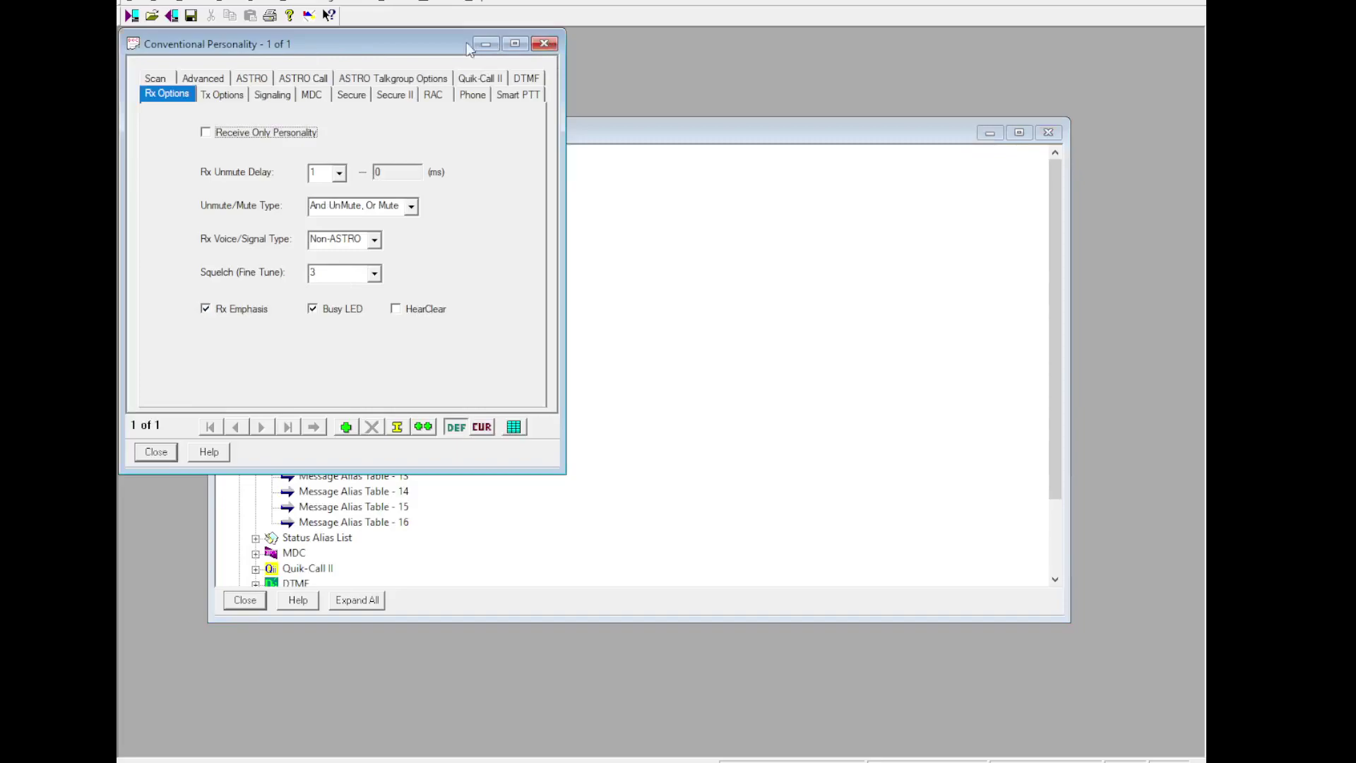
{"action": "left_click_drag", "start_coordinate": [447, 41], "coordinate": [813, 46]}
{"action": "left_click", "coordinate": [256, 276]}
{"action": "left_click", "coordinate": [595, 60]}
{"action": "left_click_drag", "start_coordinate": [595, 61], "coordinate": [370, 77]}
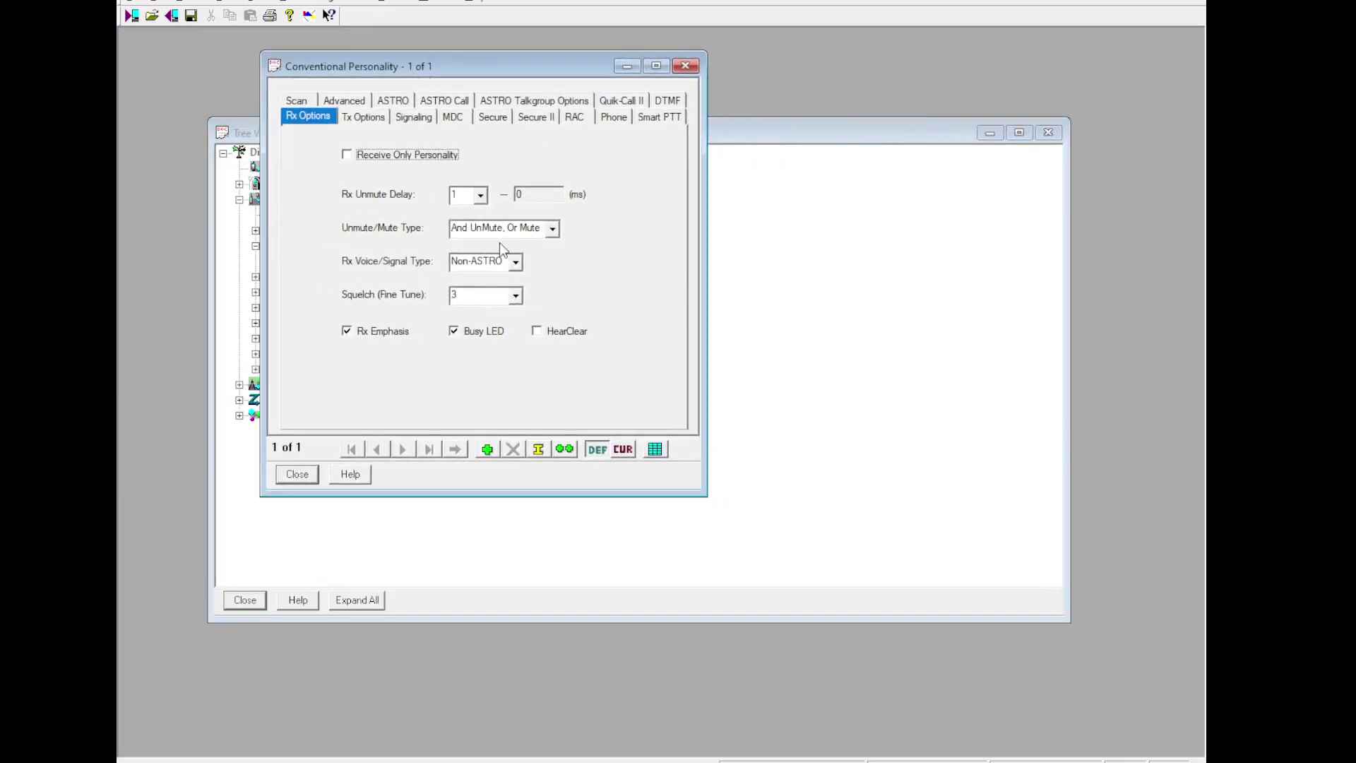
Step: Set Rx Voice/Signal Type to ASTRO and Secure/Clear Strapping to Select
{"action": "key", "text": "Up"}
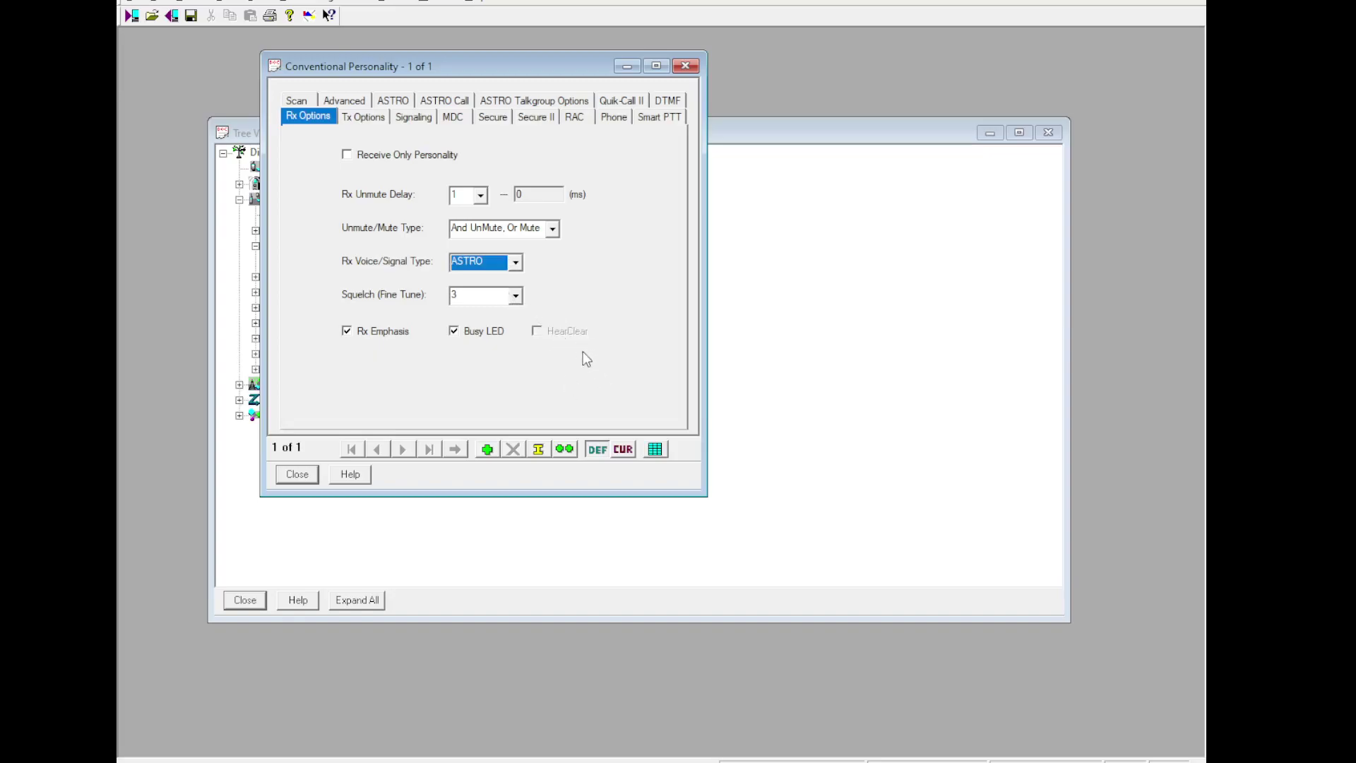
{"action": "left_click", "coordinate": [345, 119]}
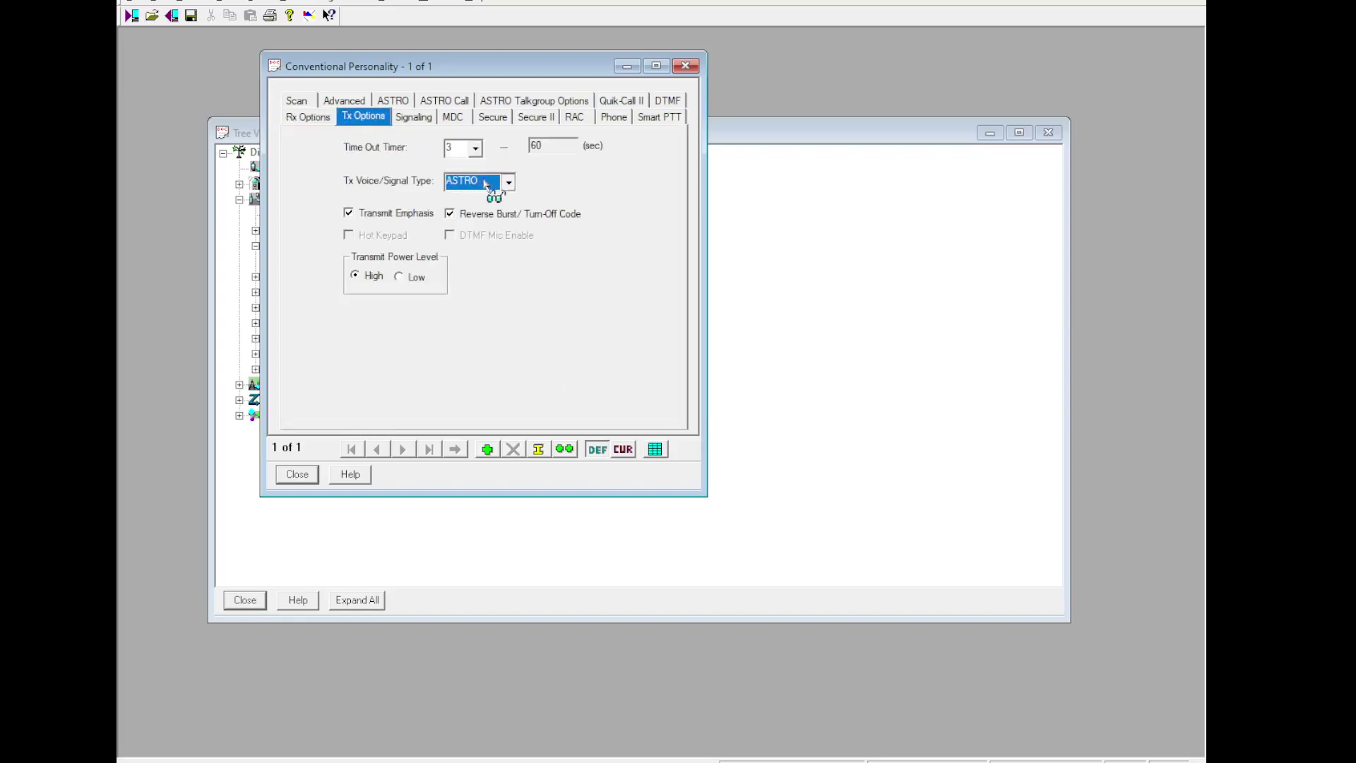
{"action": "left_click", "coordinate": [422, 122]}
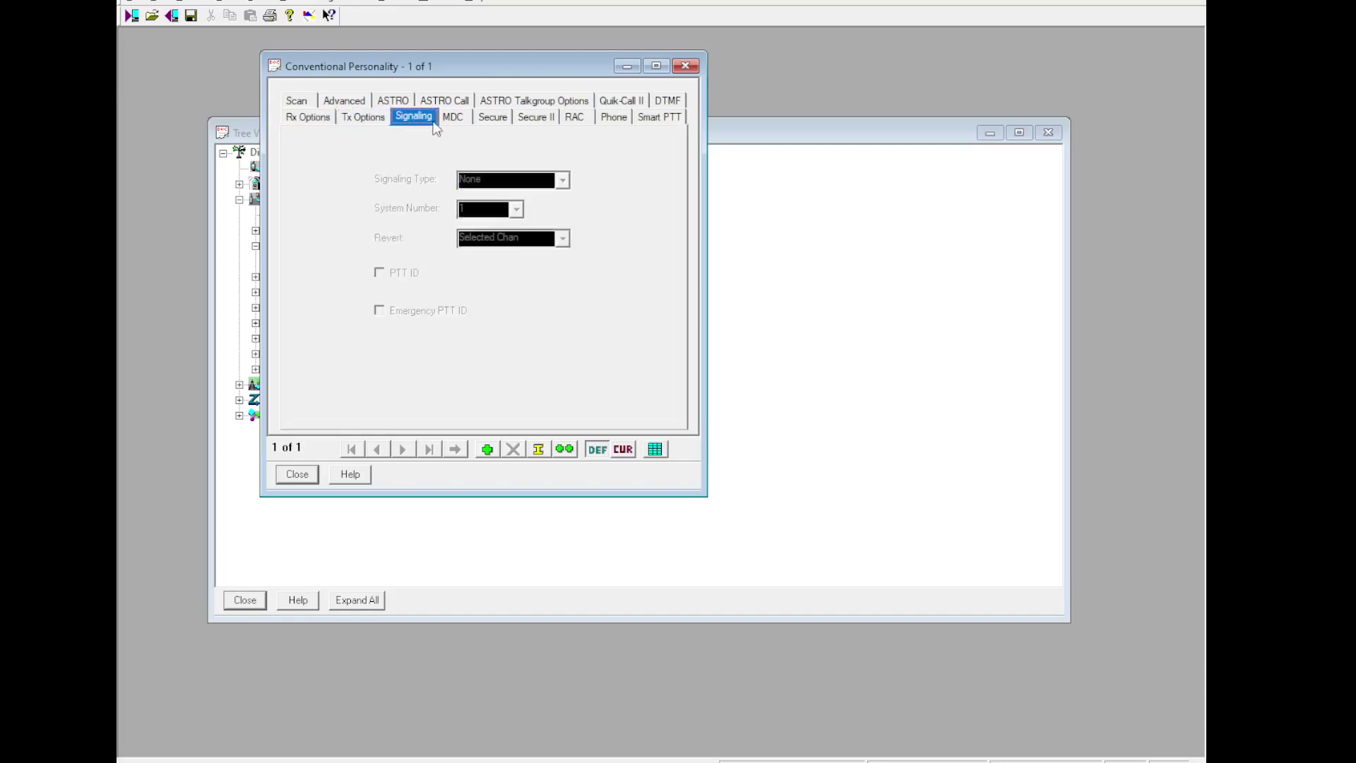
{"action": "left_click", "coordinate": [448, 120]}
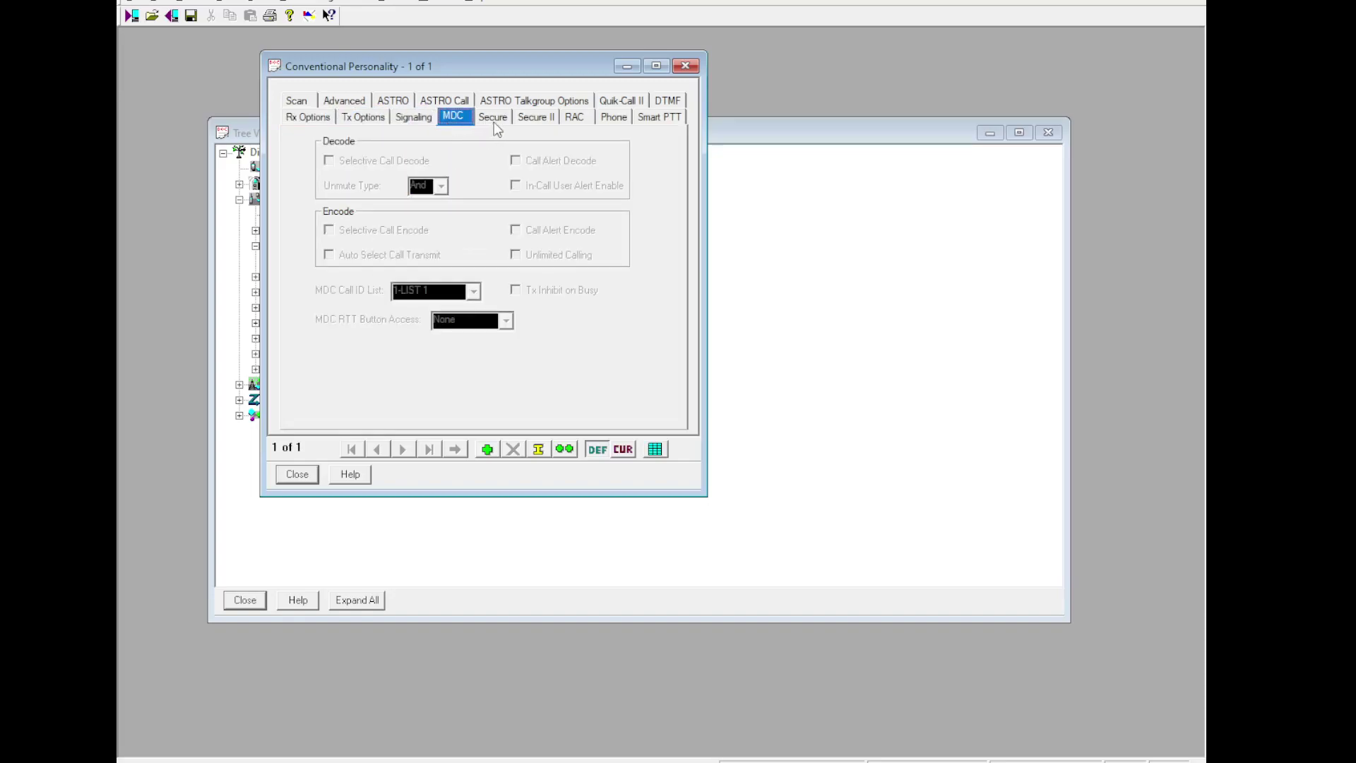
{"action": "left_click", "coordinate": [494, 119]}
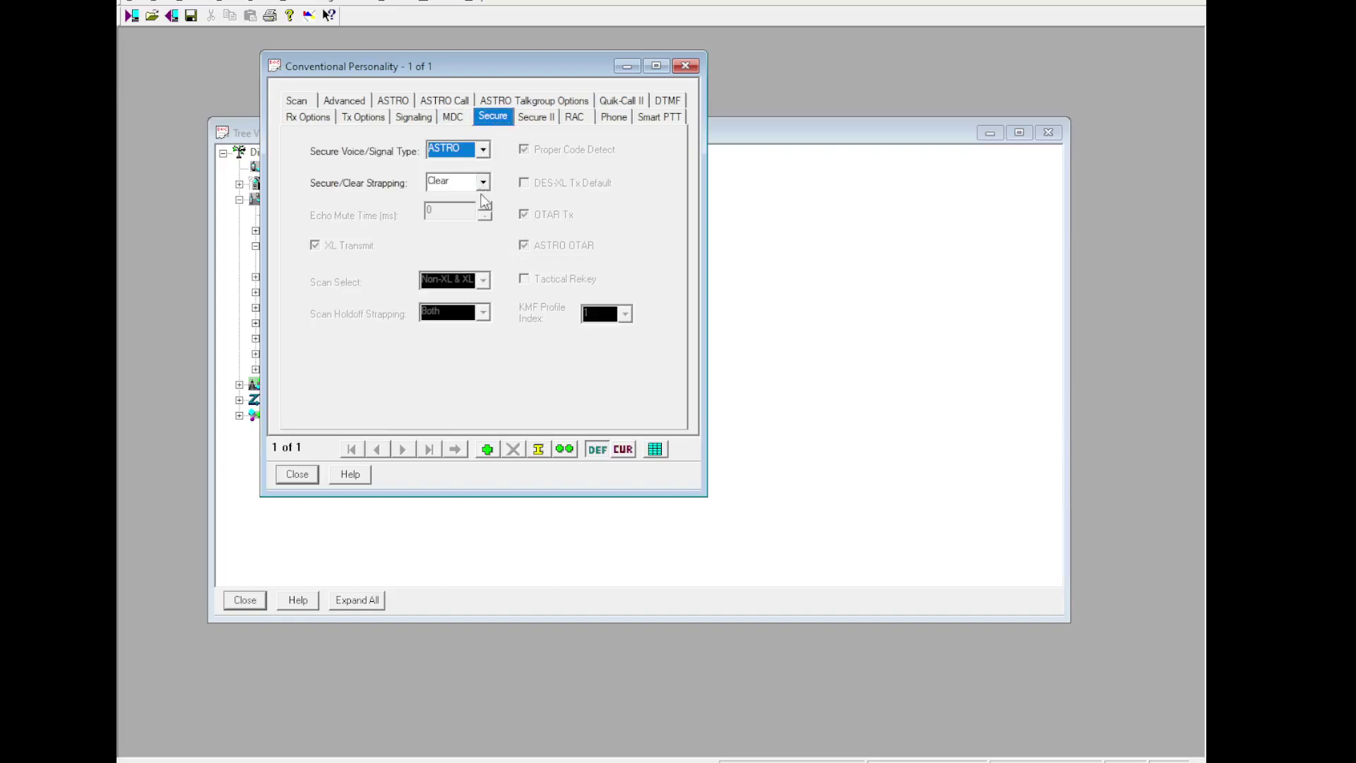
{"action": "key", "text": "Tab"}
{"action": "key", "text": "Down"}
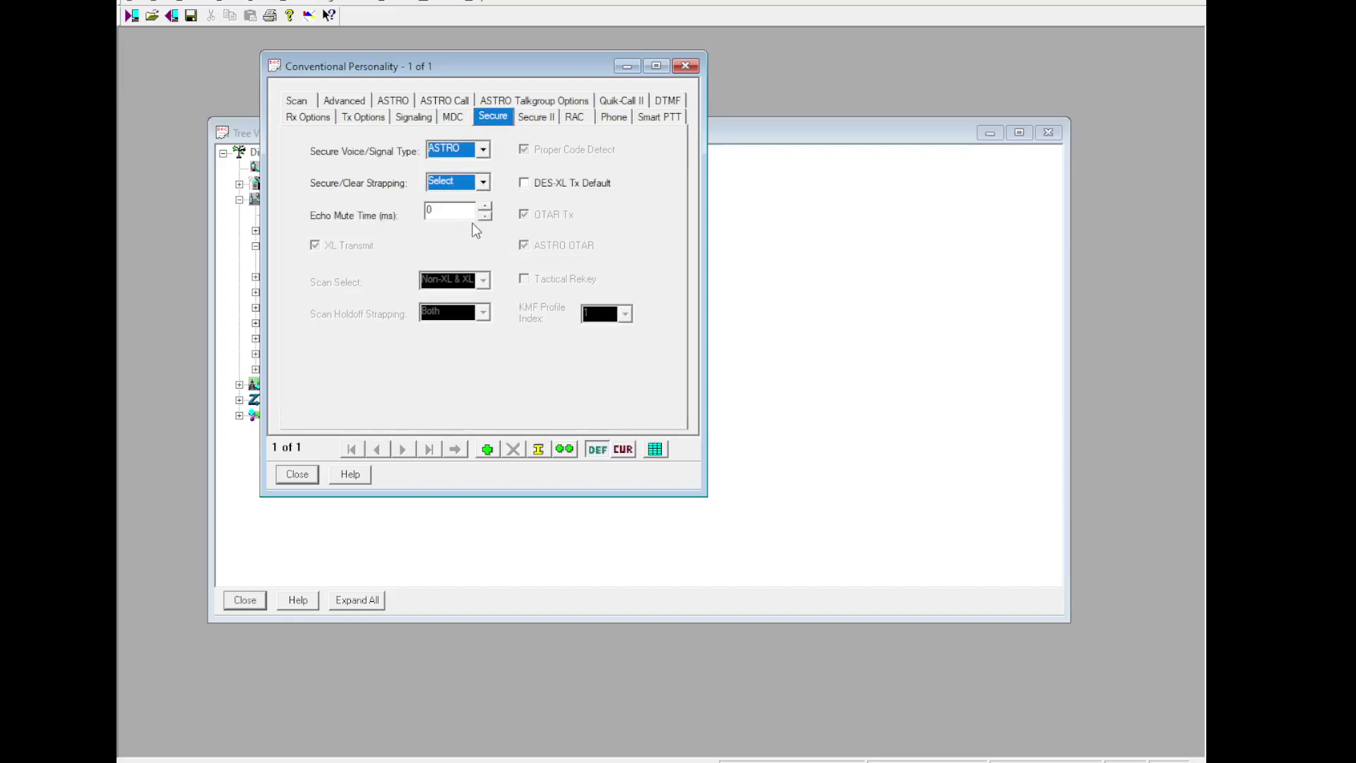
Step: Choose 1-CKR1 as the voice key, then review repeater access, phone and Smart PTT tabs
{"action": "left_click", "coordinate": [535, 120]}
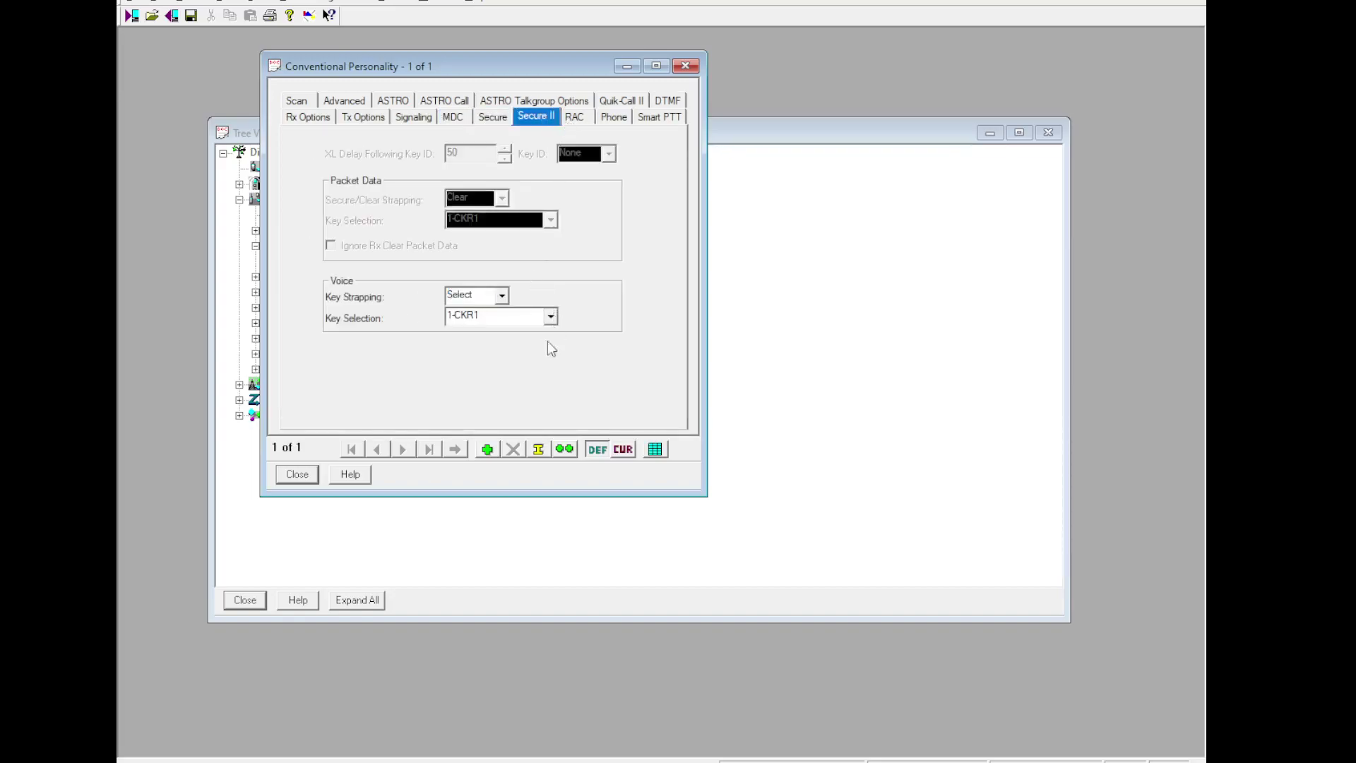
{"action": "left_click", "coordinate": [487, 316]}
{"action": "left_click", "coordinate": [473, 331]}
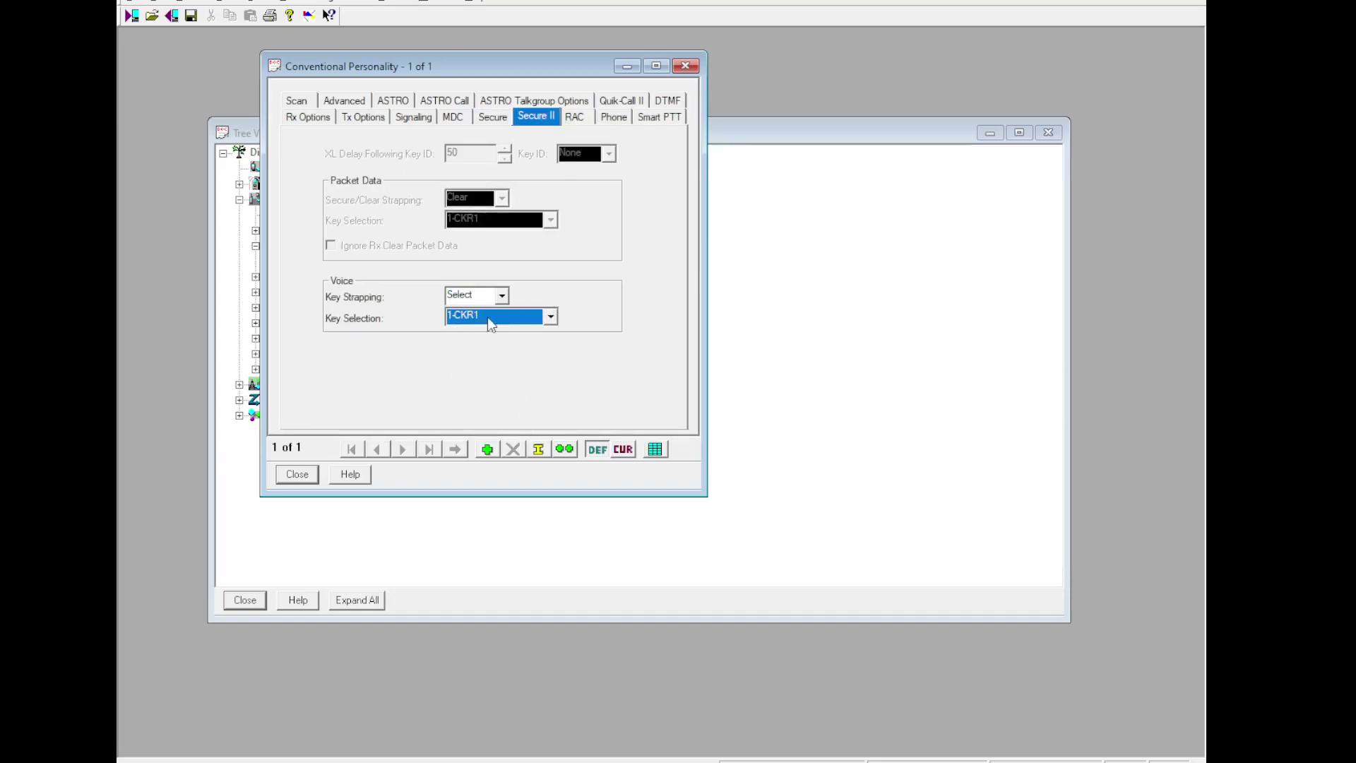
{"action": "left_click", "coordinate": [243, 134]}
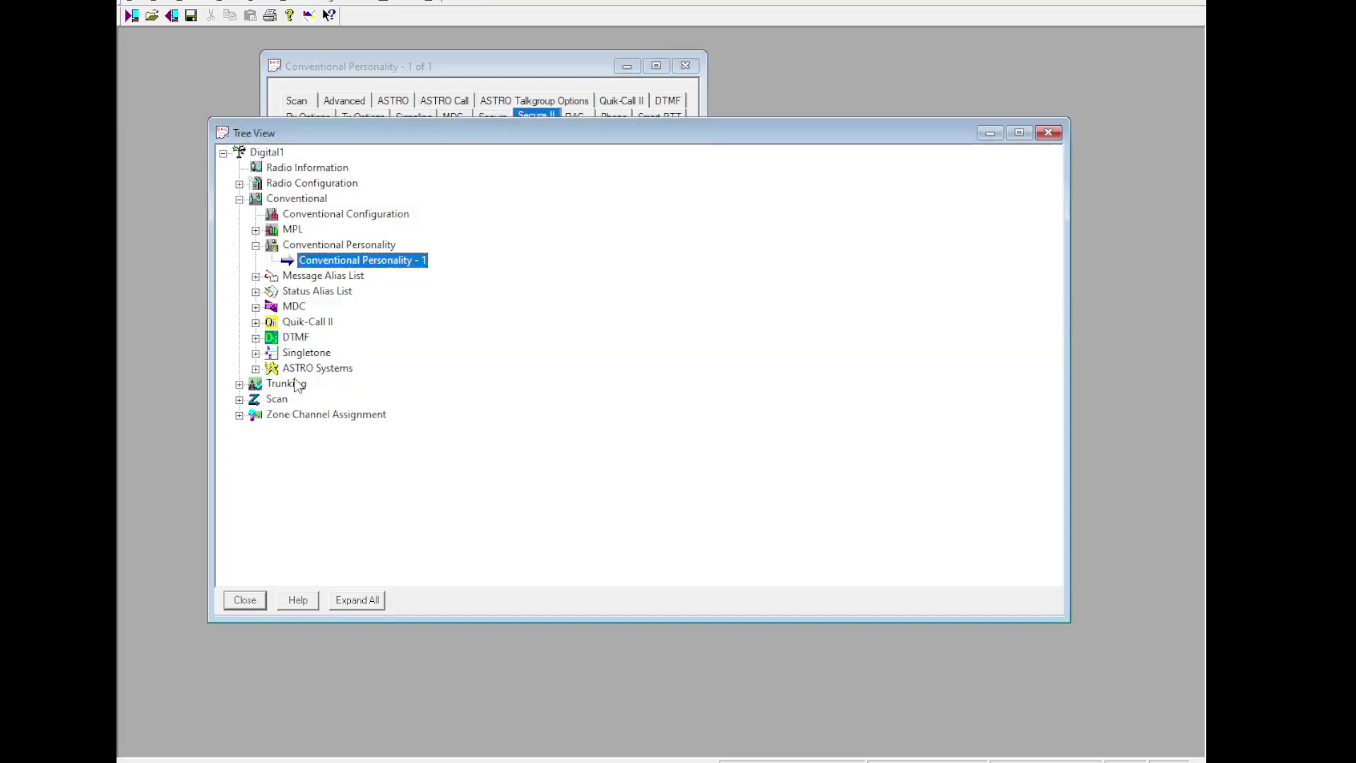
{"action": "left_click", "coordinate": [420, 77]}
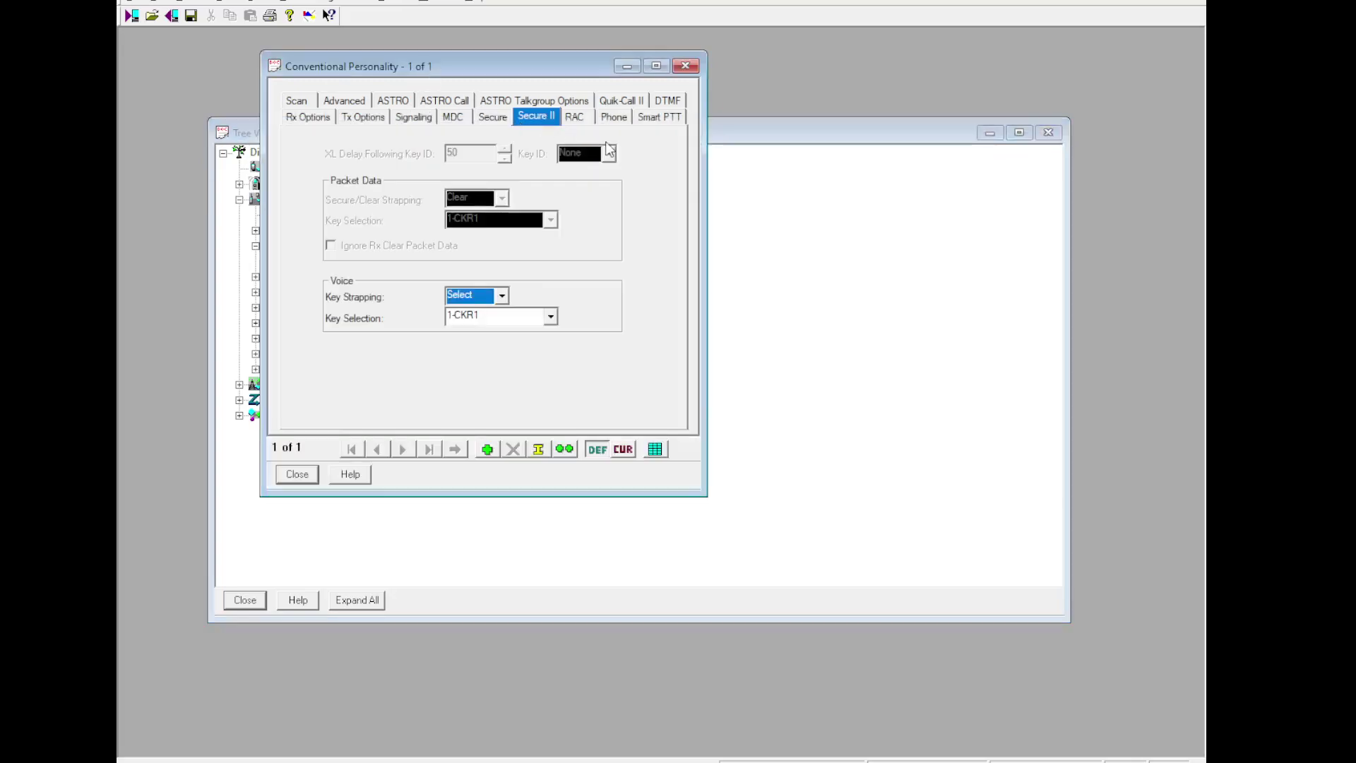
{"action": "left_click", "coordinate": [575, 116]}
{"action": "left_click", "coordinate": [615, 118]}
{"action": "left_click", "coordinate": [654, 118]}
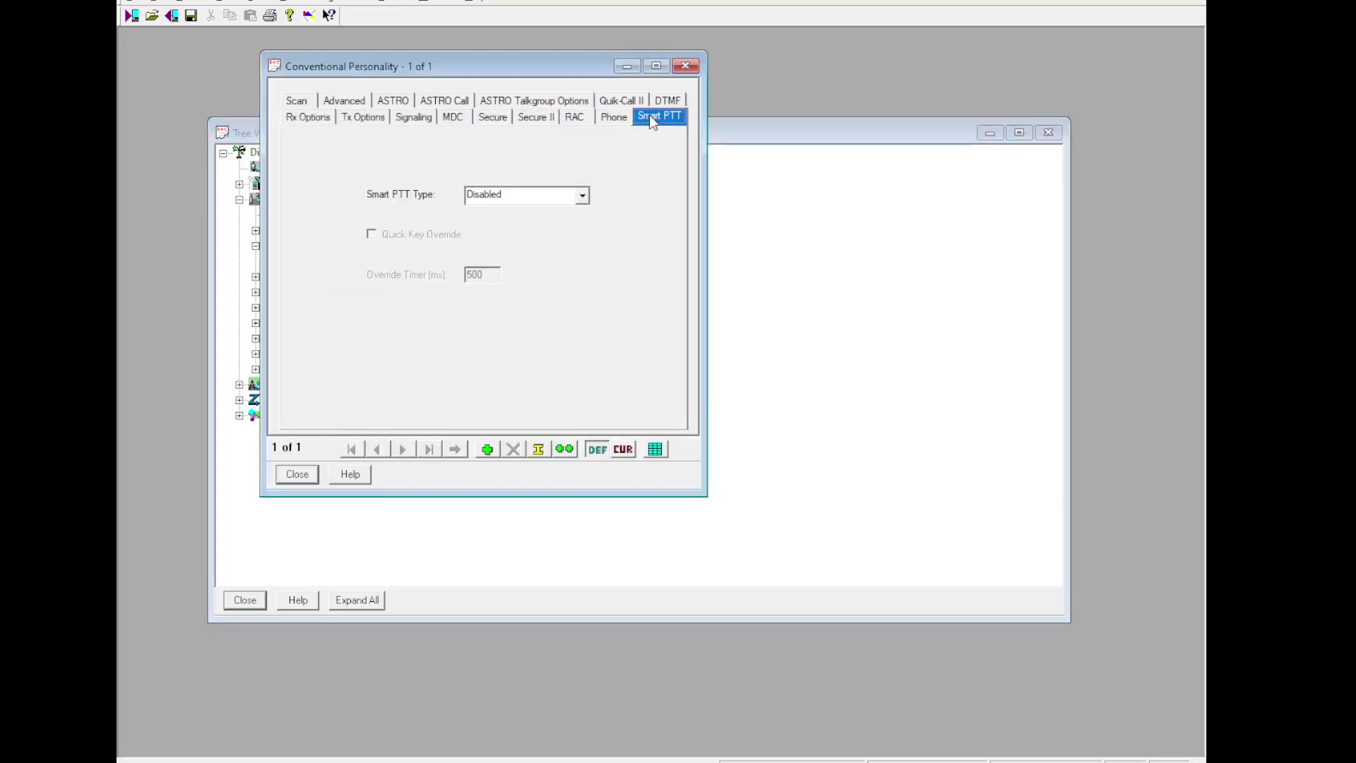
Step: Set RF AGC to Enhanced and turn on Late Entry Fast Unmute
{"action": "left_click", "coordinate": [300, 100]}
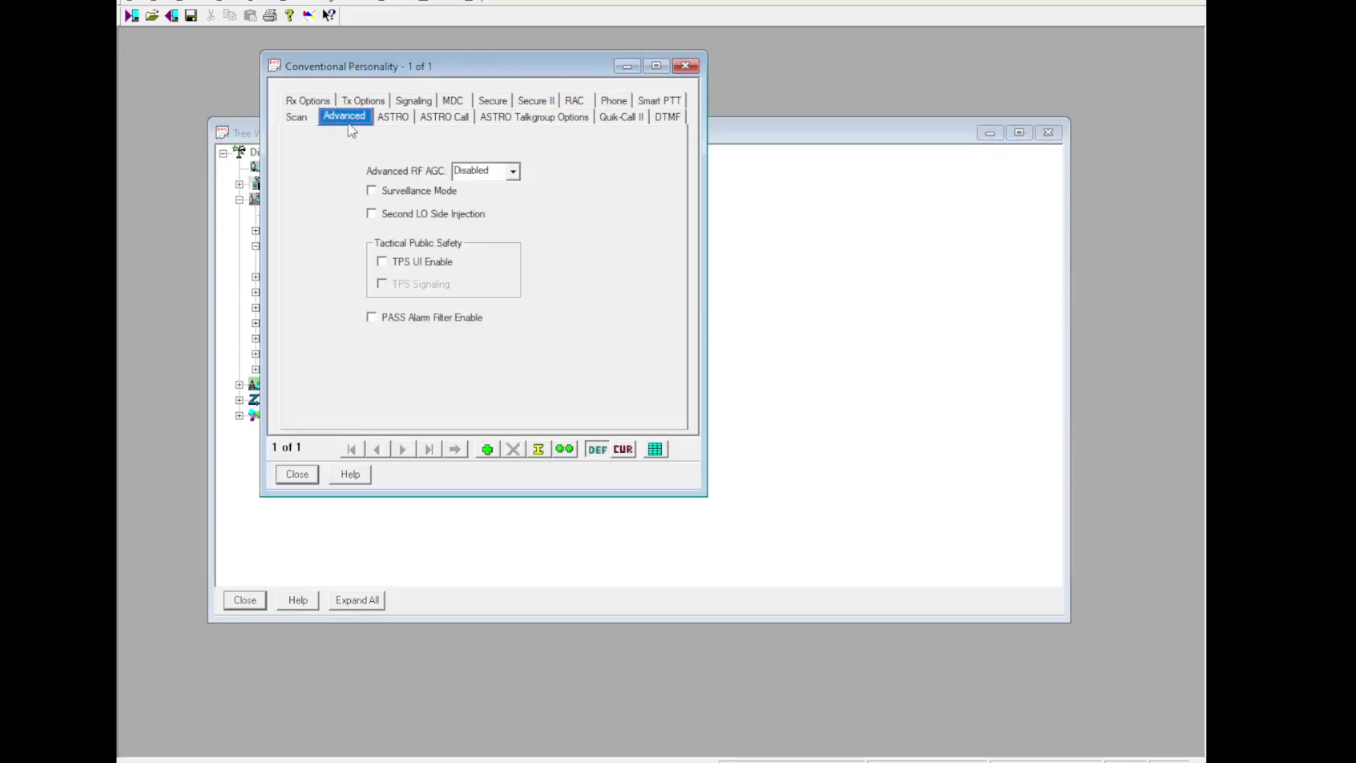
{"action": "key", "text": "Left"}
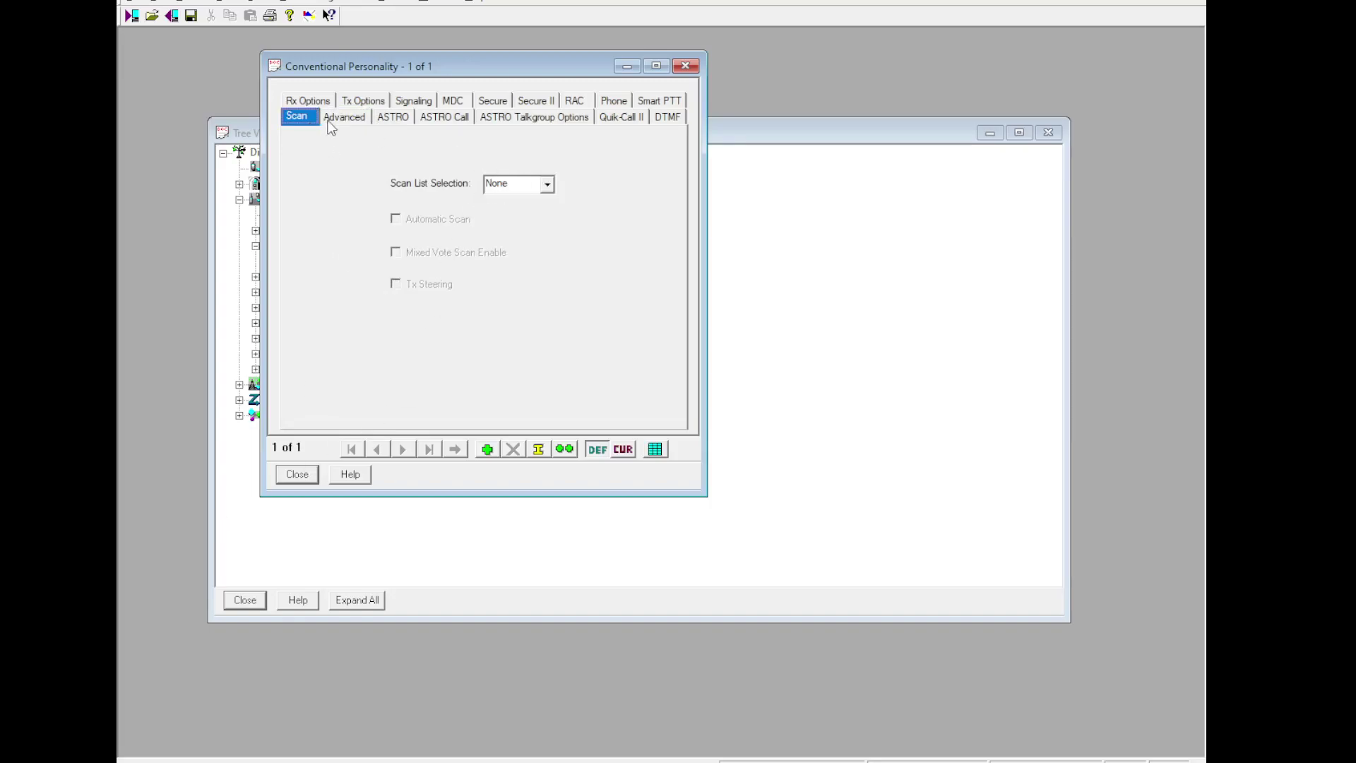
{"action": "left_click", "coordinate": [333, 122]}
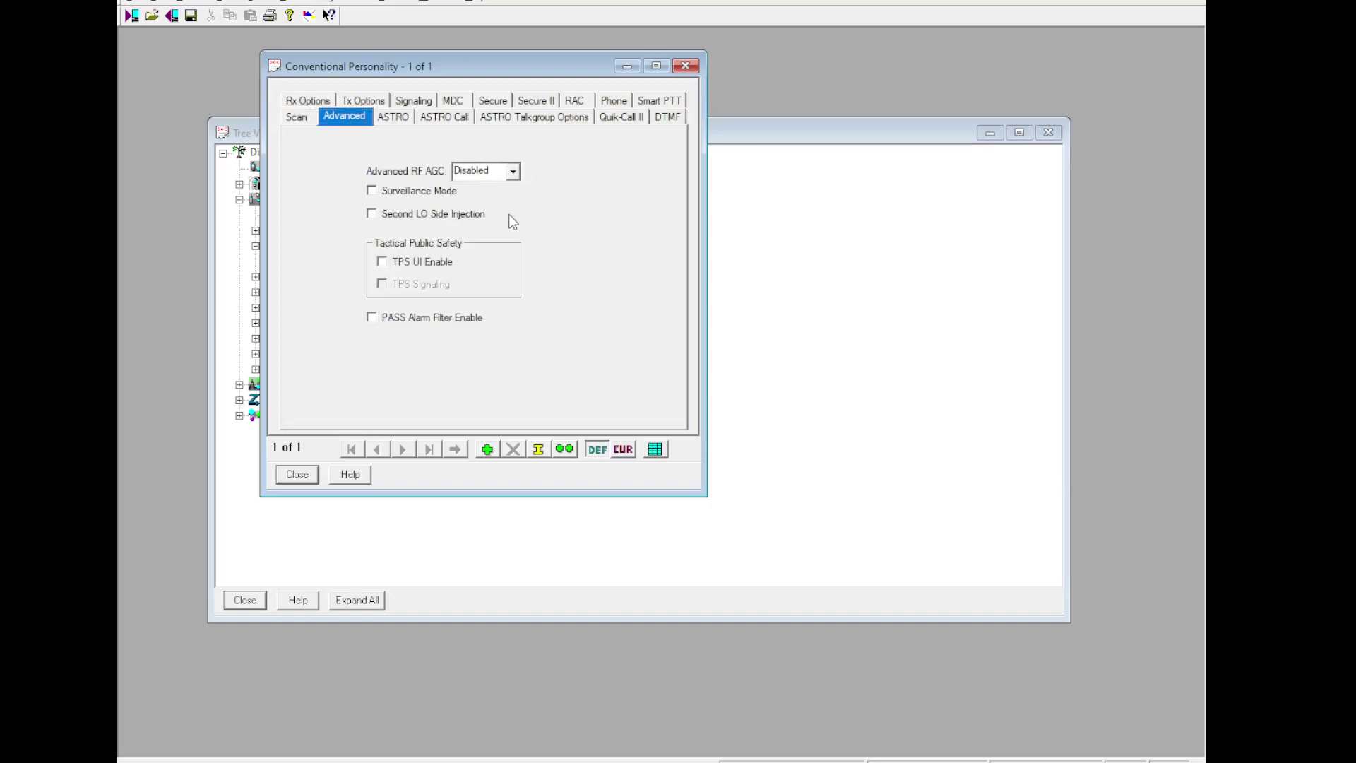
{"action": "key", "text": "Down"}
{"action": "left_click", "coordinate": [394, 118]}
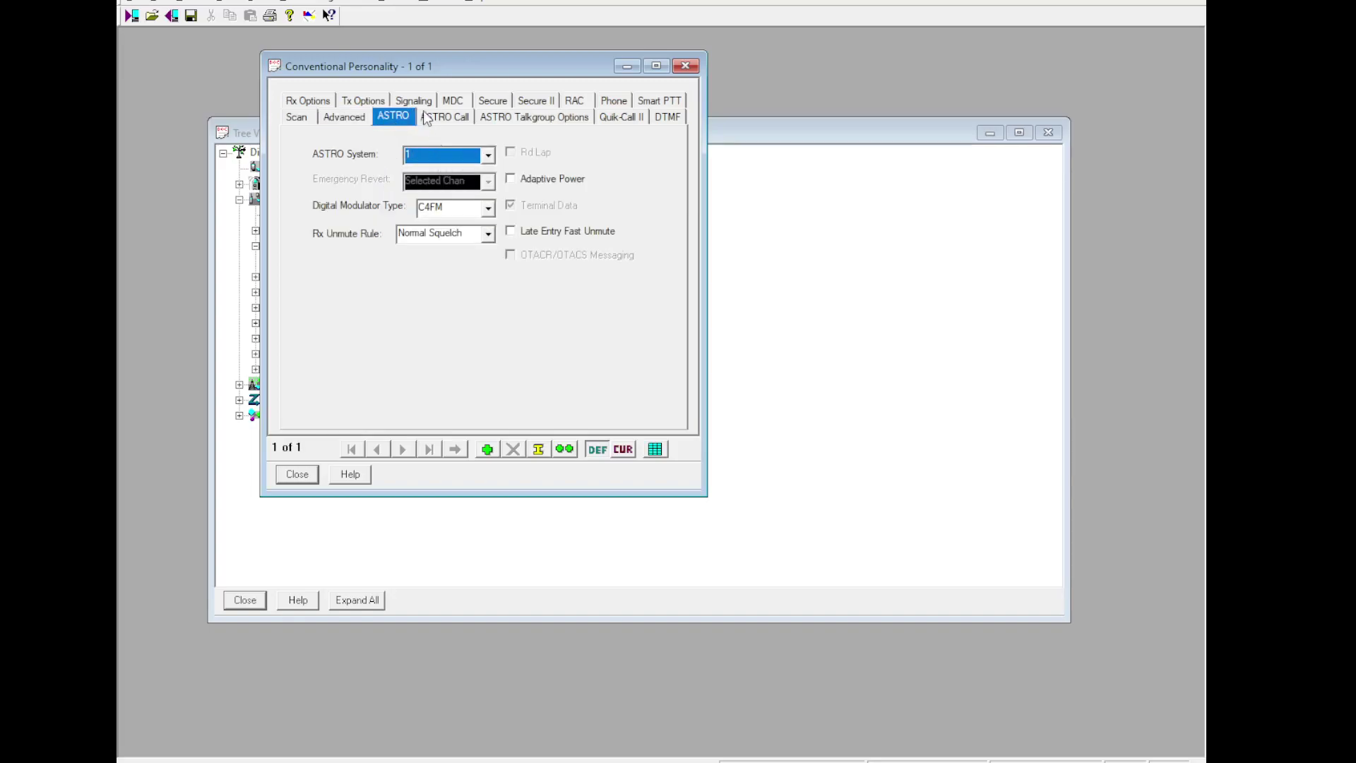
{"action": "left_click", "coordinate": [553, 232]}
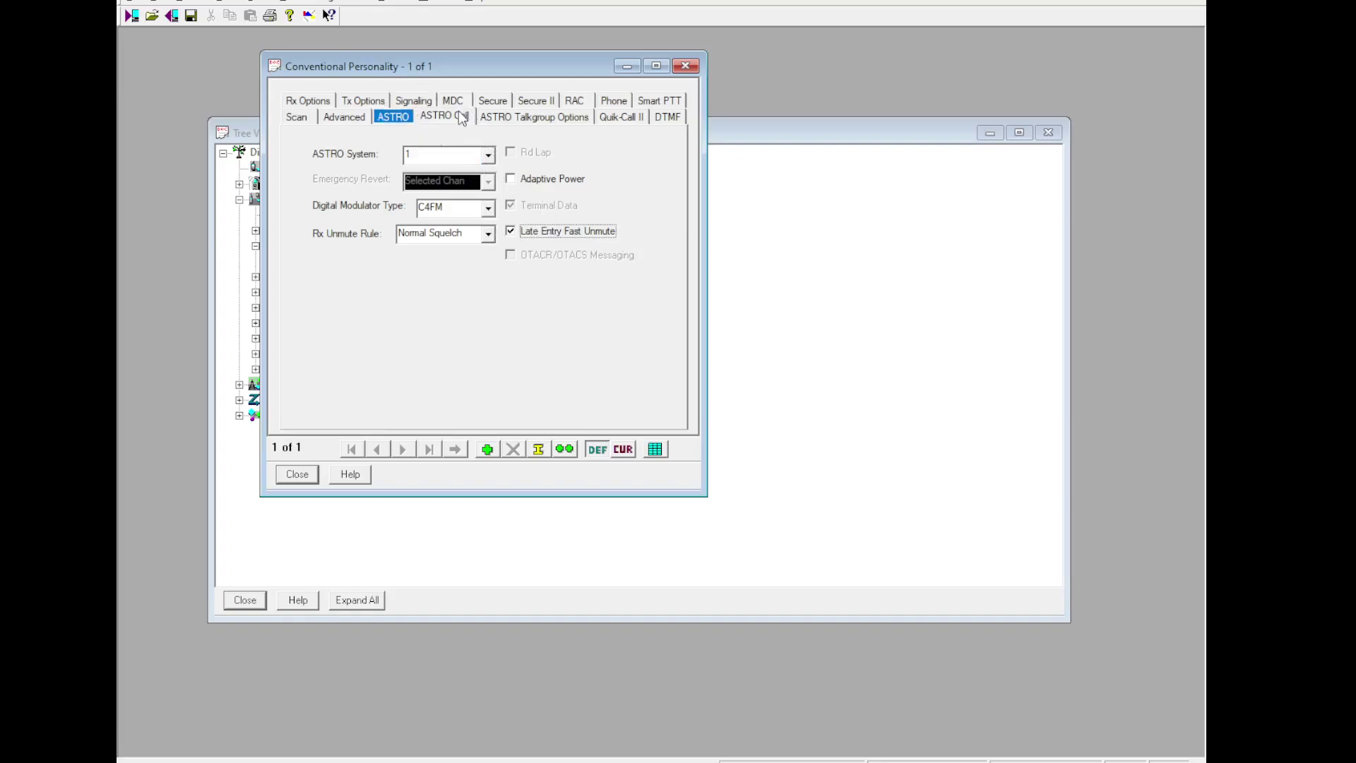
Step: Enable selective call decode, in-call user alert, call alert and selective call encode, unlimited calling, auto select
{"action": "left_click", "coordinate": [457, 115]}
{"action": "left_click", "coordinate": [493, 174]}
{"action": "left_click", "coordinate": [428, 201]}
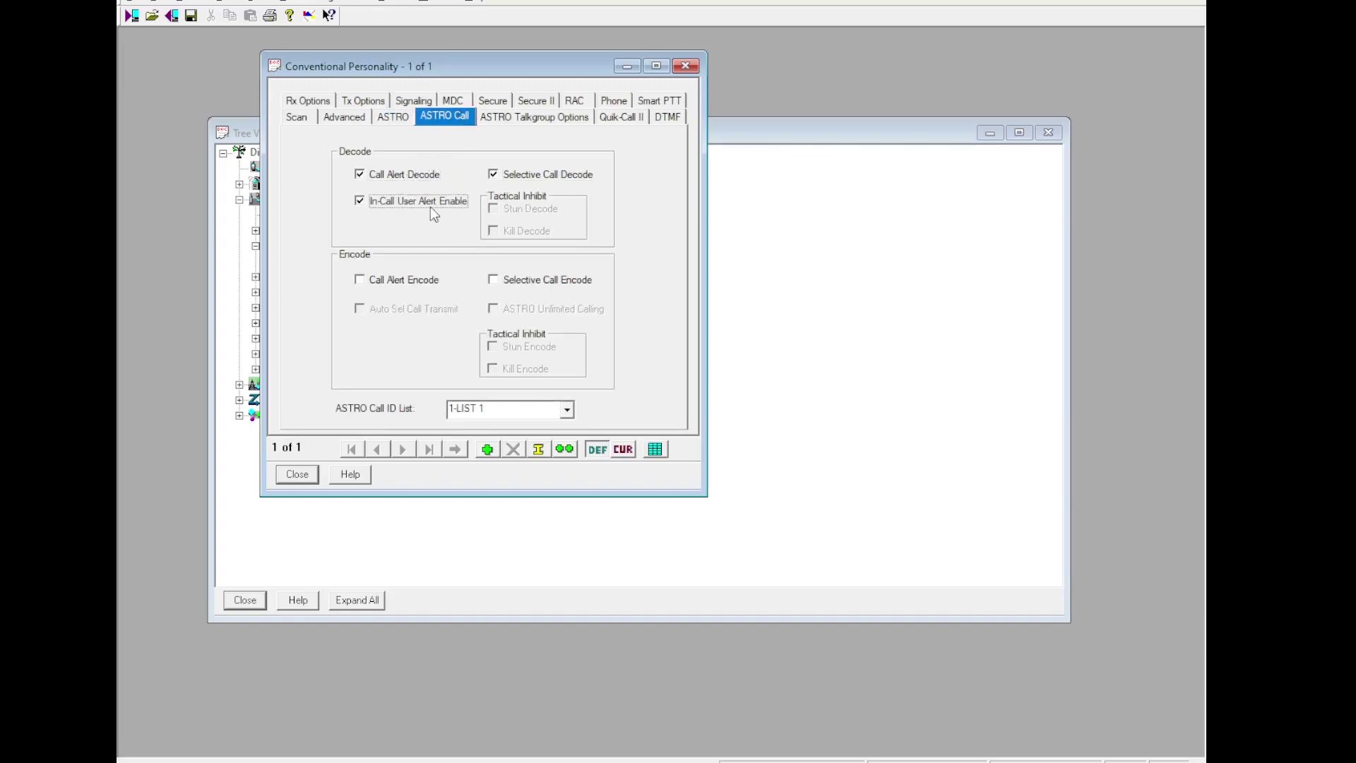
{"action": "left_click", "coordinate": [431, 280]}
{"action": "left_click", "coordinate": [537, 280]}
{"action": "left_click", "coordinate": [519, 310]}
{"action": "left_click", "coordinate": [438, 311]}
Step: Review the talkgroup, Quik-Call II and DTMF tabs, then close the personality
{"action": "left_click", "coordinate": [532, 117]}
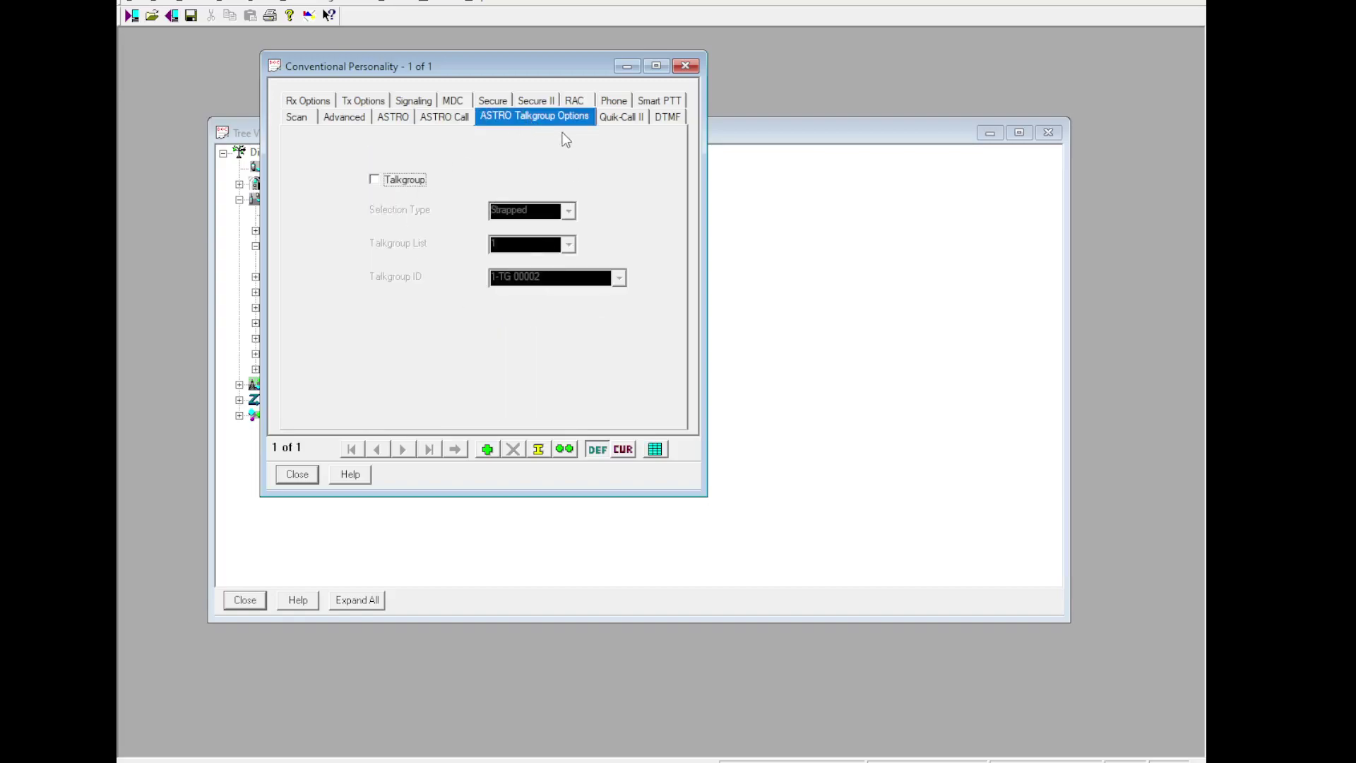
{"action": "left_click", "coordinate": [641, 117]}
{"action": "left_click", "coordinate": [661, 119]}
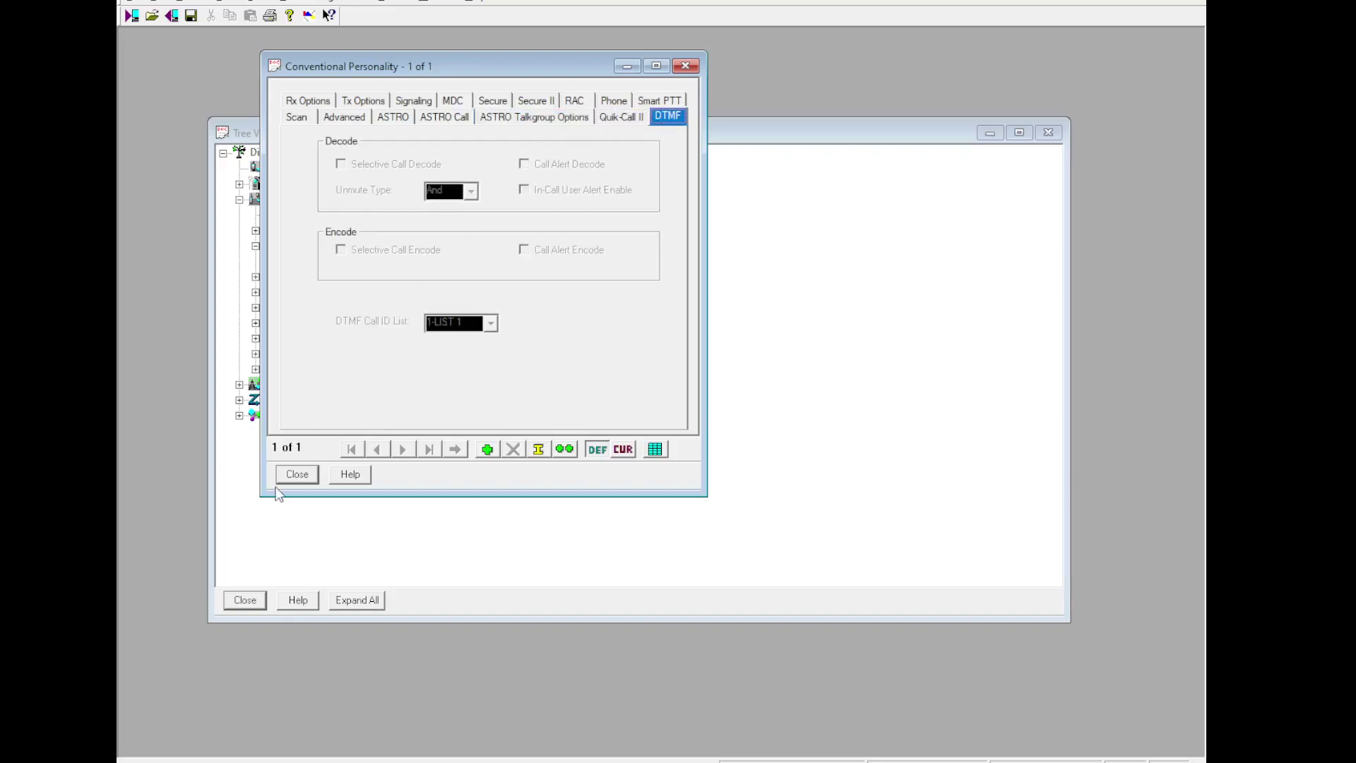
{"action": "left_click", "coordinate": [298, 474]}
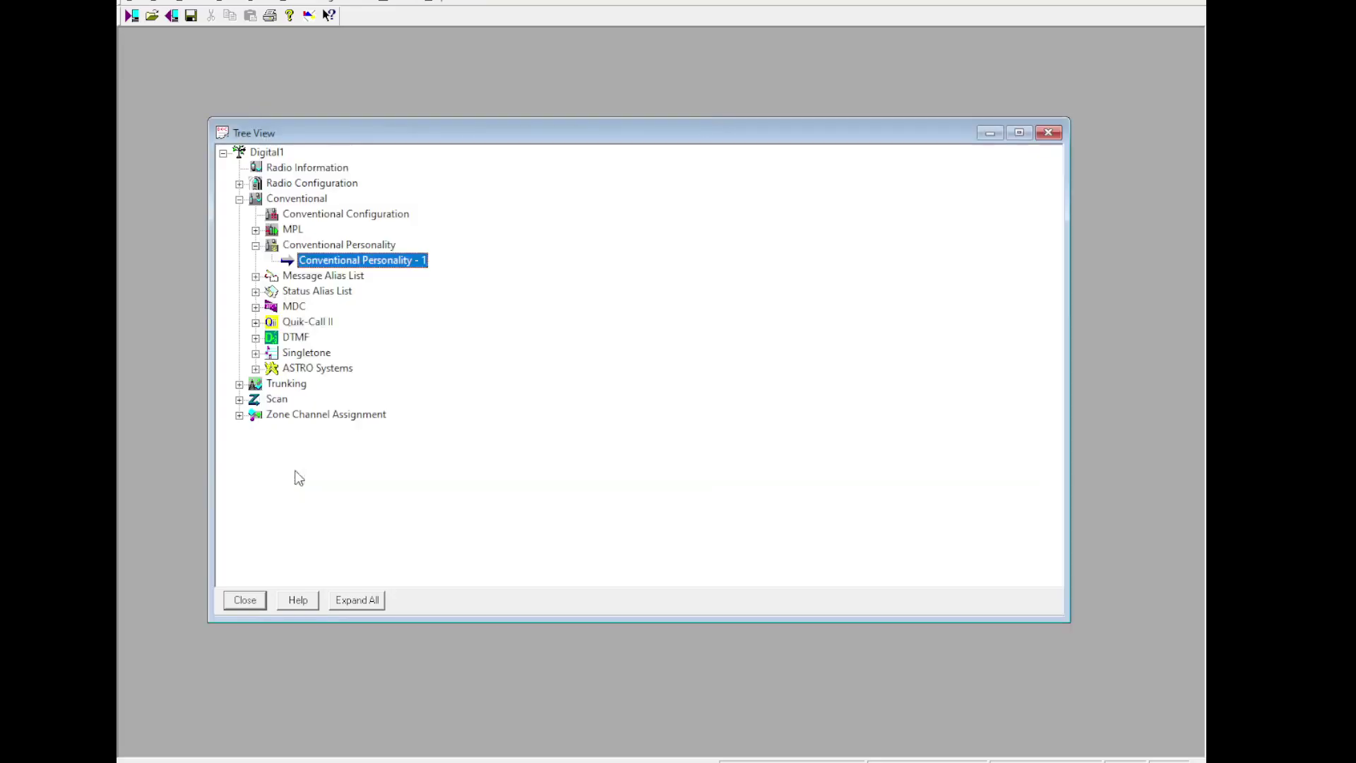
Step: Open ASTRO System 1 and set individual ID 71001 and preamble length 250
{"action": "double_click", "coordinate": [318, 368]}
{"action": "double_click", "coordinate": [332, 398]}
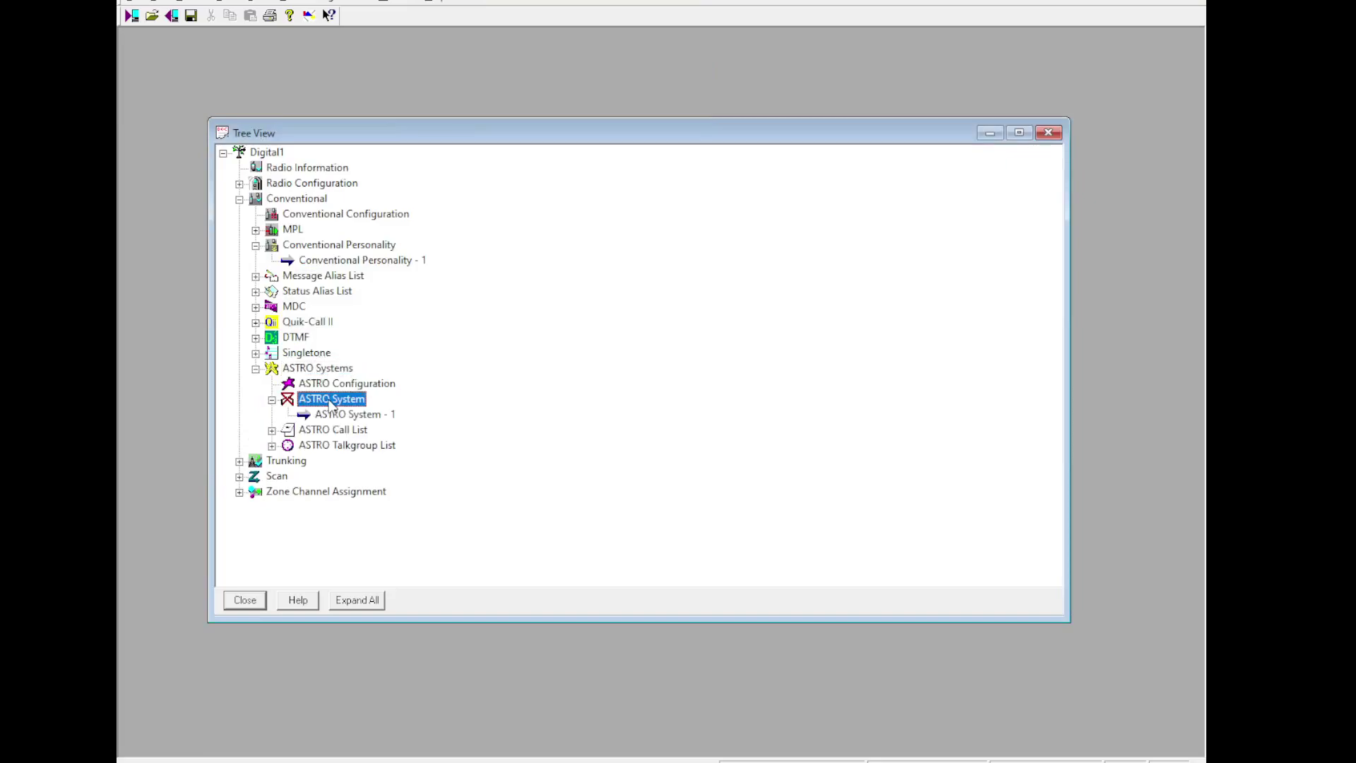
{"action": "double_click", "coordinate": [333, 414]}
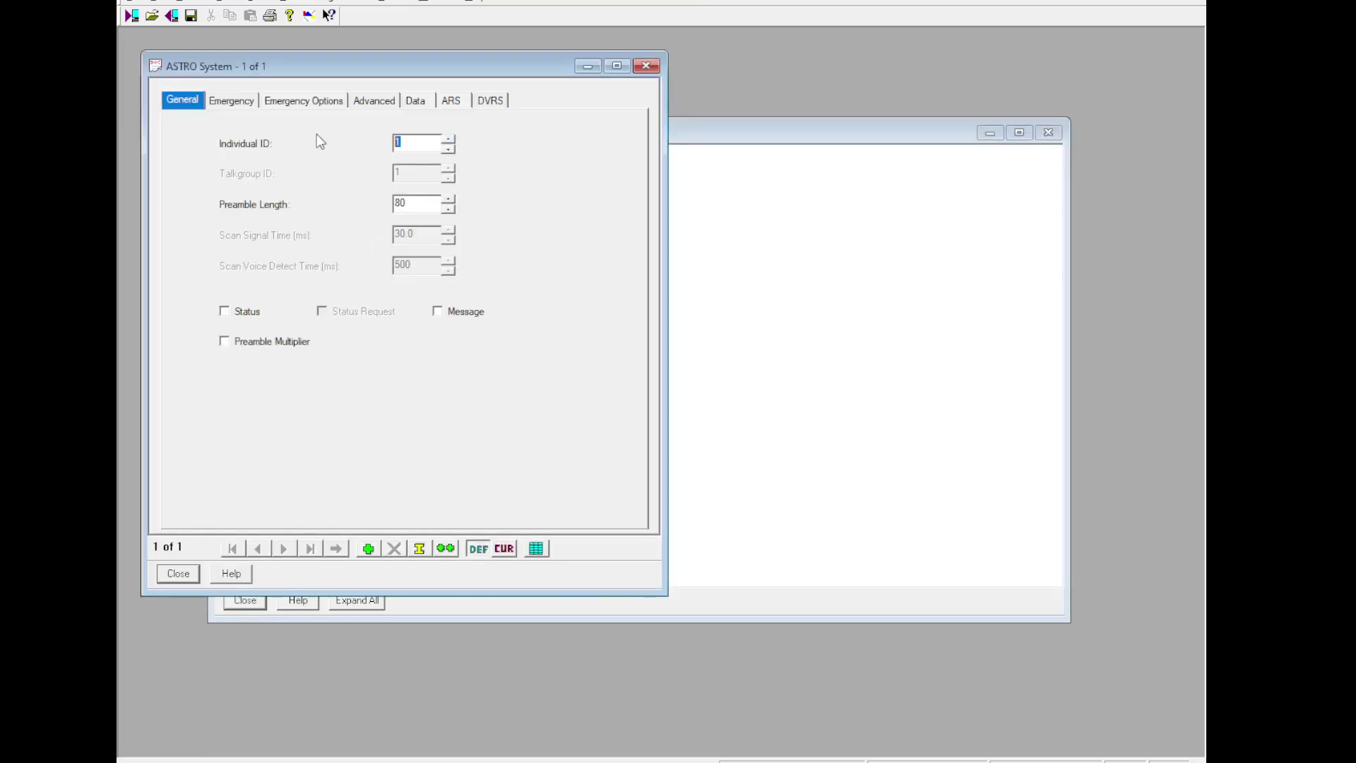
{"action": "key", "text": "BackSpace"}
{"action": "type", "text": "71001"}
{"action": "key", "text": "Tab"}
{"action": "type", "text": "250"}
Step: Enable Status, Status Request, Message, Preamble Multiplier and the Advanced Radio Check option
{"action": "left_click", "coordinate": [245, 311]}
{"action": "left_click", "coordinate": [327, 315]}
{"action": "left_click", "coordinate": [463, 312]}
{"action": "left_click", "coordinate": [294, 341]}
{"action": "left_click", "coordinate": [233, 101]}
{"action": "left_click", "coordinate": [305, 100]}
{"action": "left_click", "coordinate": [360, 101]}
{"action": "left_click", "coordinate": [302, 281]}
Step: Review the Data and ARS tabs, then close the ASTRO System 1 settings
{"action": "left_click", "coordinate": [423, 103]}
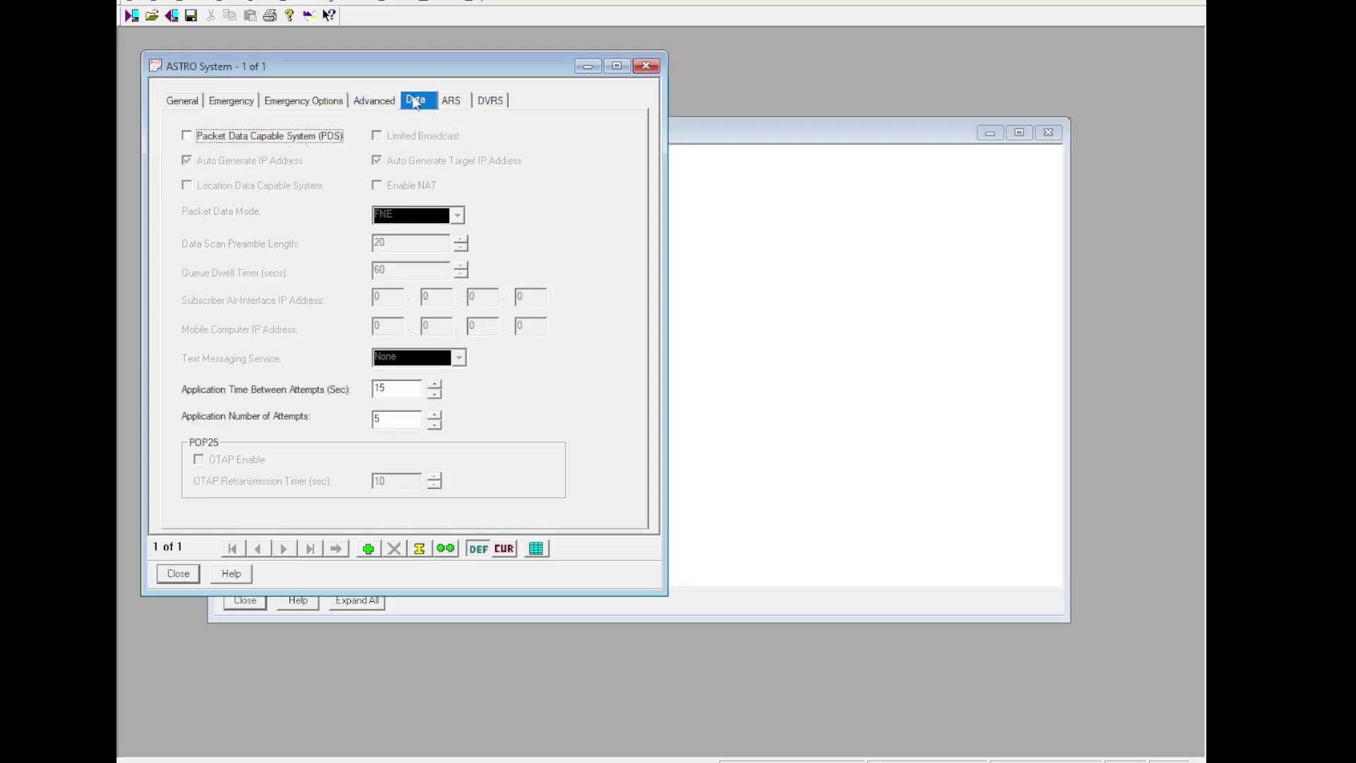
{"action": "left_click", "coordinate": [451, 104]}
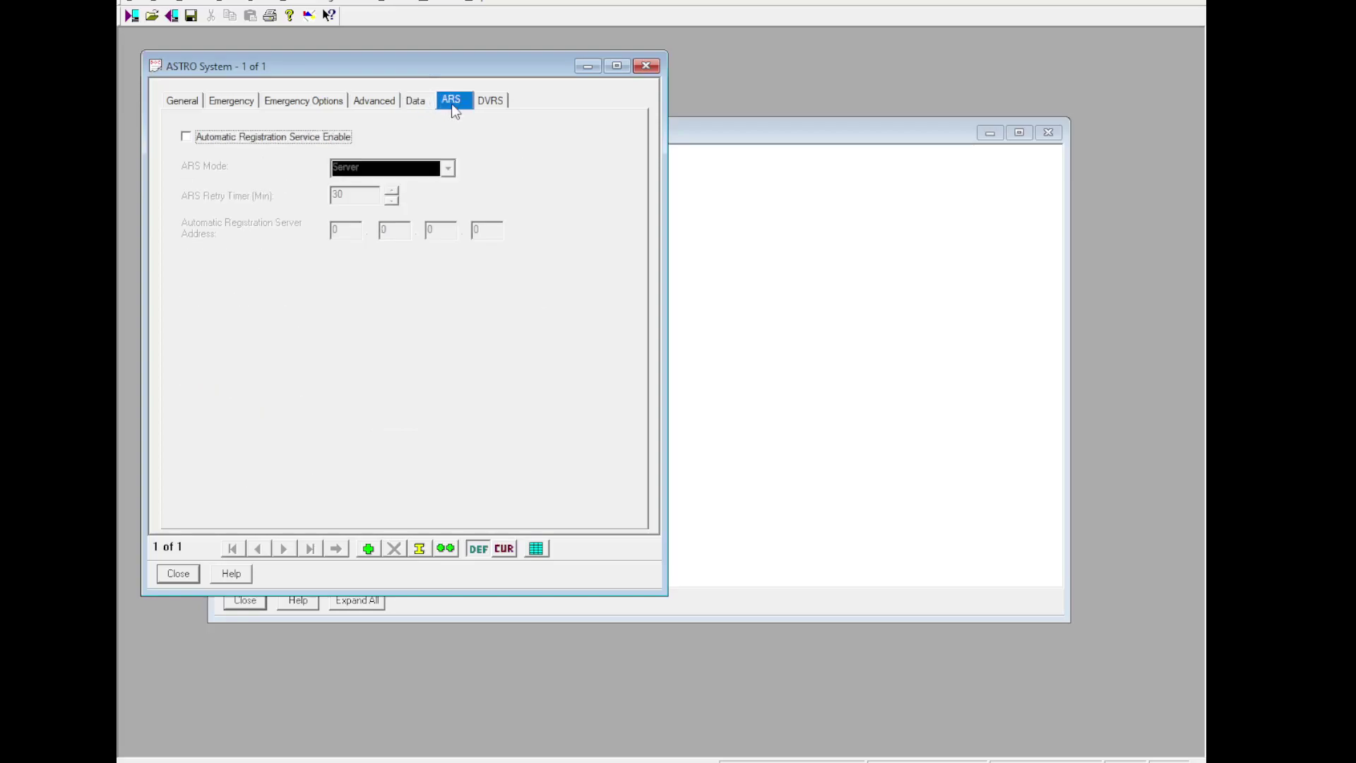
{"action": "left_click", "coordinate": [183, 100]}
{"action": "left_click", "coordinate": [176, 573]}
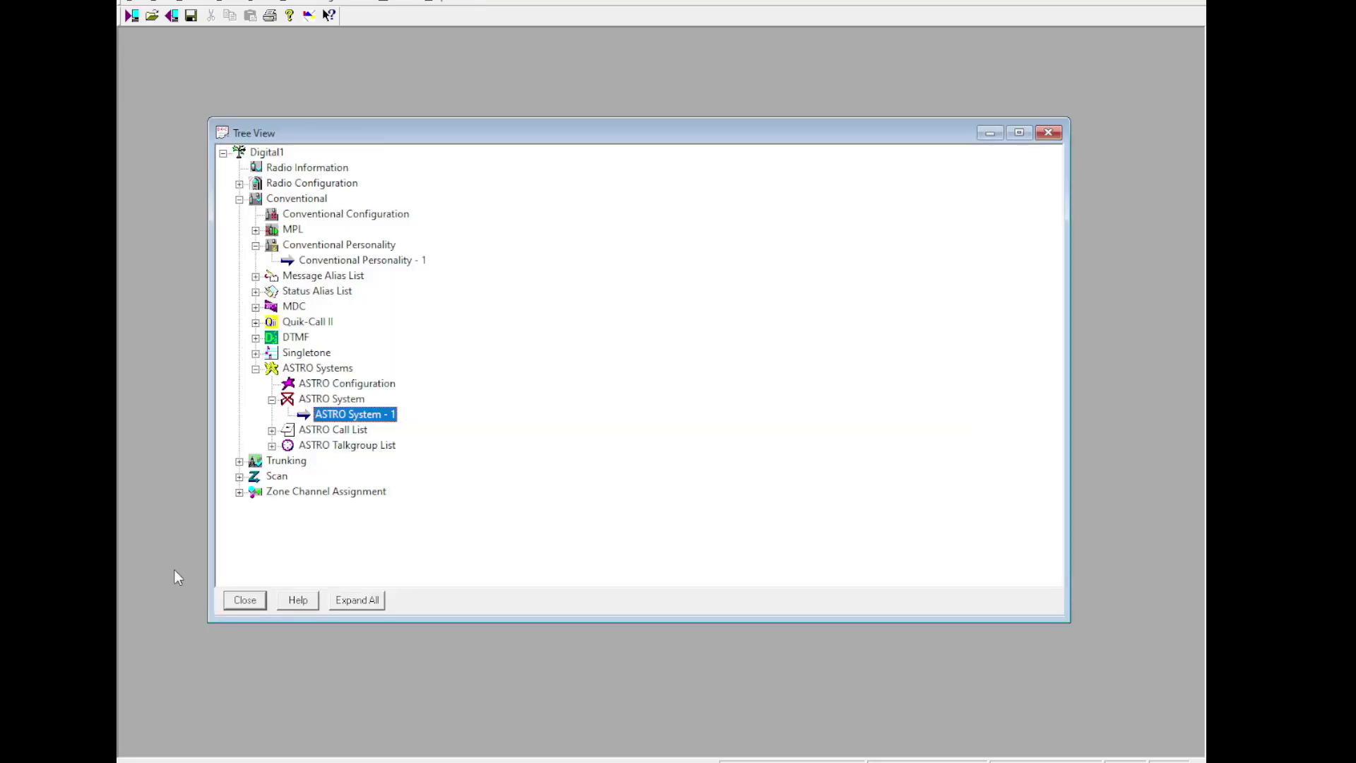
Step: Add Conventional Personality 2 and enable Hot Keypad and DTMF Mic
{"action": "double_click", "coordinate": [335, 261]}
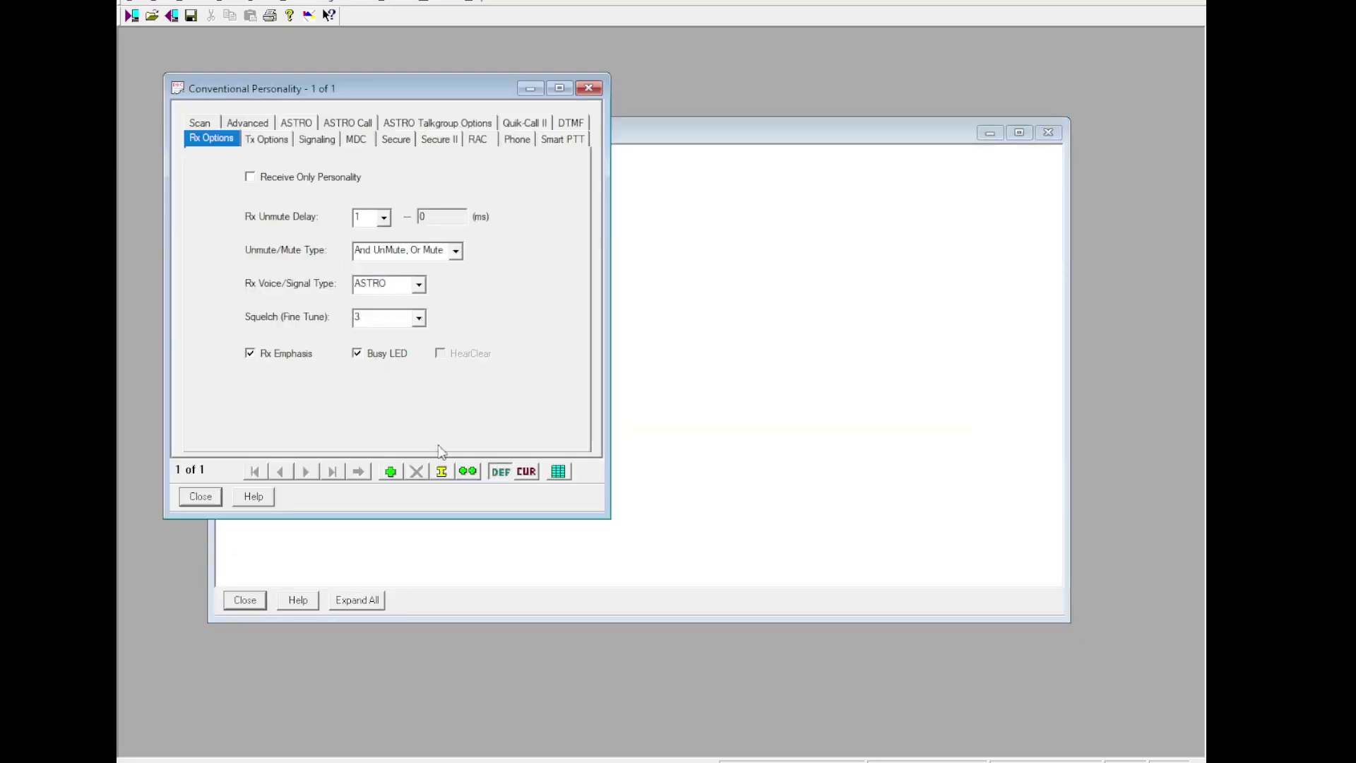
{"action": "left_click", "coordinate": [394, 471]}
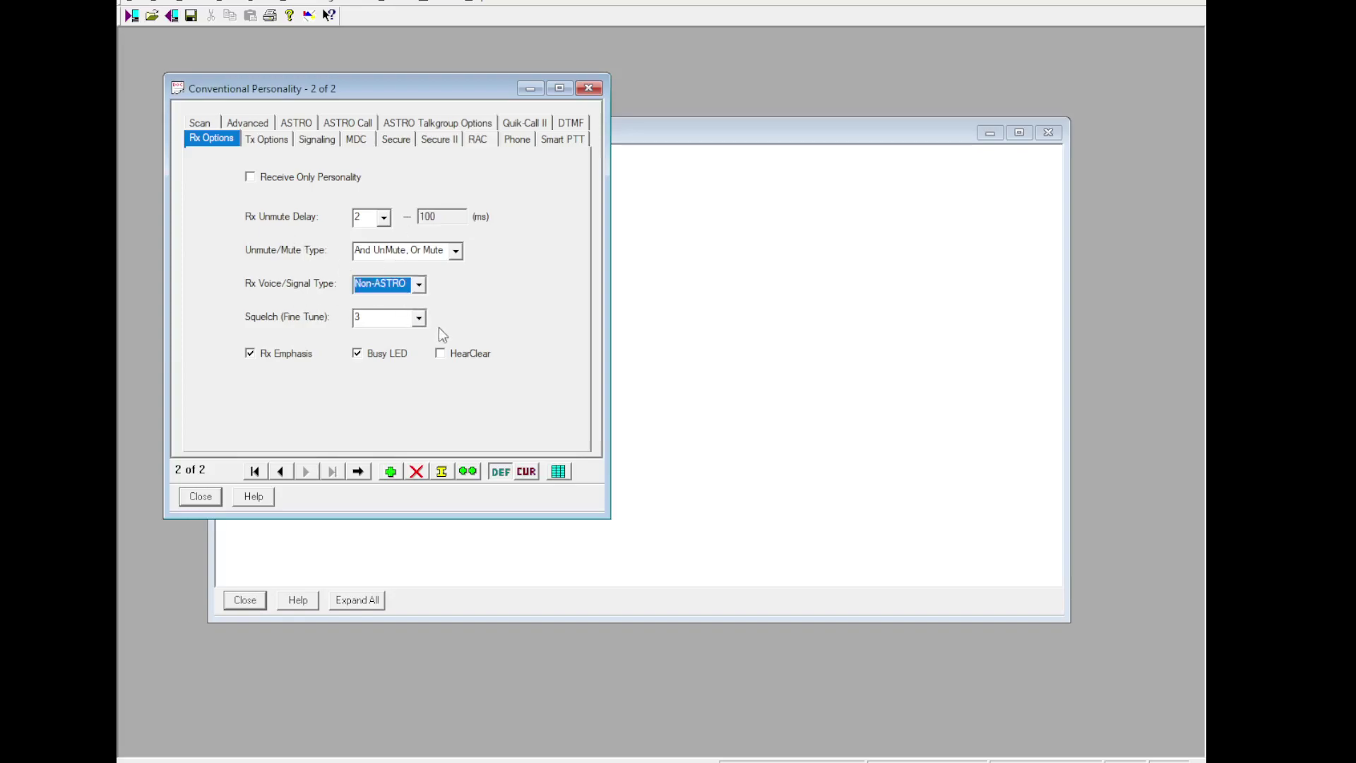
{"action": "left_click", "coordinate": [278, 141]}
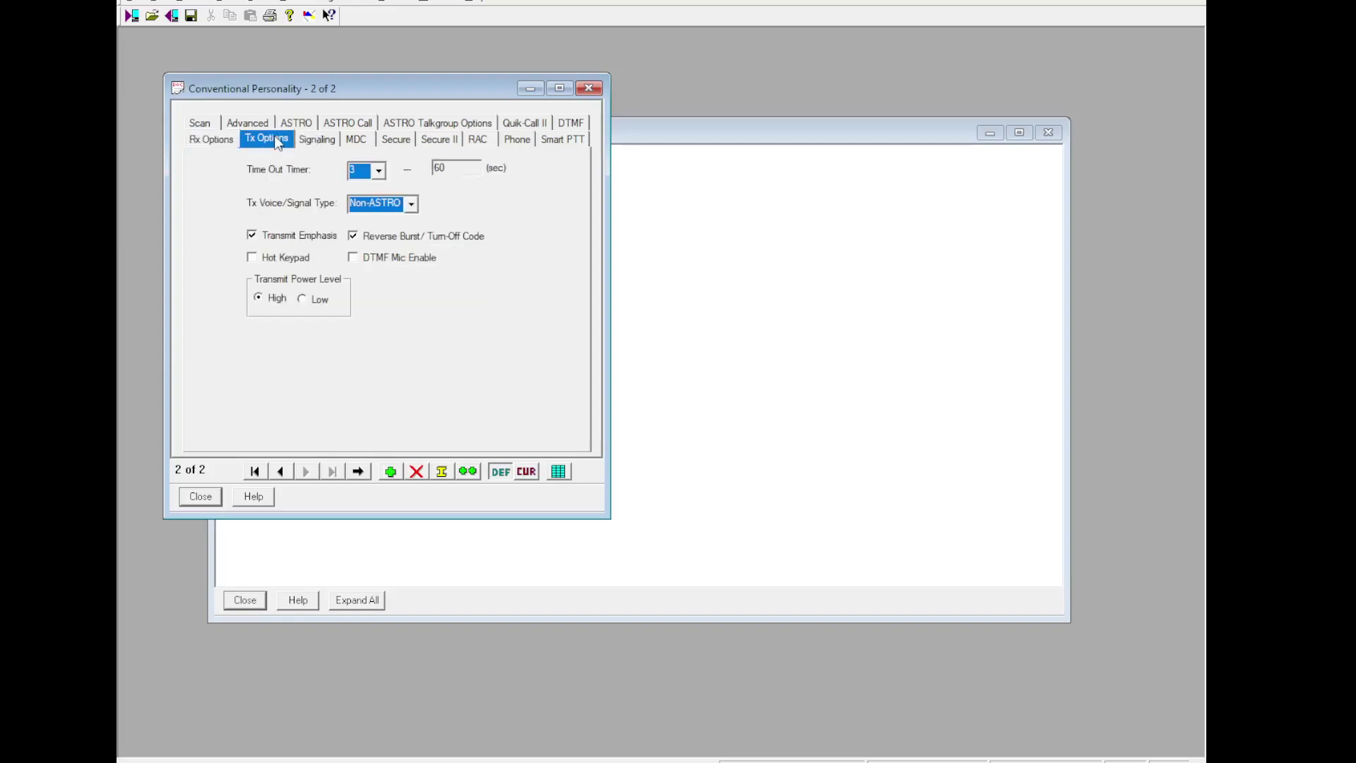
{"action": "left_click", "coordinate": [290, 257]}
{"action": "left_click", "coordinate": [367, 257]}
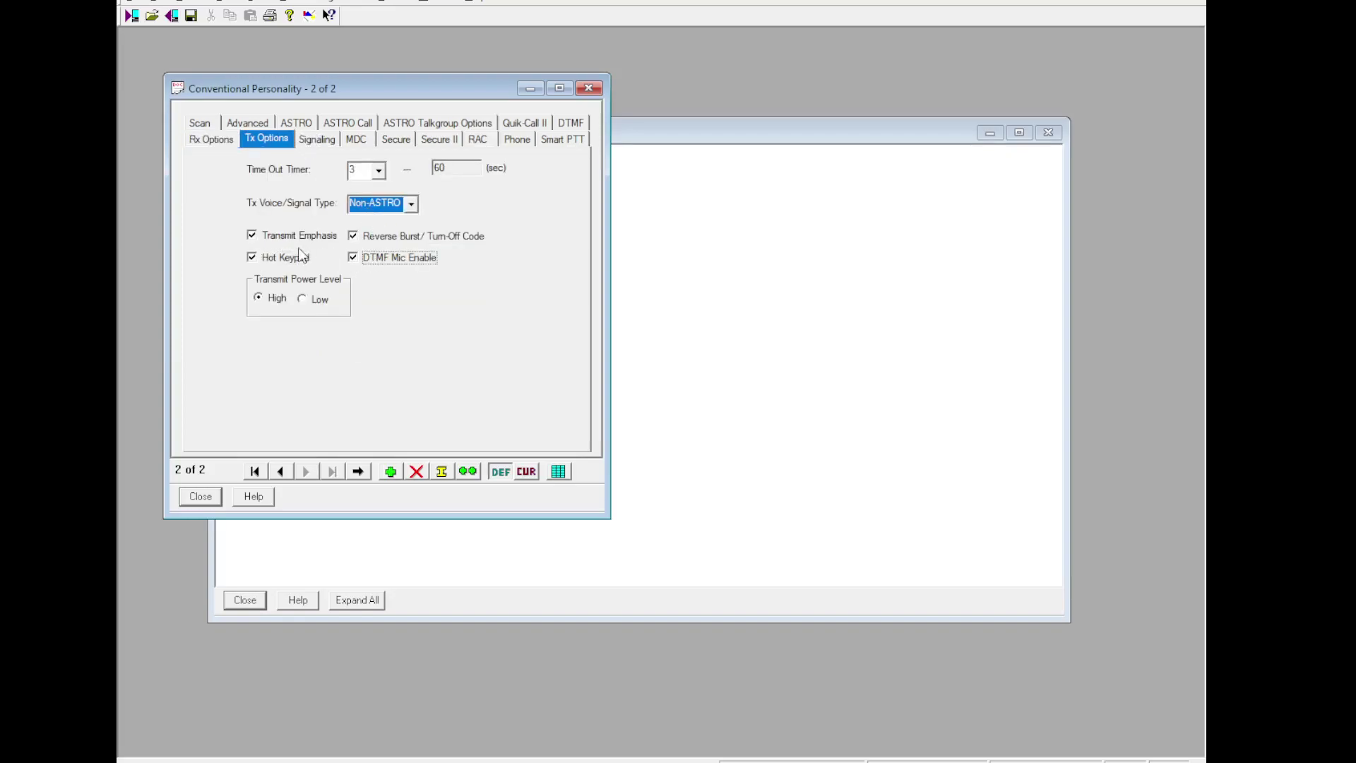
Step: Set the signaling type to MDC with PTT ID turned on
{"action": "left_click", "coordinate": [317, 139]}
{"action": "key", "text": "Down"}
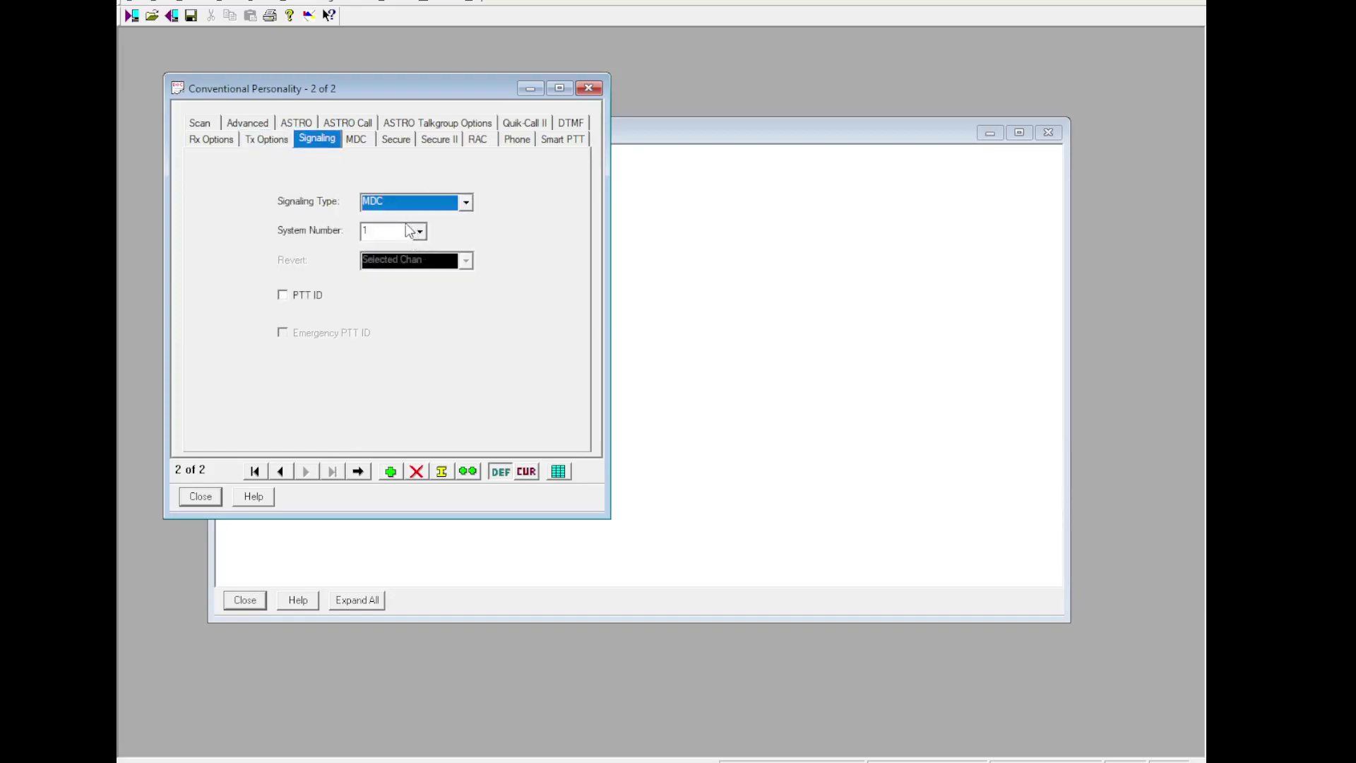
{"action": "left_click", "coordinate": [318, 295]}
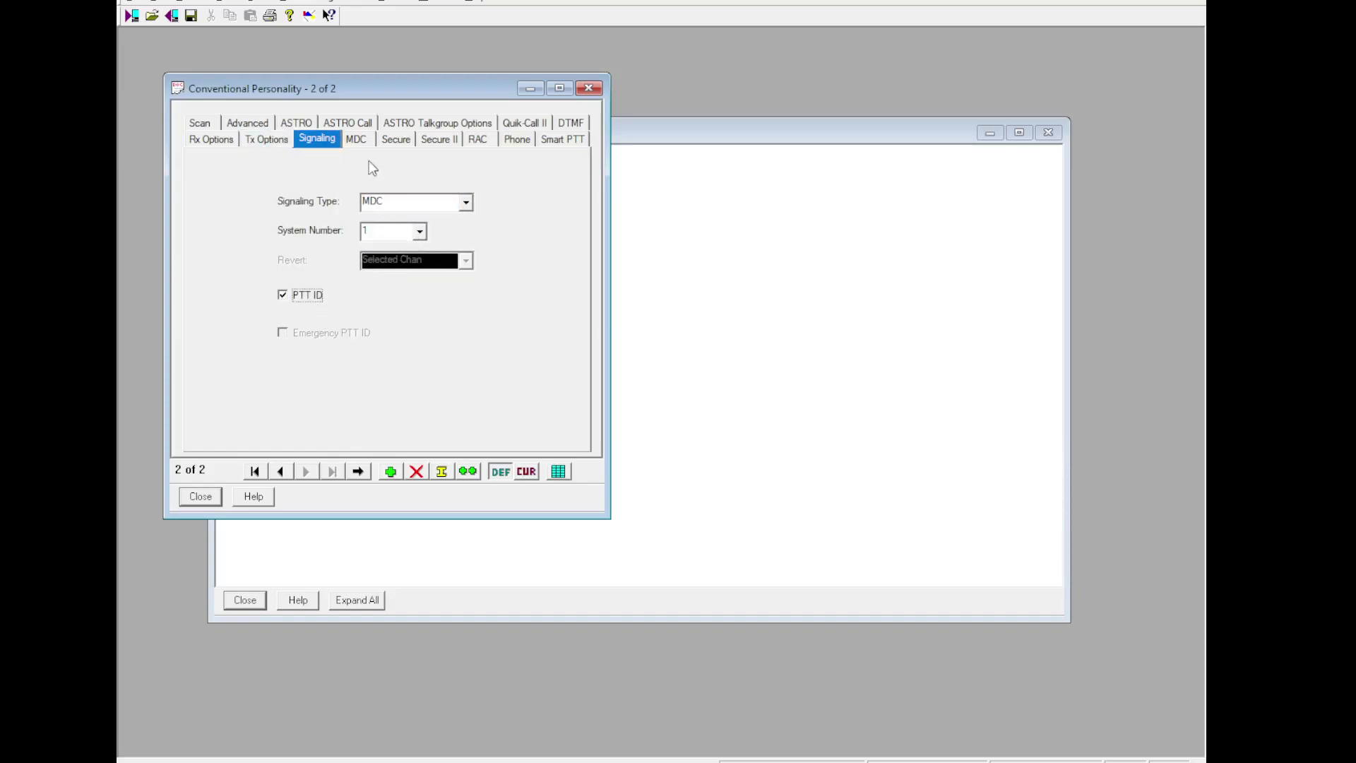
Step: Enable all MDC call options, from selective call and call alert to Tx Inhibit on Busy
{"action": "left_click", "coordinate": [357, 139]}
{"action": "left_click", "coordinate": [320, 189]}
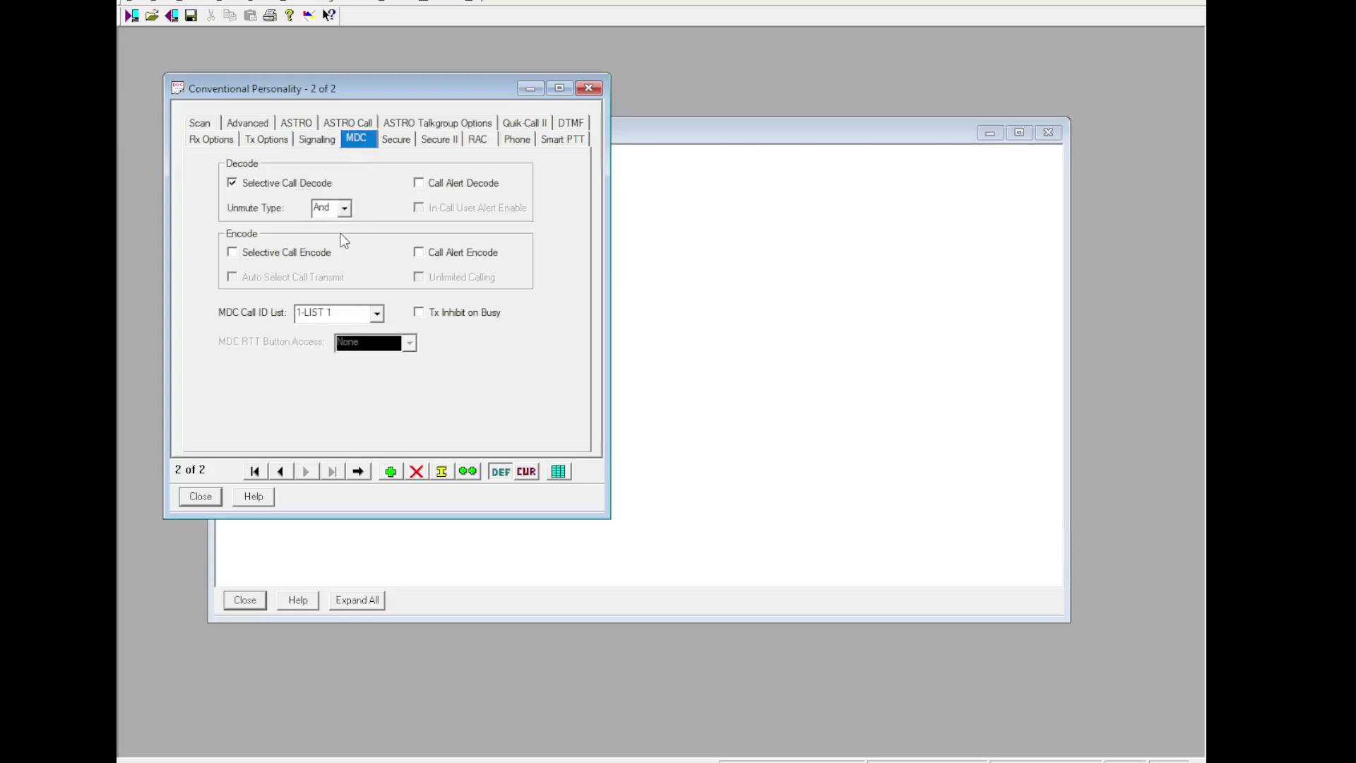
{"action": "left_click", "coordinate": [451, 183]}
{"action": "left_click", "coordinate": [463, 207]}
{"action": "left_click", "coordinate": [455, 253]}
{"action": "left_click", "coordinate": [286, 253]}
{"action": "left_click", "coordinate": [305, 278]}
{"action": "left_click", "coordinate": [421, 279]}
{"action": "left_click", "coordinate": [418, 314]}
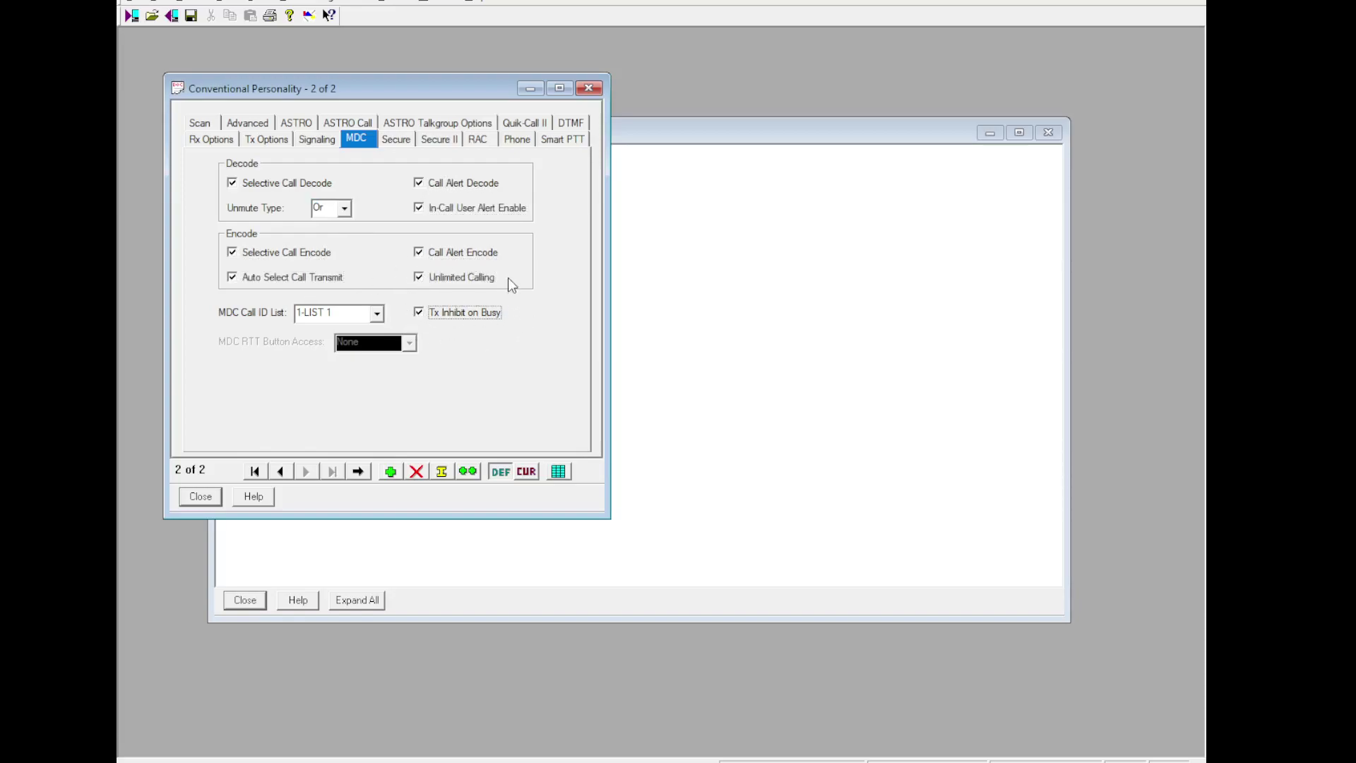
Step: Review the secure, repeater, phone, scan, advanced, ASTRO and DTMF tabs, then close
{"action": "left_click", "coordinate": [403, 146]}
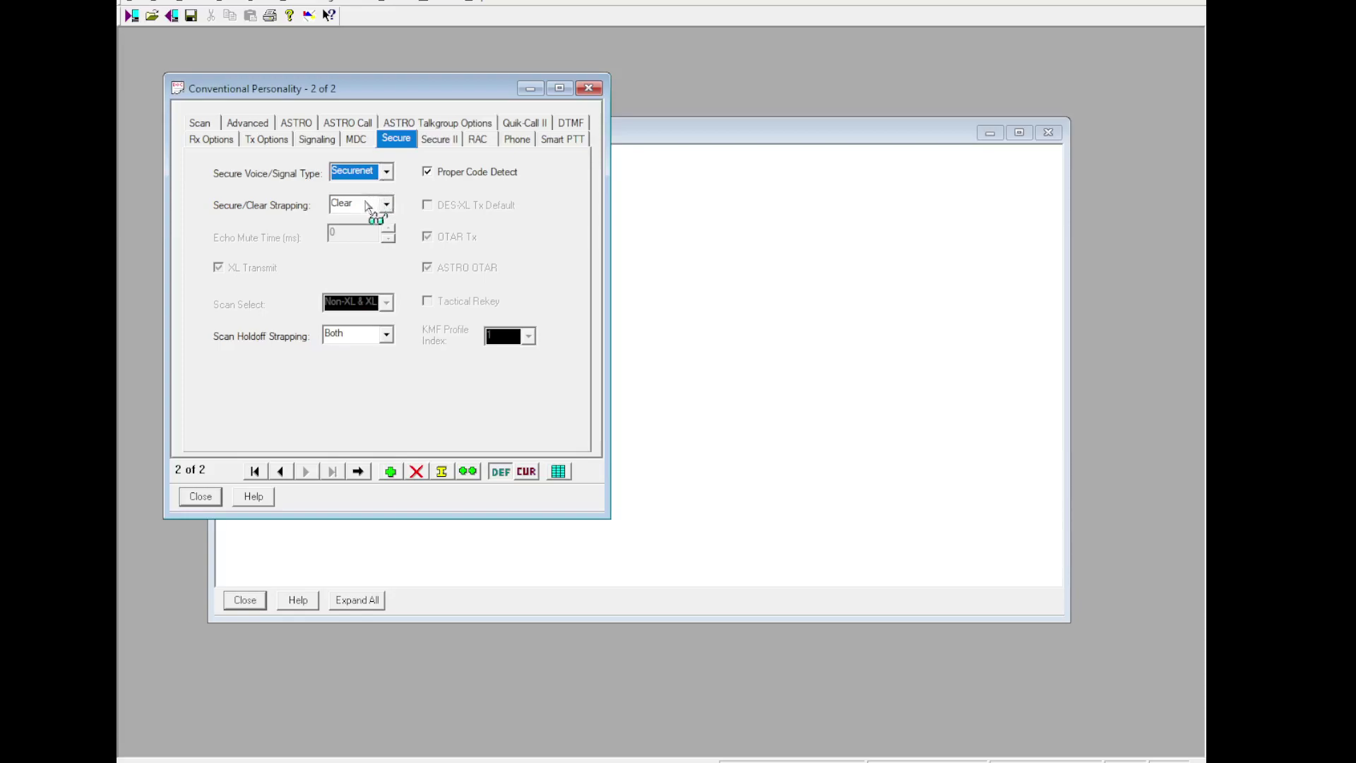
{"action": "left_click", "coordinate": [477, 139]}
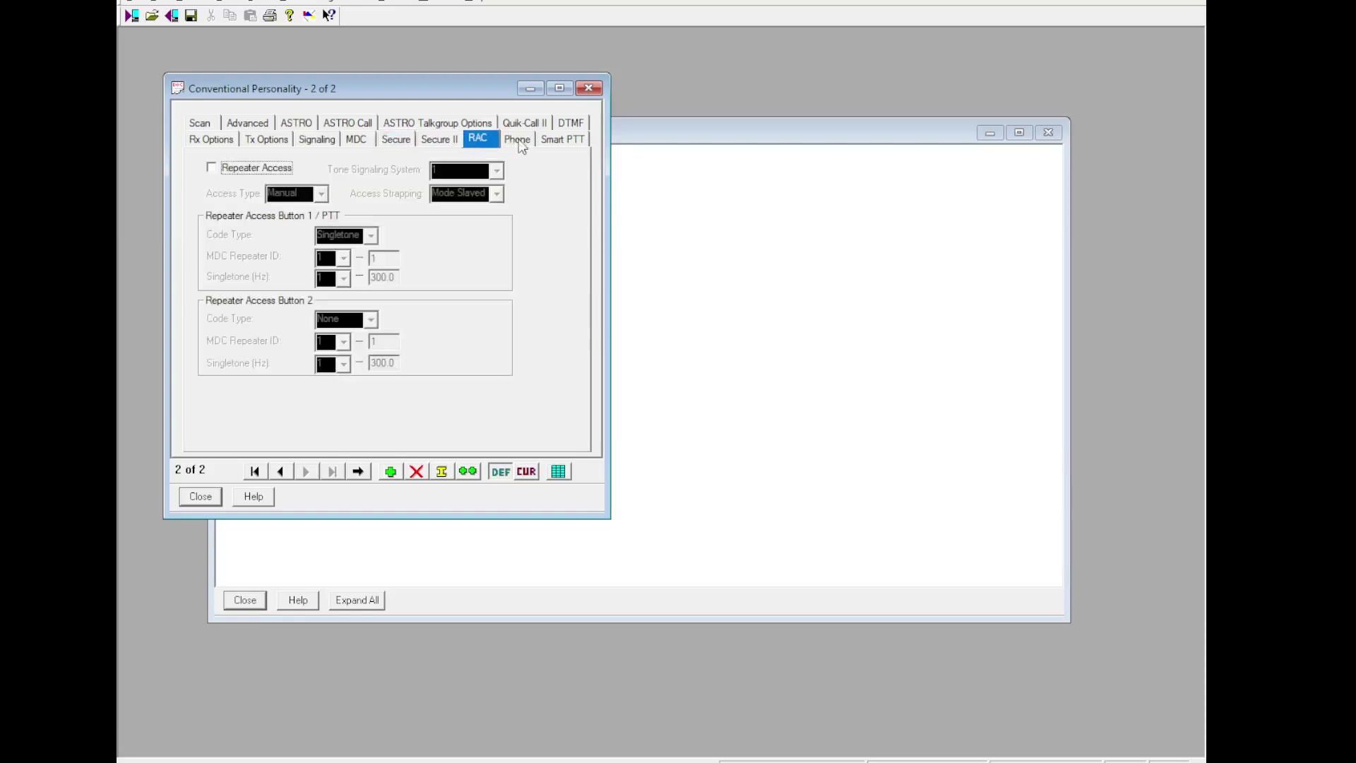
{"action": "left_click", "coordinate": [519, 139]}
{"action": "left_click", "coordinate": [559, 137]}
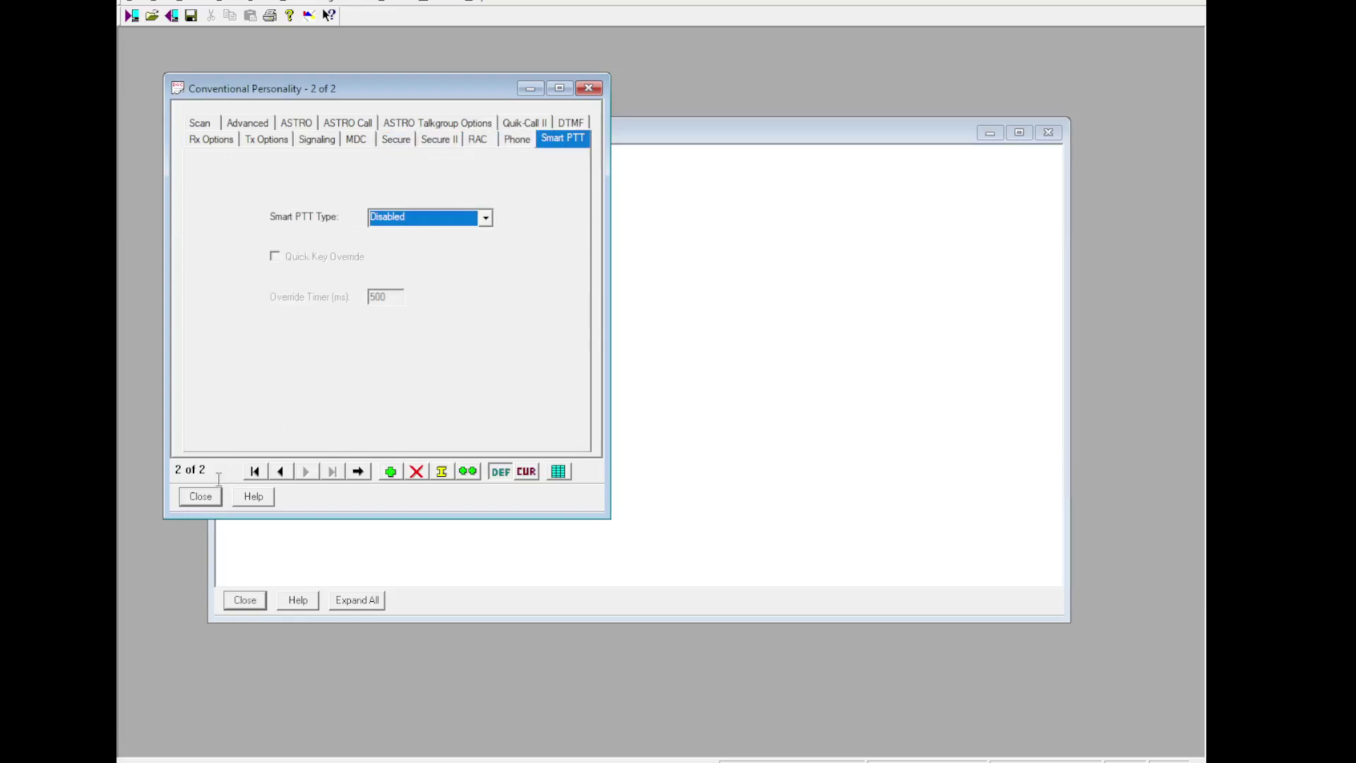
{"action": "left_click", "coordinate": [201, 123]}
{"action": "left_click", "coordinate": [247, 139]}
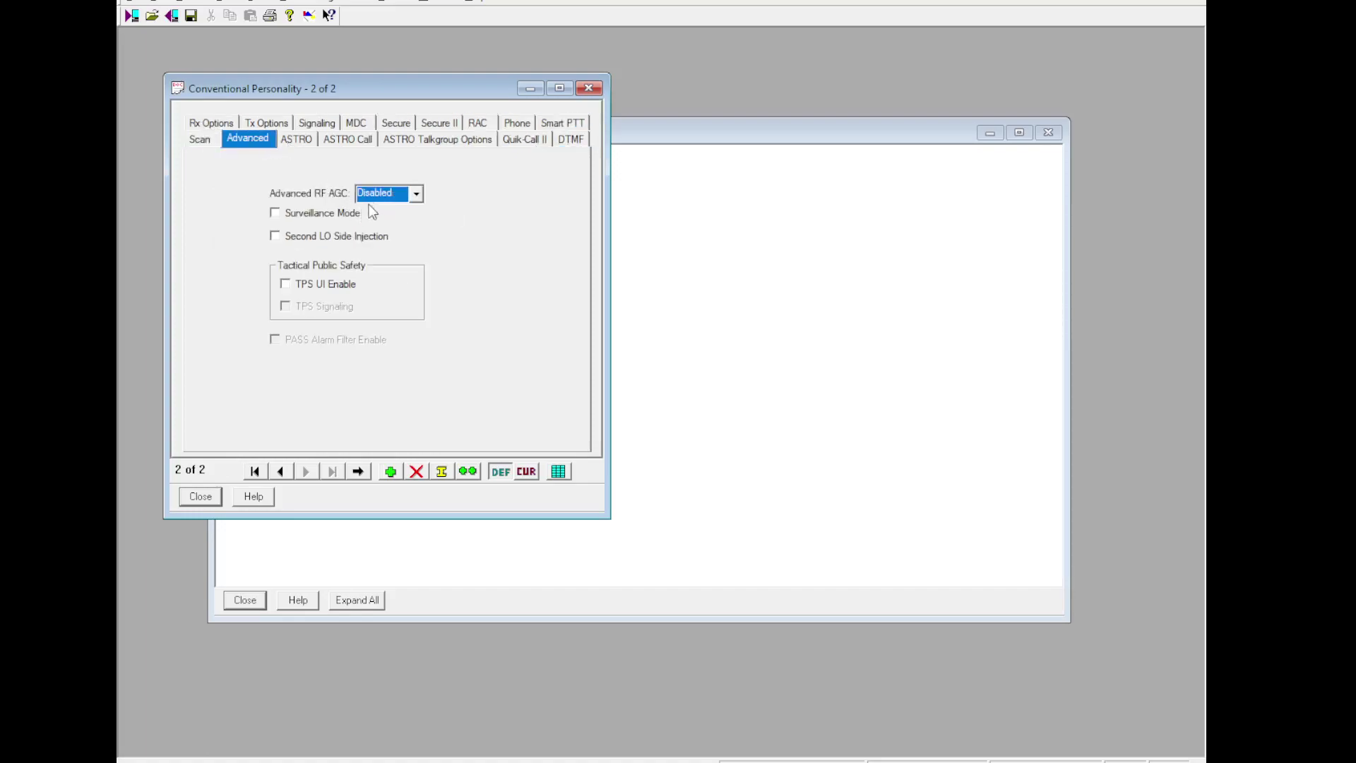
{"action": "left_click", "coordinate": [293, 144]}
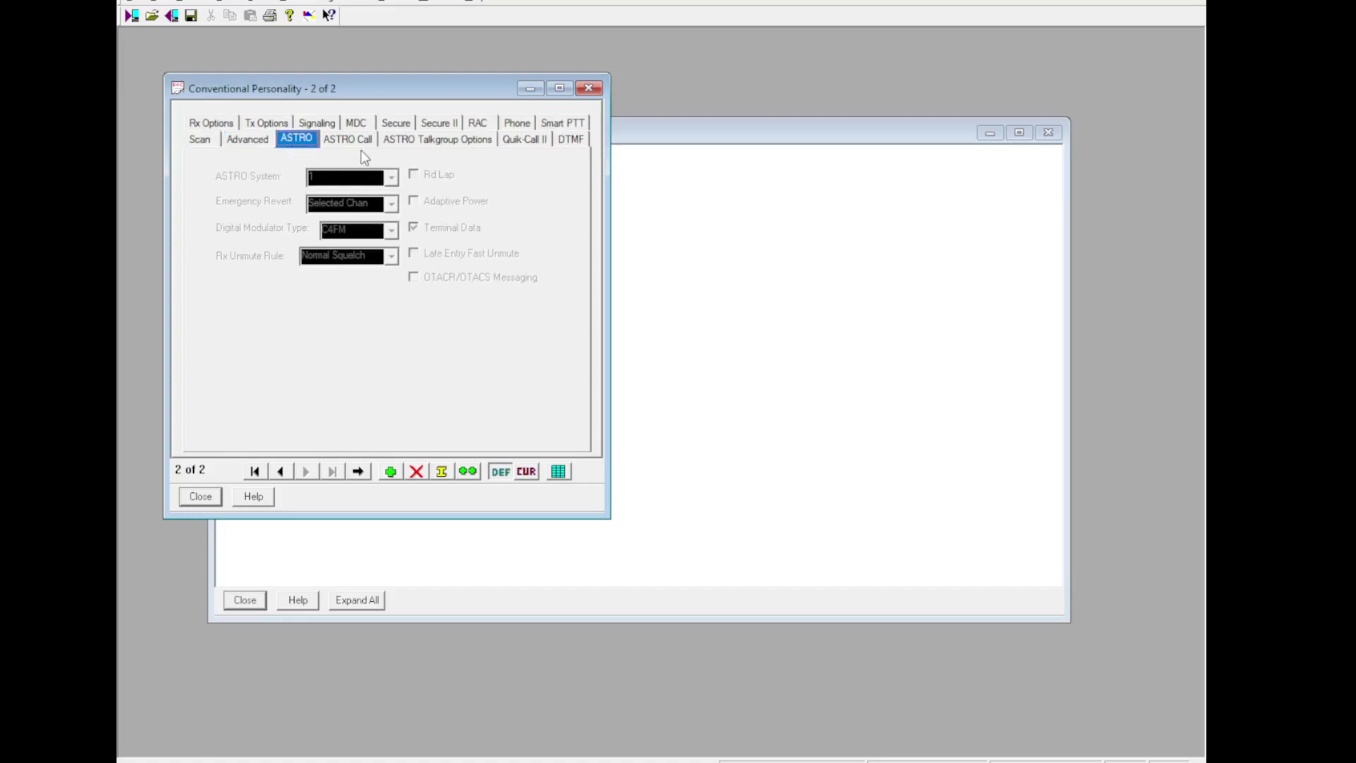
{"action": "left_click", "coordinate": [403, 145]}
{"action": "left_click", "coordinate": [526, 145]}
{"action": "left_click", "coordinate": [568, 148]}
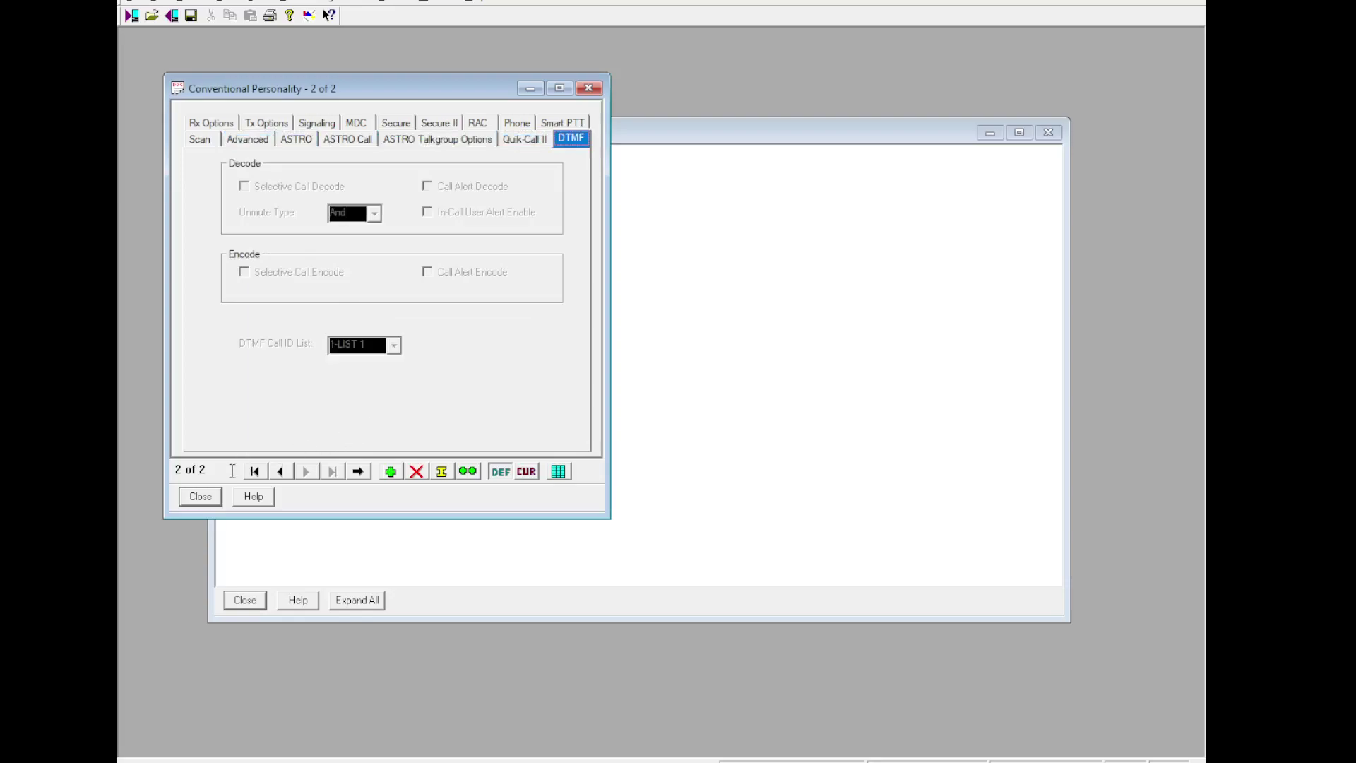
{"action": "left_click", "coordinate": [201, 496]}
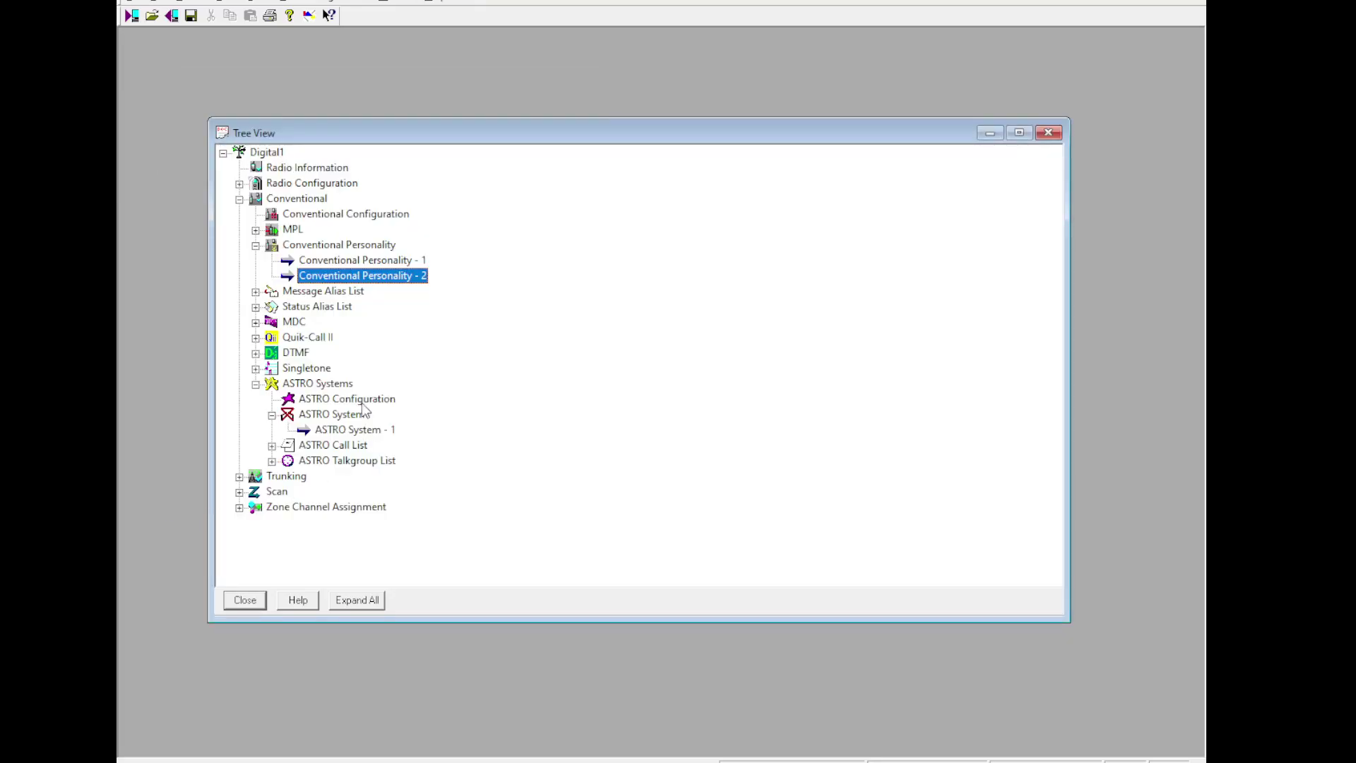
Step: Open MDC System 1, enter 100 and set the secondary ID to 71001
{"action": "double_click", "coordinate": [314, 385]}
{"action": "double_click", "coordinate": [295, 321]}
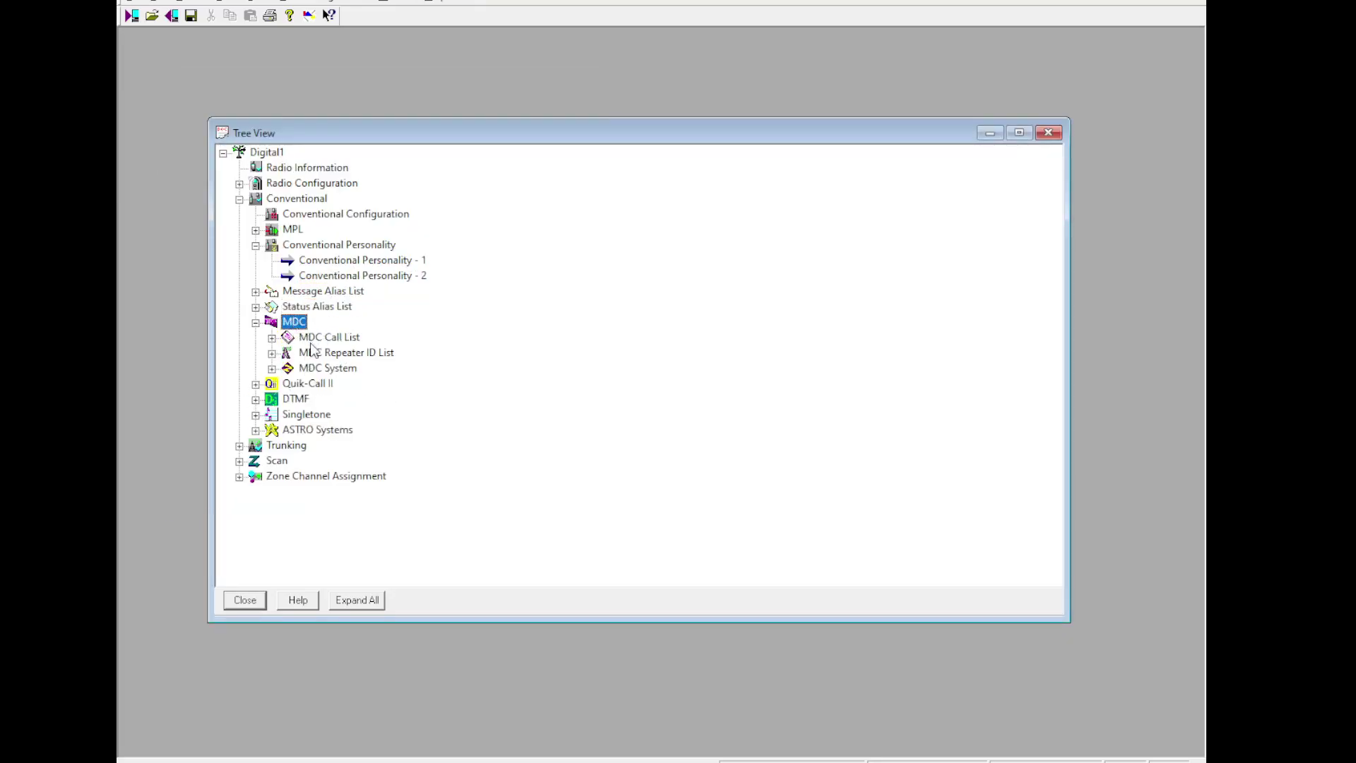
{"action": "double_click", "coordinate": [326, 337]}
{"action": "double_click", "coordinate": [327, 337]}
{"action": "double_click", "coordinate": [326, 367]}
{"action": "double_click", "coordinate": [338, 384]}
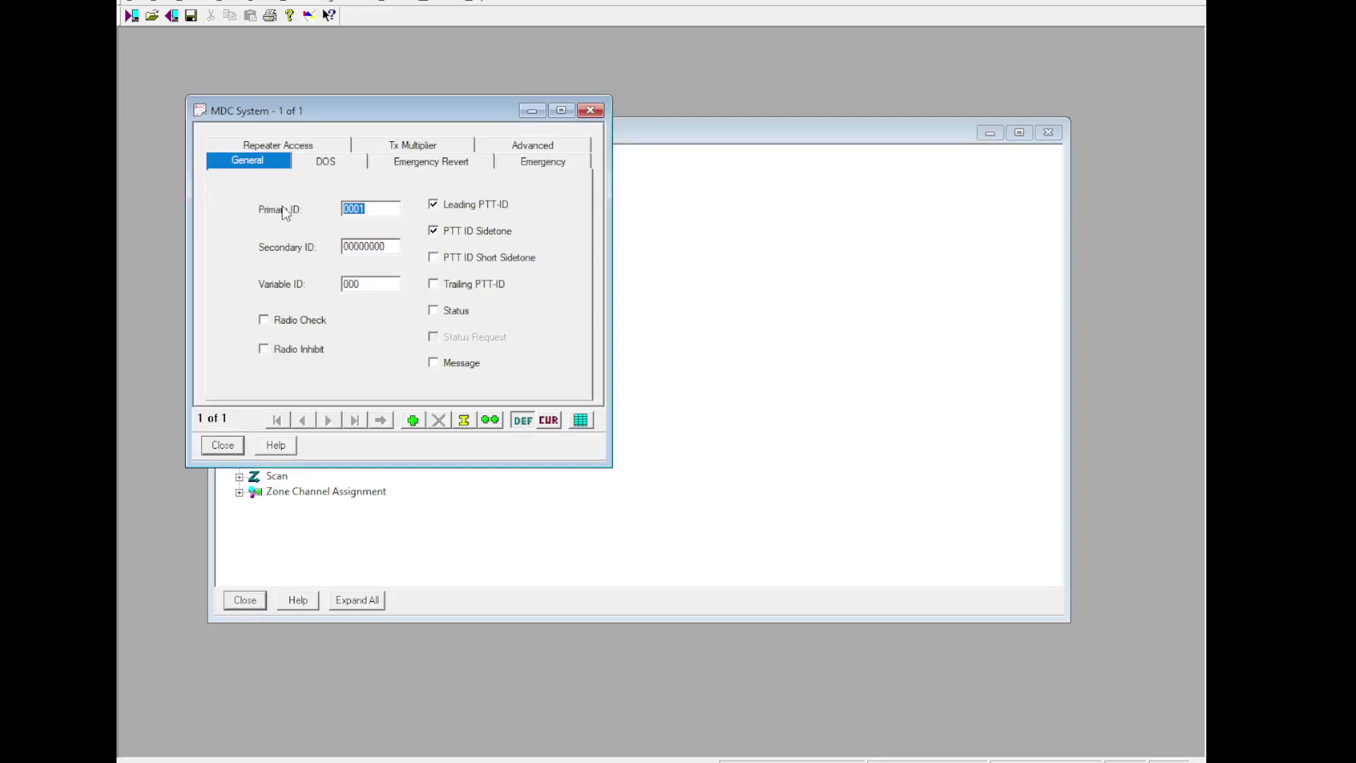
{"action": "type", "text": "100"}
{"action": "left_click_drag", "start_coordinate": [396, 245], "coordinate": [300, 241]}
{"action": "type", "text": "71001"}
Step: Enable radio check, PTT ID short sidetone, trailing PTT-ID, status, status request and message
{"action": "left_click", "coordinate": [326, 322]}
{"action": "left_click", "coordinate": [489, 258]}
{"action": "left_click", "coordinate": [494, 285]}
{"action": "left_click", "coordinate": [456, 311]}
{"action": "left_click", "coordinate": [473, 336]}
{"action": "left_click", "coordinate": [464, 363]}
Step: Choose preamble during pretime on the Advanced tab, review other tabs, and close MDC System 1
{"action": "left_click", "coordinate": [358, 166]}
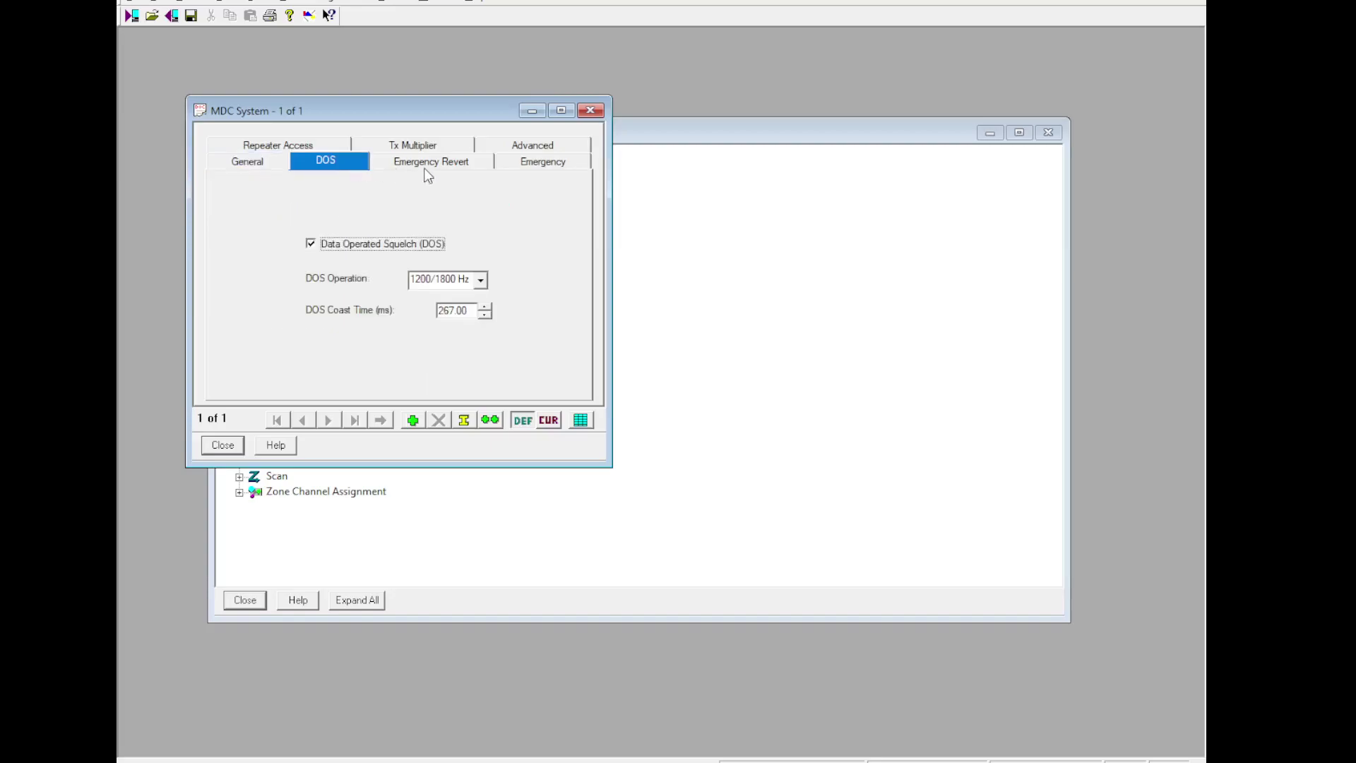
{"action": "left_click", "coordinate": [538, 169]}
{"action": "left_click", "coordinate": [528, 146]}
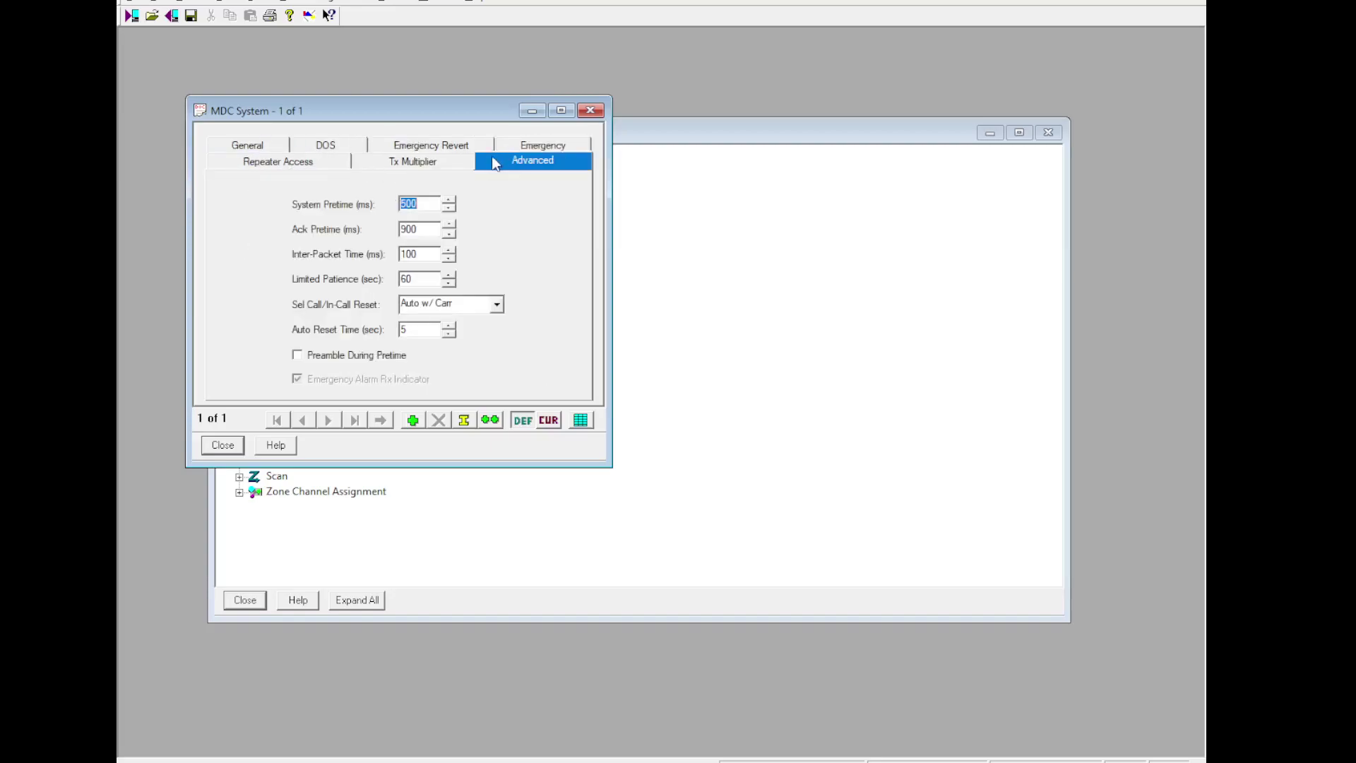
{"action": "left_click", "coordinate": [368, 355]}
{"action": "left_click", "coordinate": [418, 168]}
{"action": "left_click", "coordinate": [330, 164]}
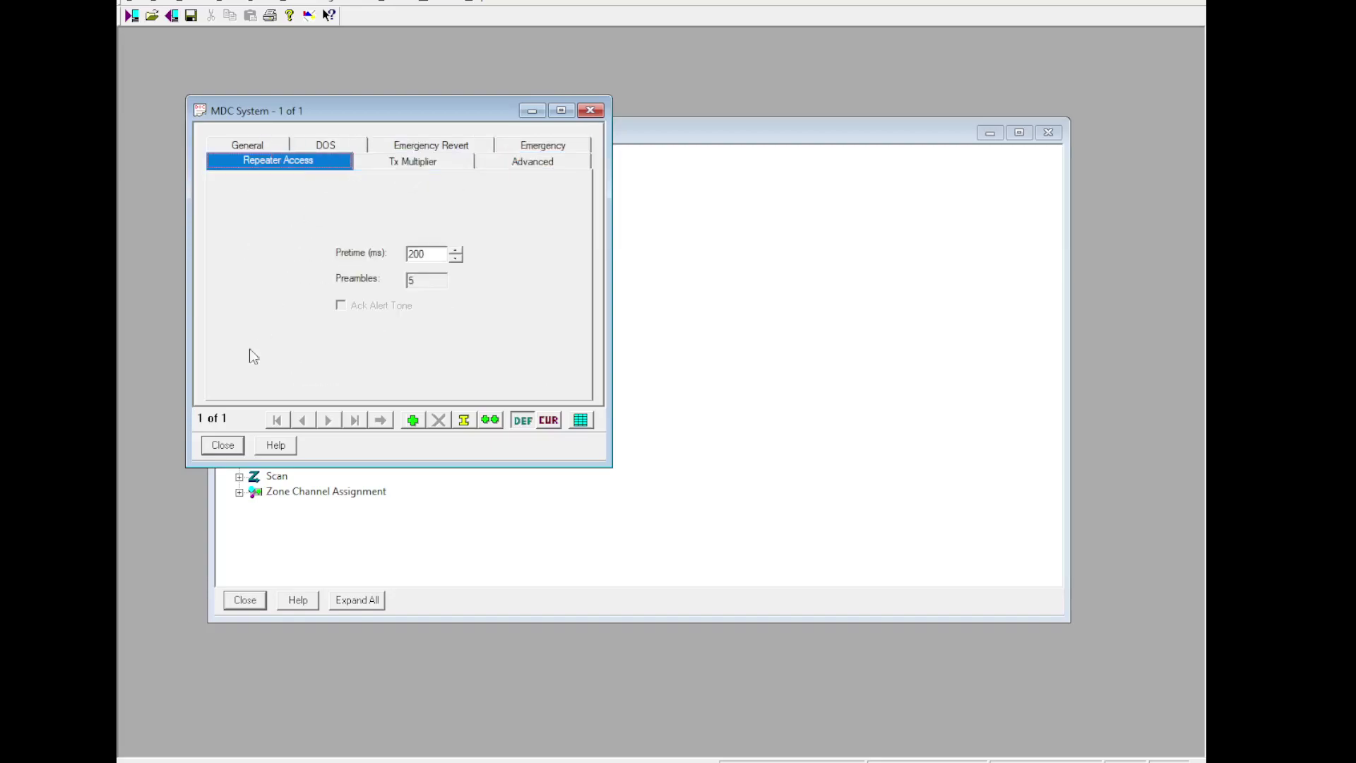
{"action": "left_click", "coordinate": [221, 446]}
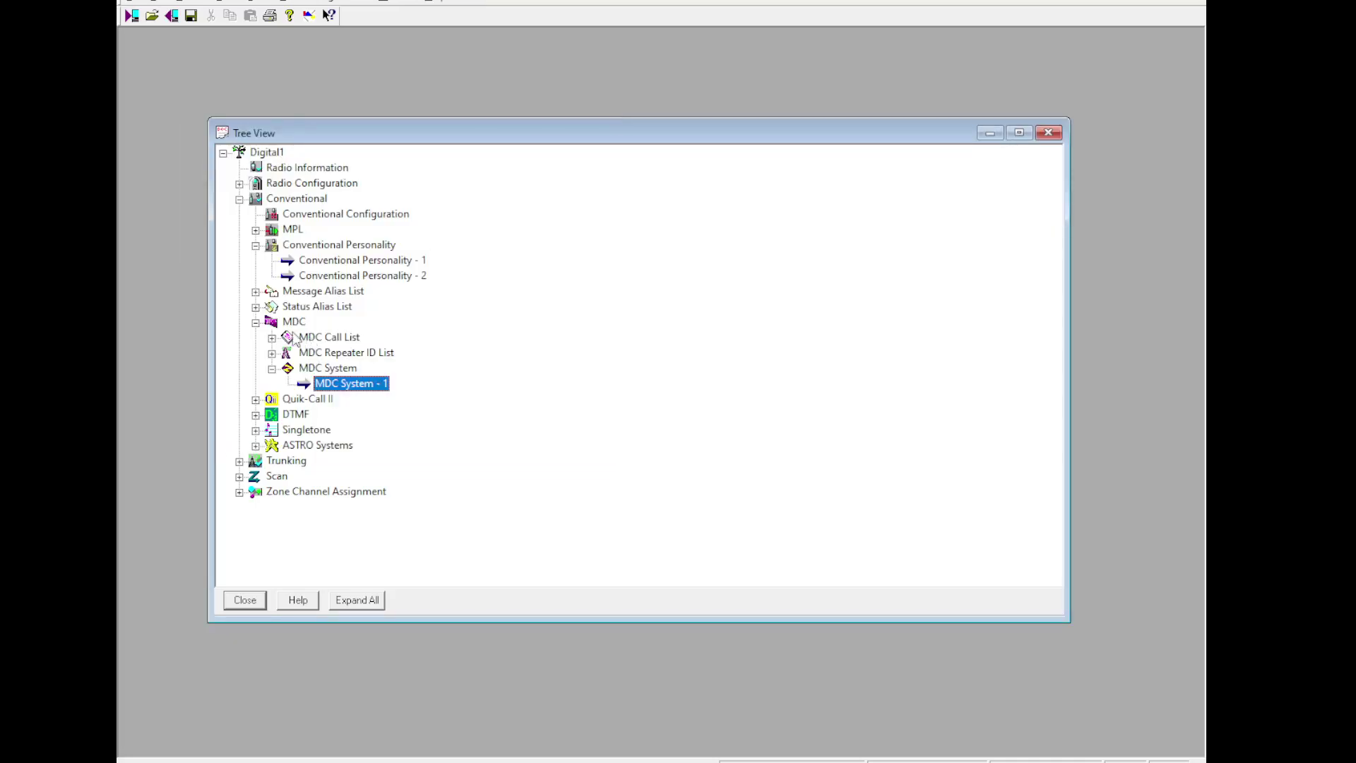
{"action": "left_click", "coordinate": [239, 198]}
Step: Open Trunking Configuration and enable Alert Site Trunking on the SMARTZone tab
{"action": "left_click", "coordinate": [239, 214]}
{"action": "double_click", "coordinate": [325, 230]}
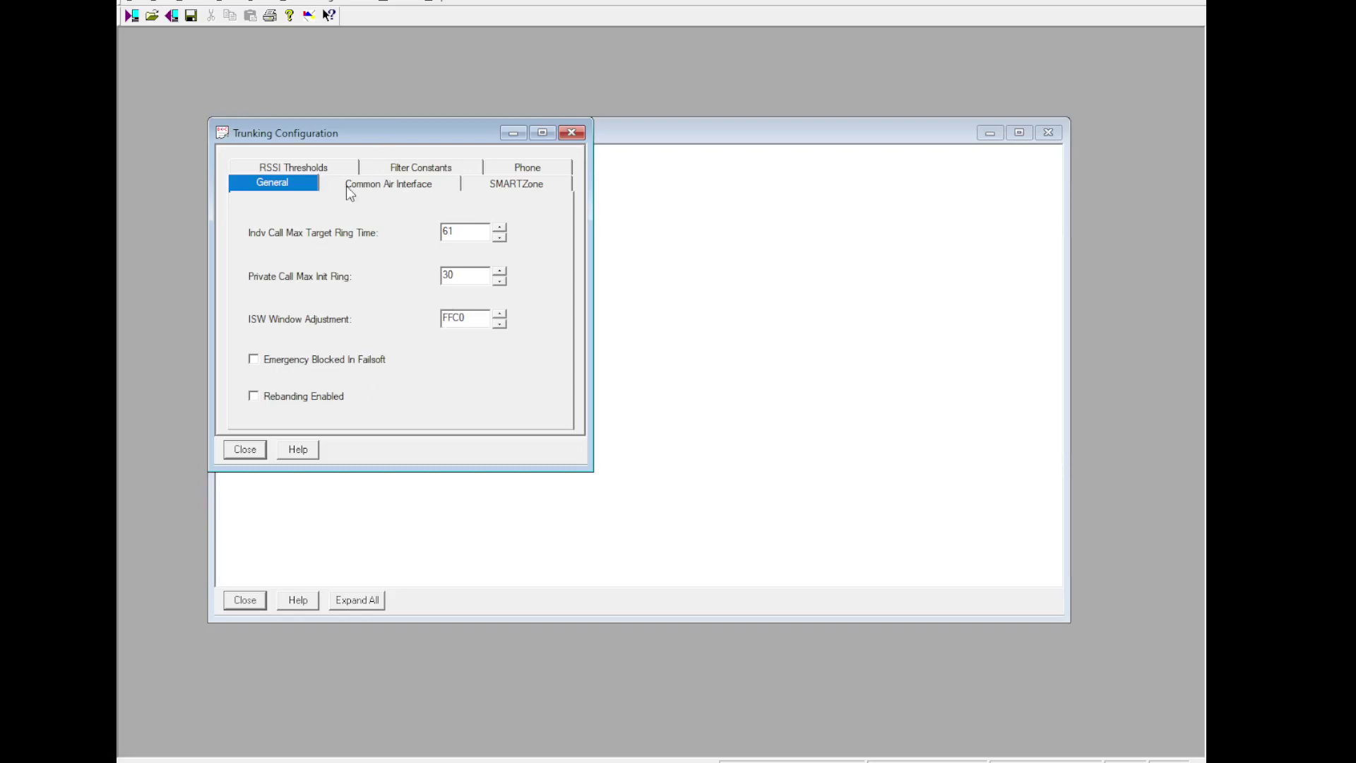
{"action": "left_click", "coordinate": [348, 184]}
{"action": "left_click", "coordinate": [488, 189]}
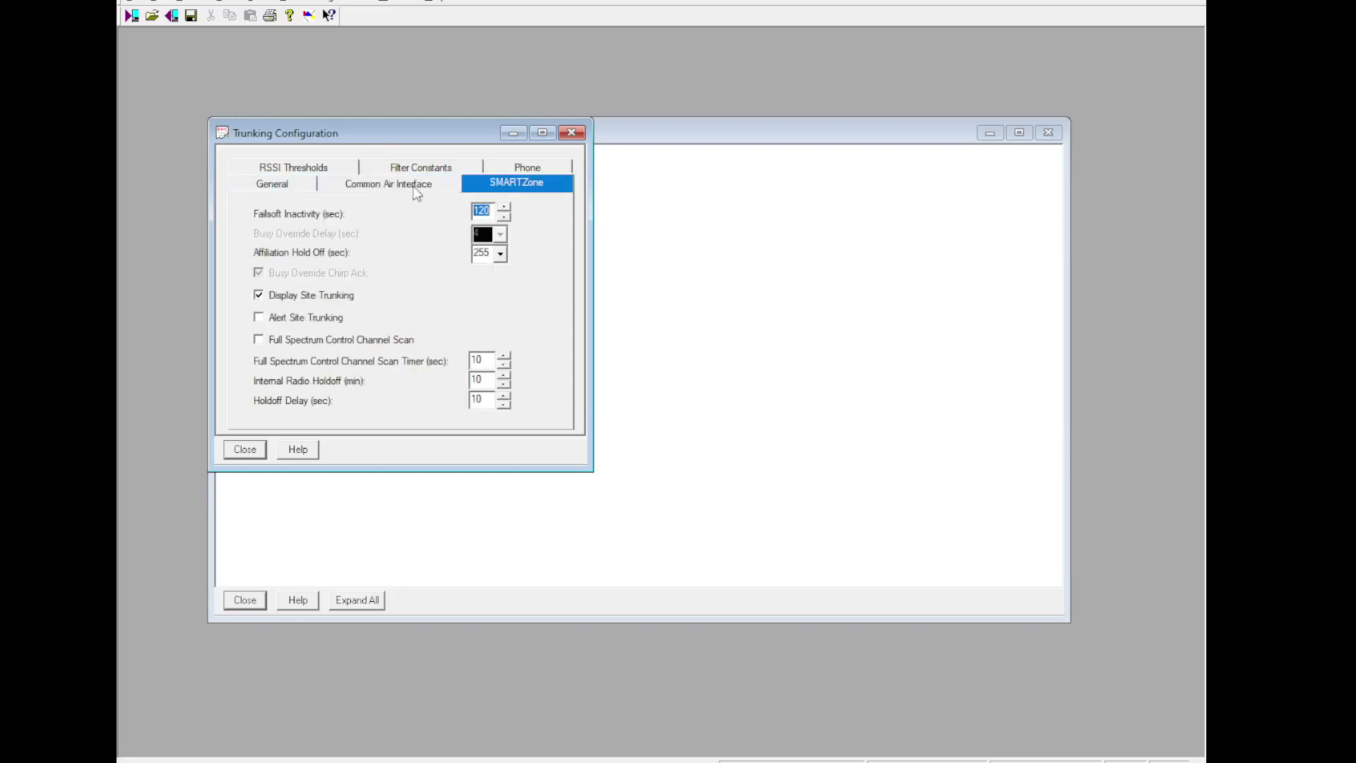
{"action": "left_click", "coordinate": [259, 318]}
Step: Review the RSSI threshold and common air interface tabs, then close Trunking Configuration
{"action": "left_click", "coordinate": [308, 173]}
{"action": "left_click", "coordinate": [472, 174]}
{"action": "key", "text": "ctrl+shift+Tab"}
{"action": "key", "text": "ctrl+shift+Tab"}
{"action": "key", "text": "ctrl+shift+Tab"}
{"action": "key", "text": "ctrl+shift+Tab"}
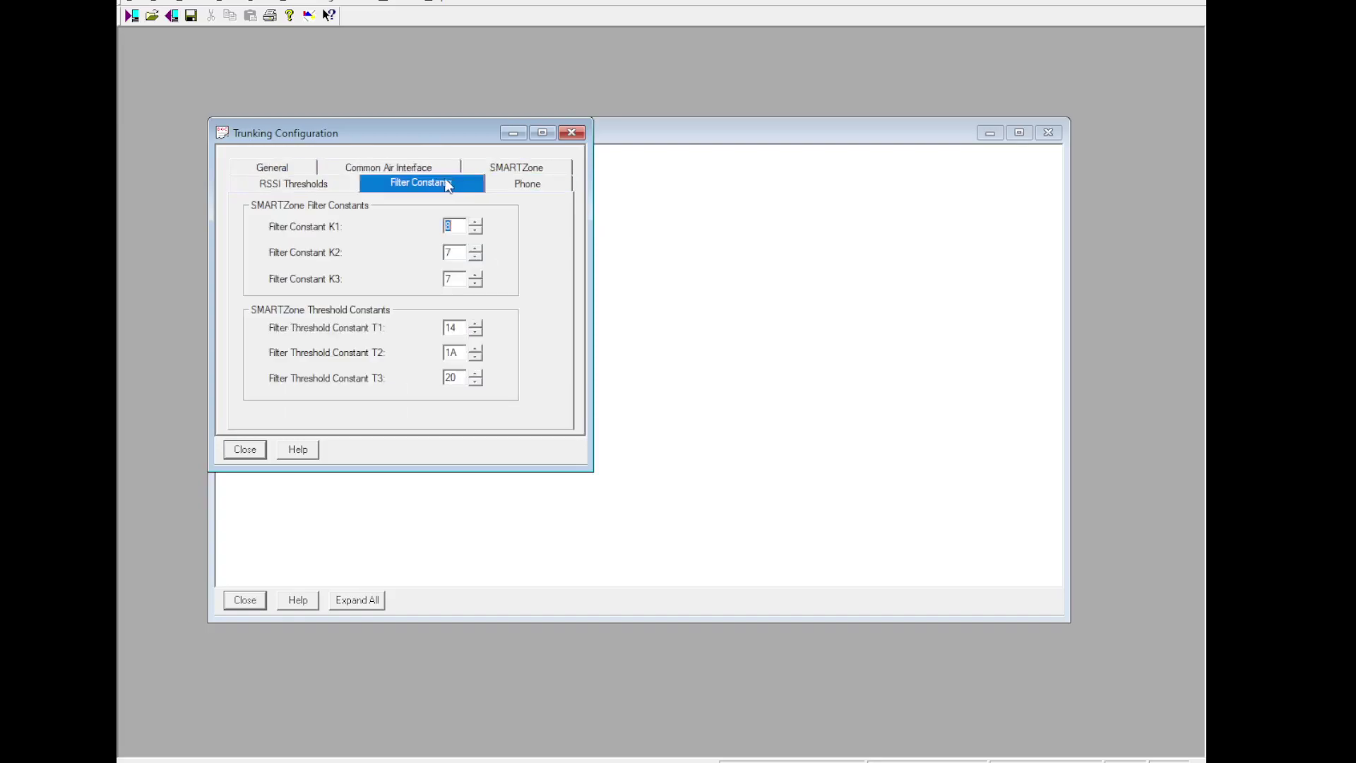
{"action": "left_click", "coordinate": [324, 185]}
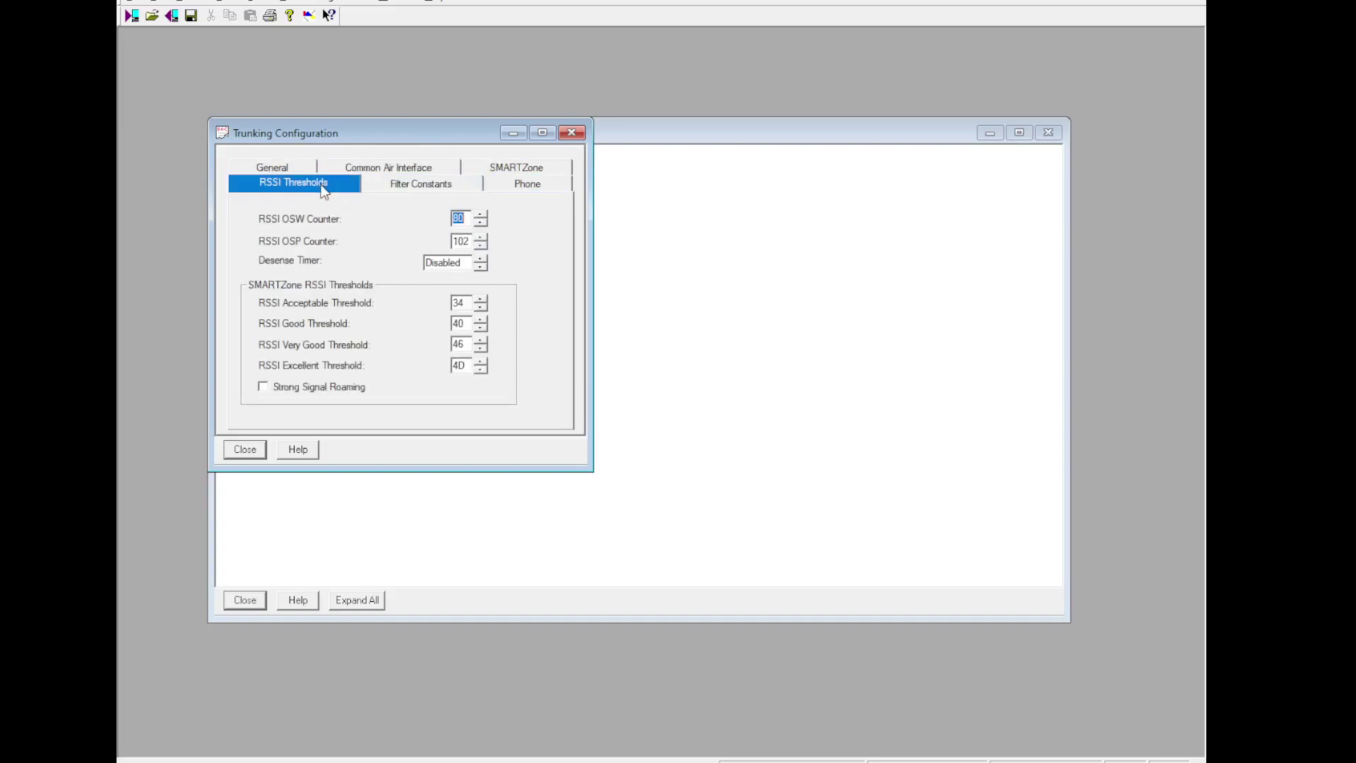
{"action": "left_click", "coordinate": [269, 164]}
{"action": "left_click", "coordinate": [247, 449]}
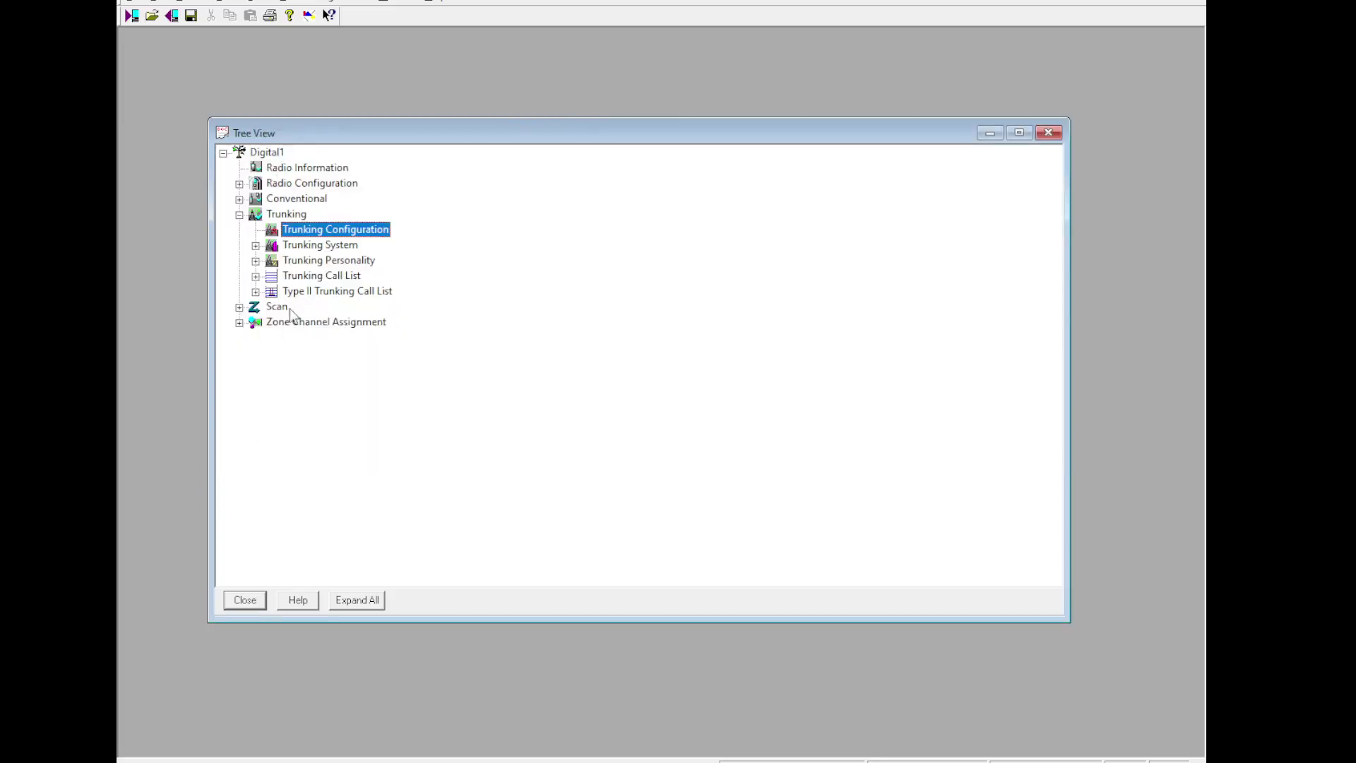
Step: Open Trunking System 1 and set its coverage type to SmartZone
{"action": "double_click", "coordinate": [320, 244]}
{"action": "double_click", "coordinate": [320, 261]}
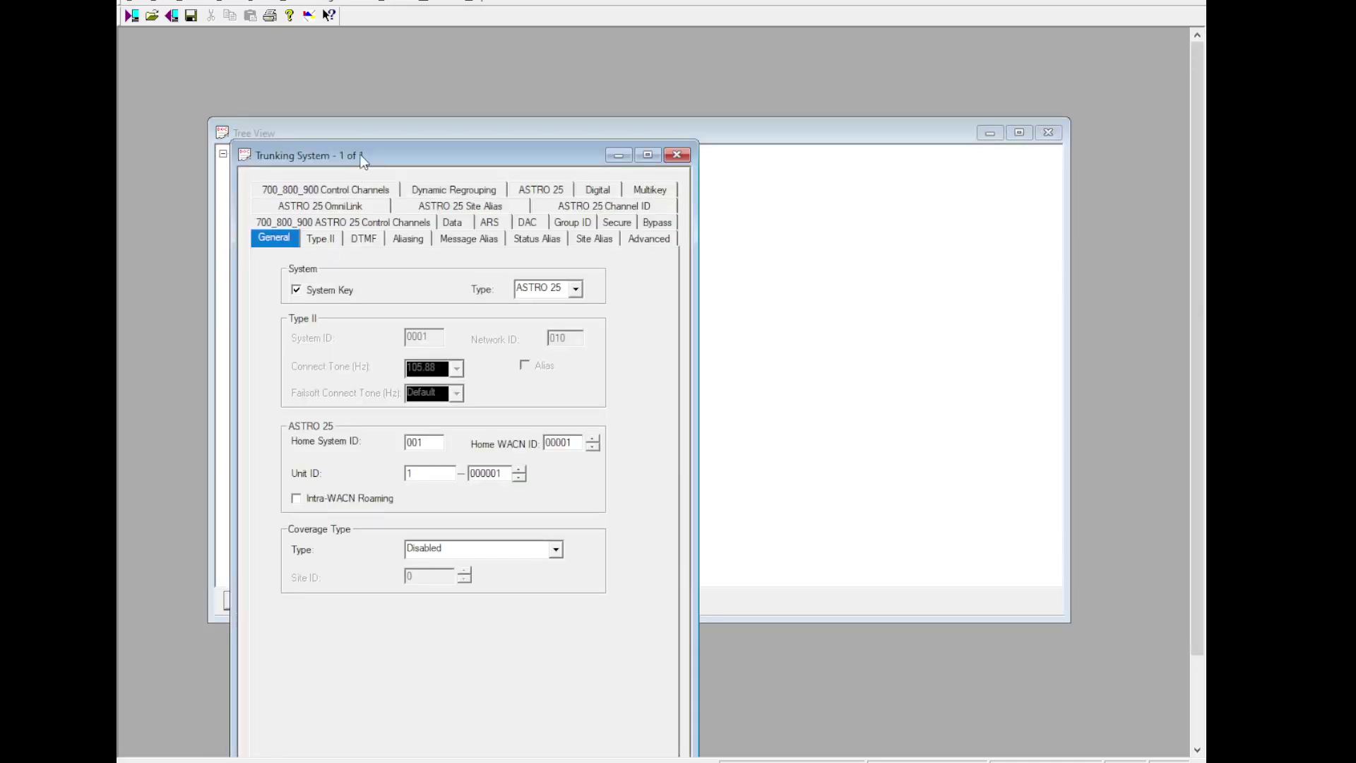
{"action": "left_click_drag", "start_coordinate": [361, 161], "coordinate": [421, 67]}
{"action": "left_click", "coordinate": [531, 464]}
{"action": "key", "text": "Down"}
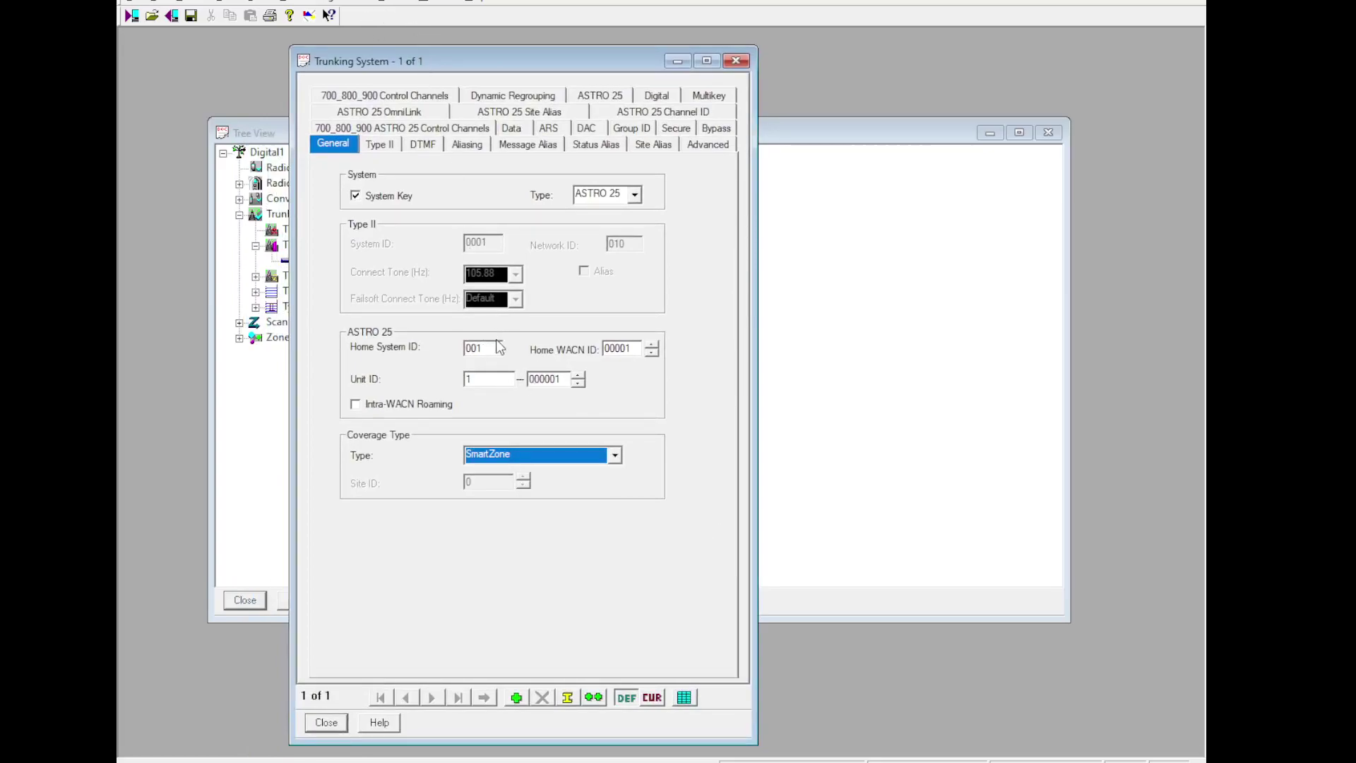
Step: Enter Home System ID 138, Home WACN ID DEE00 and unit ID 710
{"action": "left_click_drag", "start_coordinate": [498, 347], "coordinate": [394, 355]}
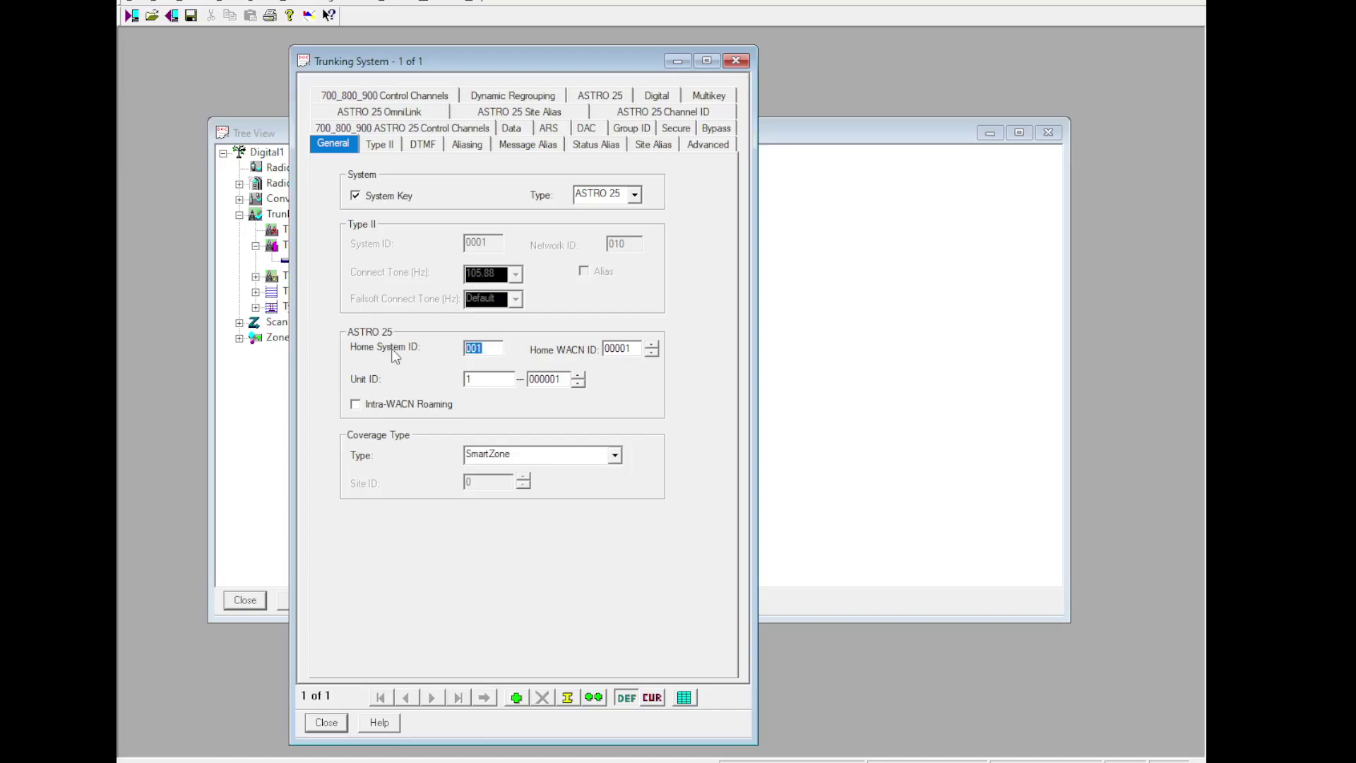
{"action": "type", "text": "138"}
{"action": "key", "text": "Tab"}
{"action": "type", "text": "DEE00"}
{"action": "key", "text": "Tab"}
{"action": "key", "text": "Tab"}
{"action": "type", "text": "710"}
{"action": "left_click", "coordinate": [490, 346]}
Step: Turn on site aliasing on the Aliasing tab
{"action": "left_click", "coordinate": [422, 145]}
{"action": "left_click", "coordinate": [469, 145]}
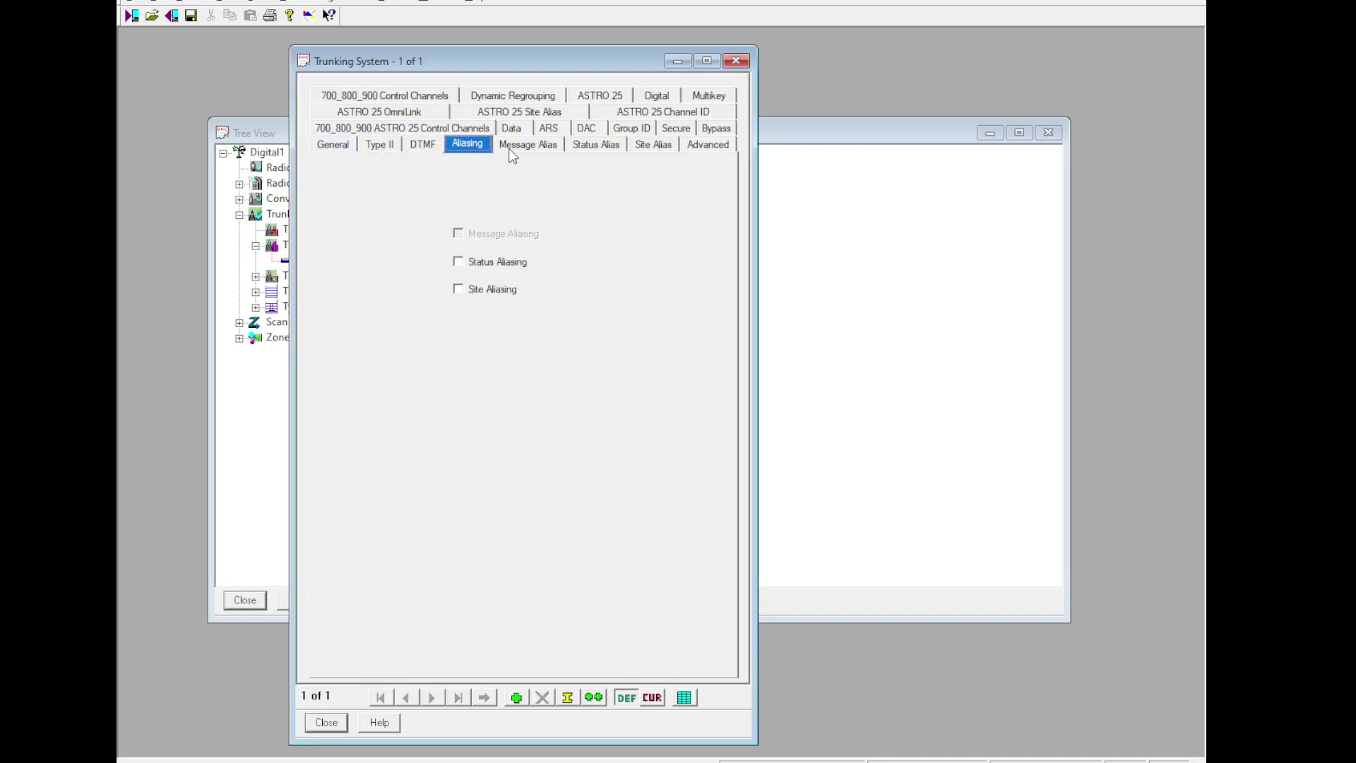
{"action": "left_click", "coordinate": [503, 290]}
Step: Add three status aliases named AVAIL, BUSY and DND
{"action": "left_click", "coordinate": [509, 146]}
{"action": "left_click", "coordinate": [587, 147]}
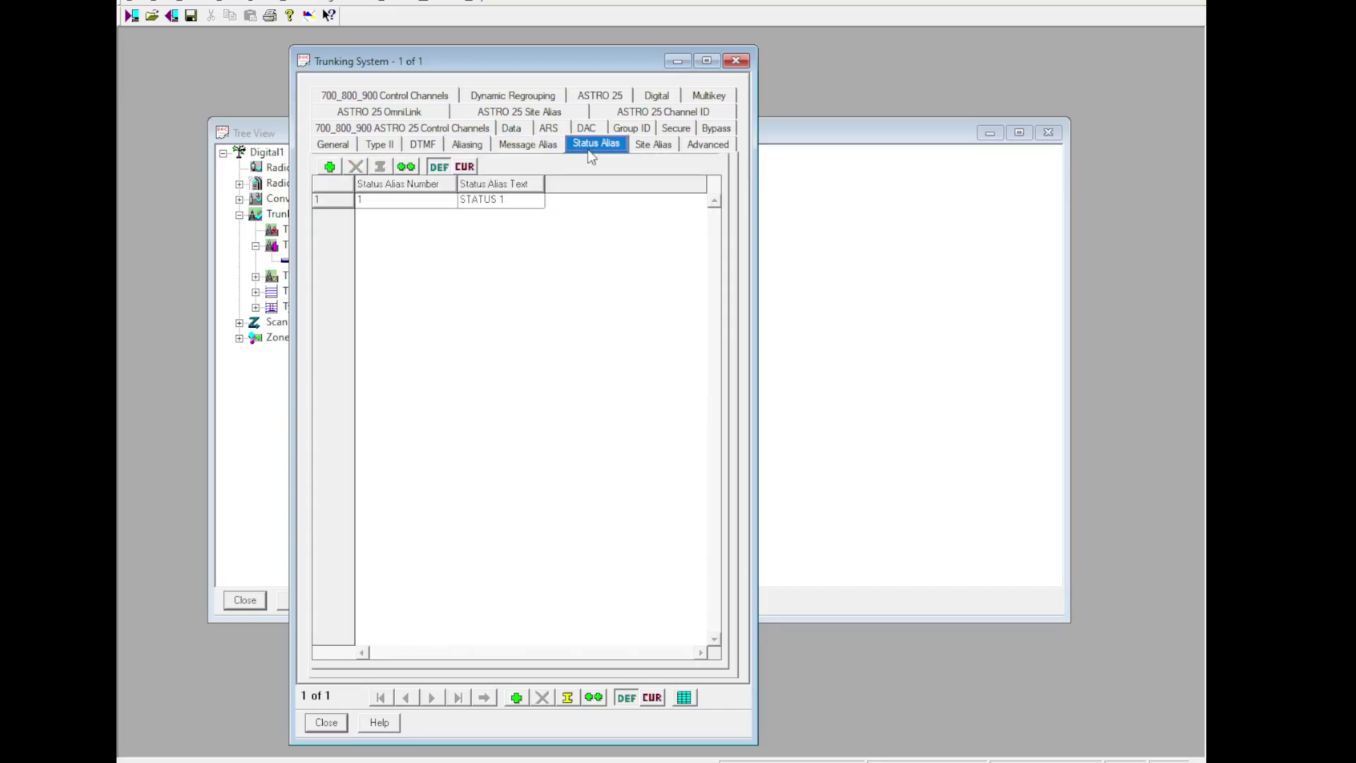
{"action": "left_click", "coordinate": [329, 166]}
{"action": "left_click", "coordinate": [329, 166]}
{"action": "left_click", "coordinate": [499, 200]}
{"action": "type", "text": "AVAI"}
{"action": "left_click", "coordinate": [512, 213]}
{"action": "type", "text": "BUS"}
{"action": "left_click", "coordinate": [494, 233]}
{"action": "type", "text": "DND"}
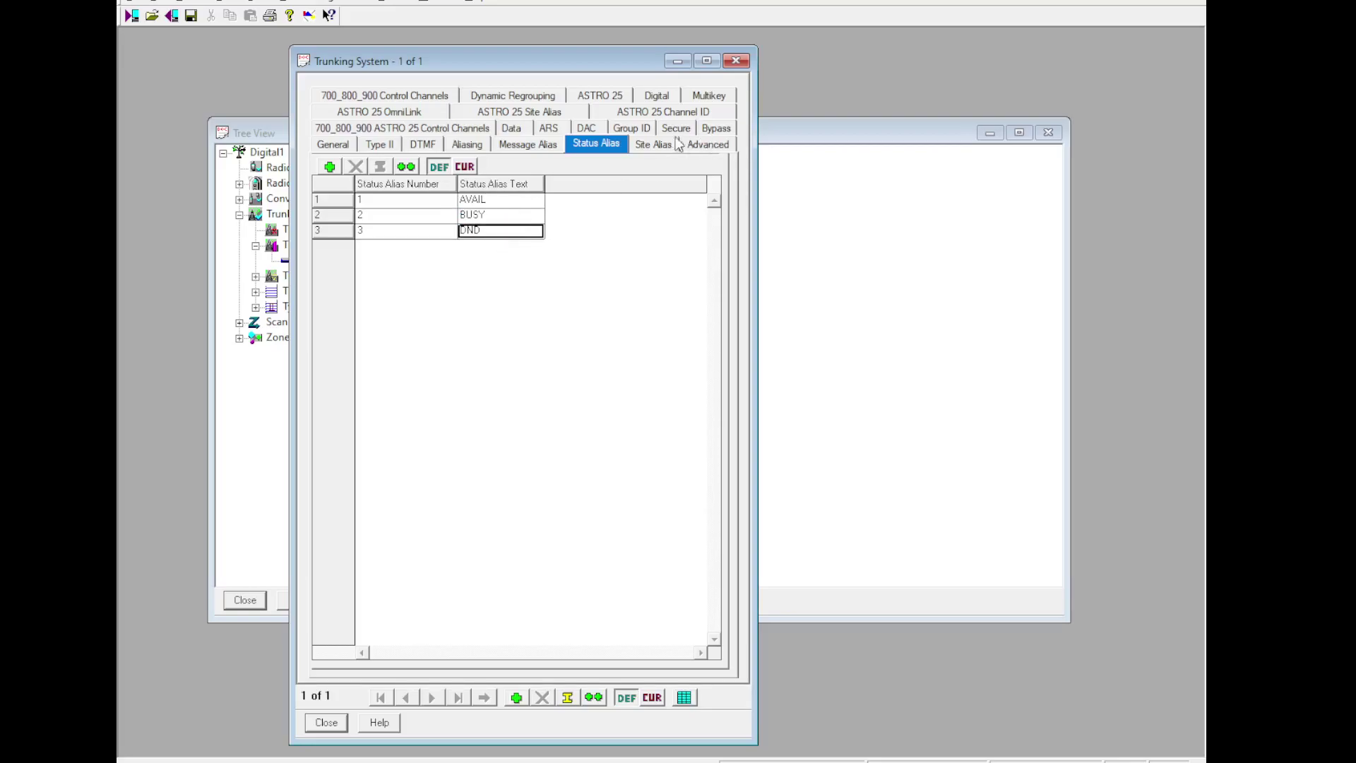
Step: Enable Non-Adjacent Site Search on the Advanced tab
{"action": "left_click", "coordinate": [654, 144]}
{"action": "left_click", "coordinate": [701, 145]}
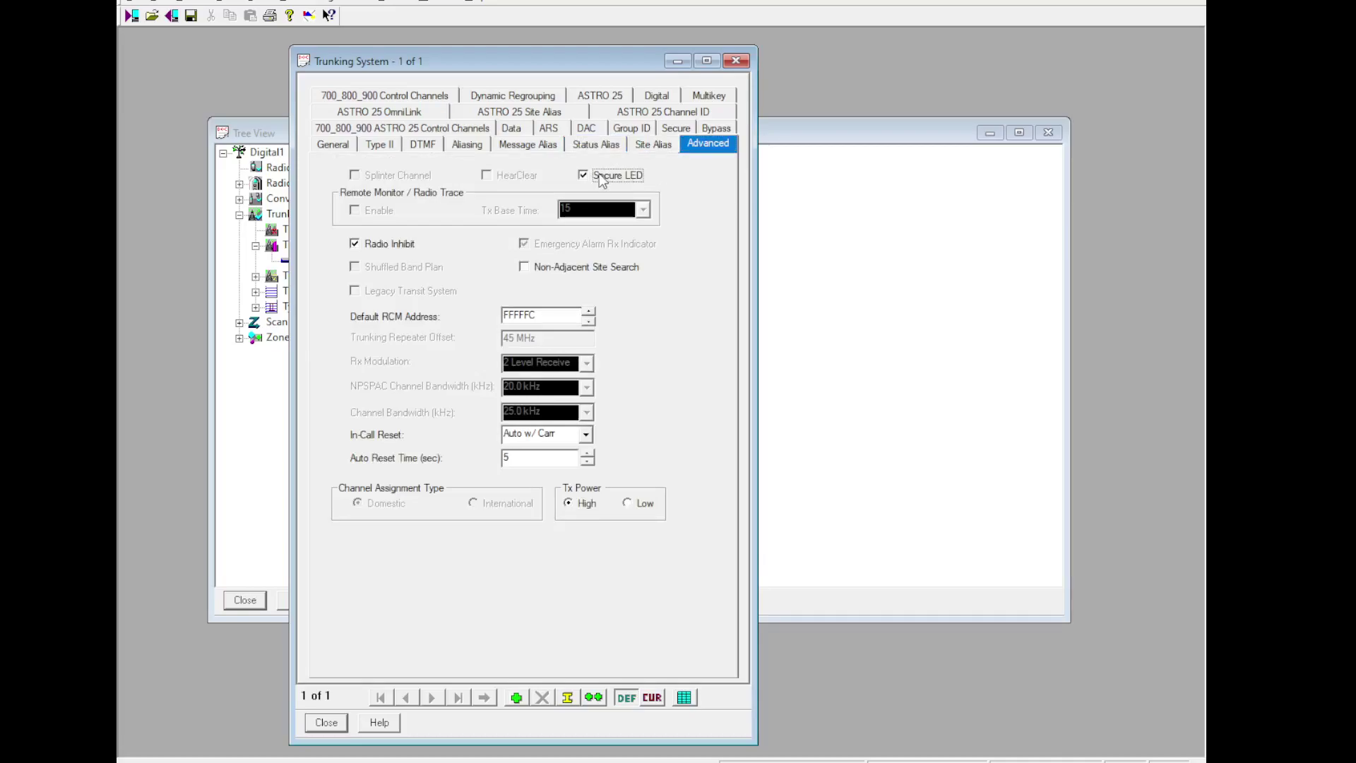
{"action": "left_click", "coordinate": [550, 268]}
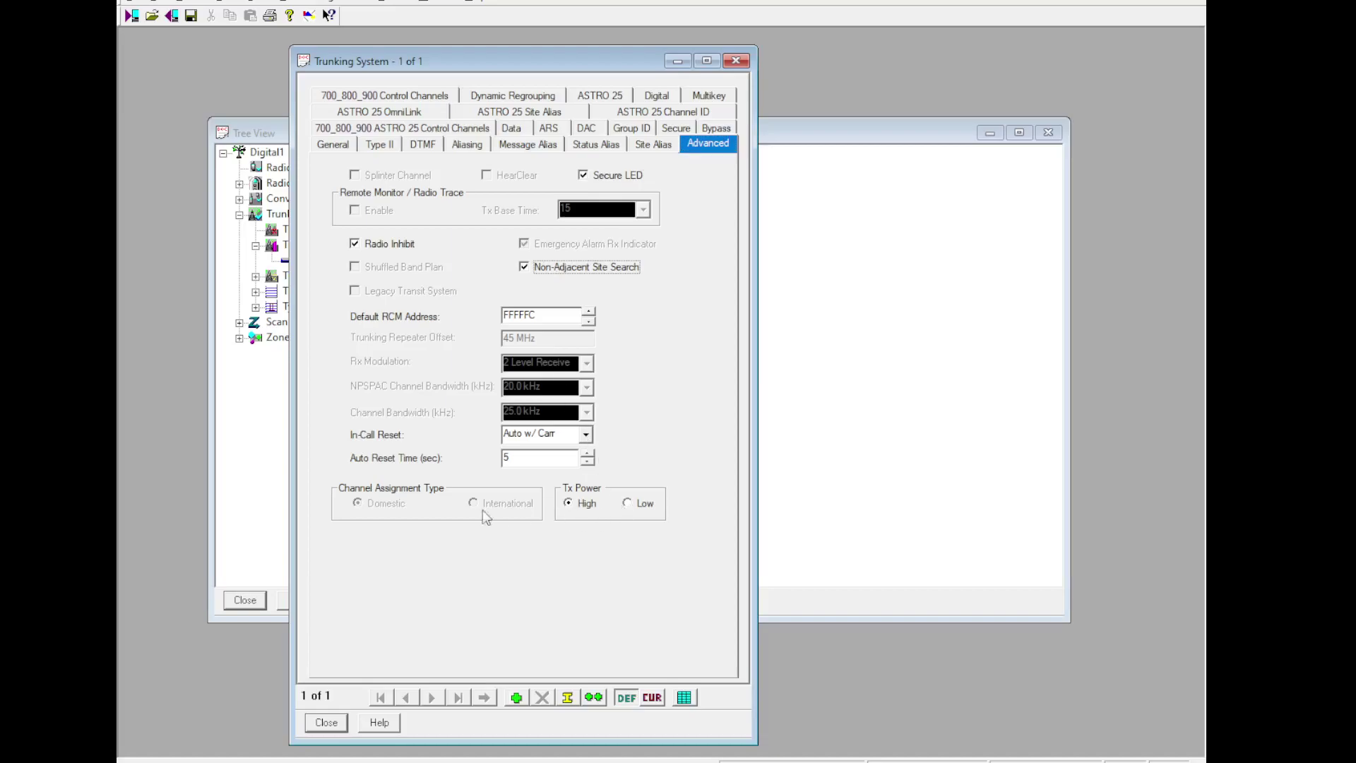
Step: Add a second 851.00625 MHz ASTRO 25 control channel and review the data-related tabs
{"action": "left_click", "coordinate": [393, 130]}
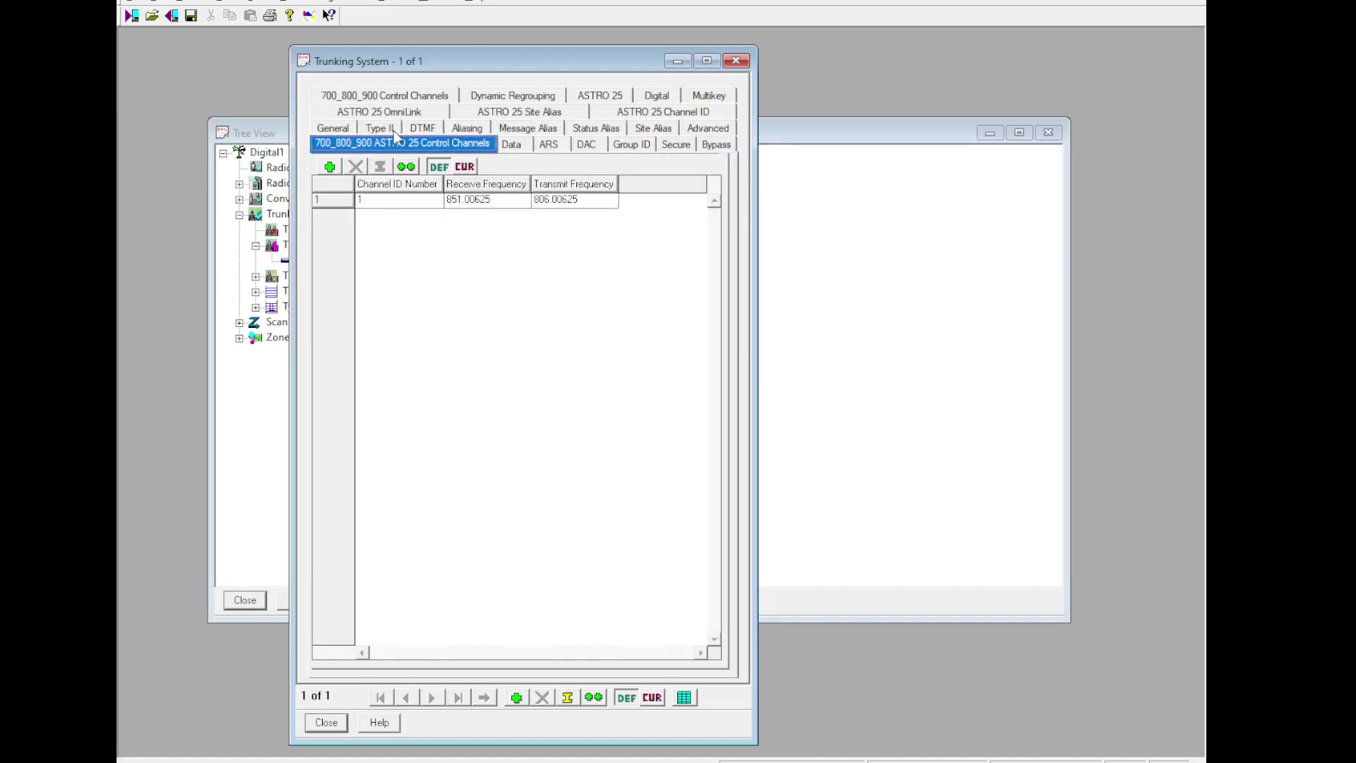
{"action": "left_click", "coordinate": [329, 167]}
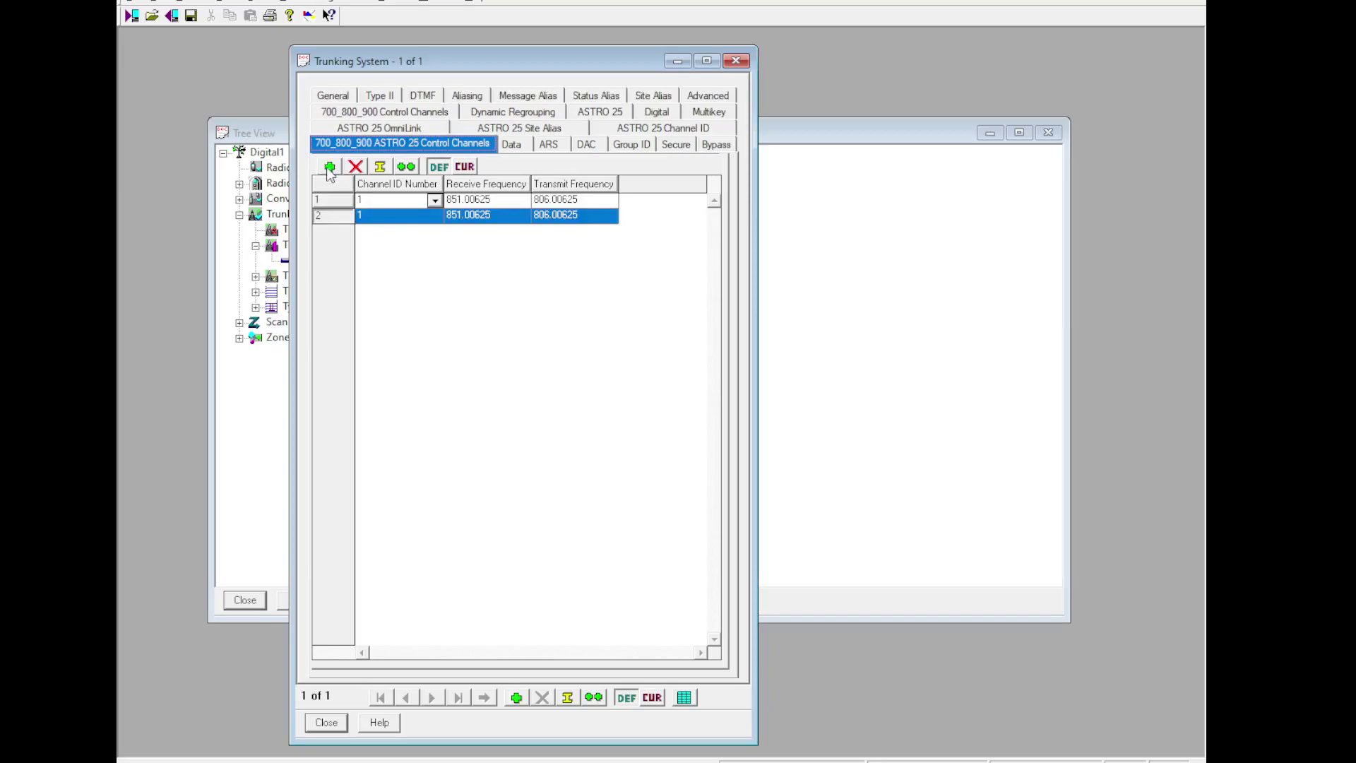
{"action": "left_click", "coordinate": [511, 147]}
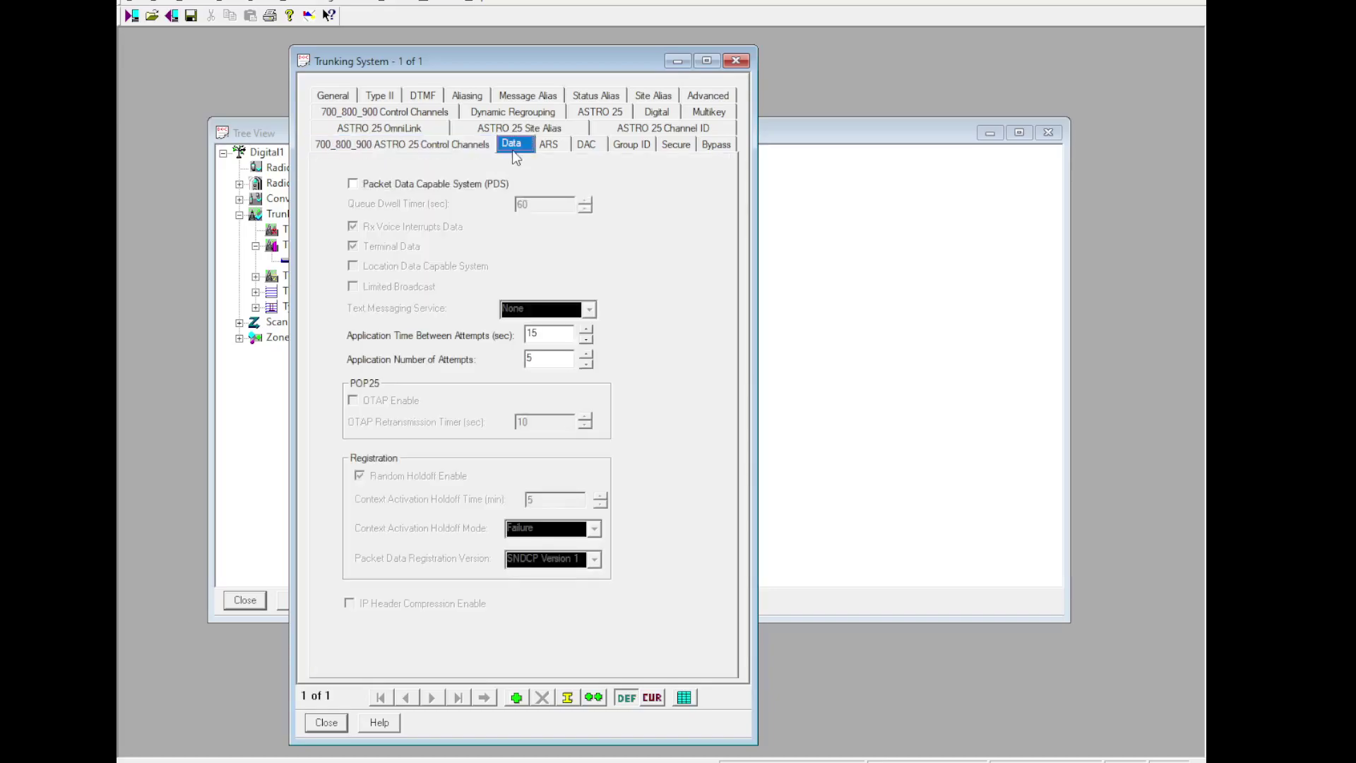
{"action": "left_click", "coordinate": [558, 150]}
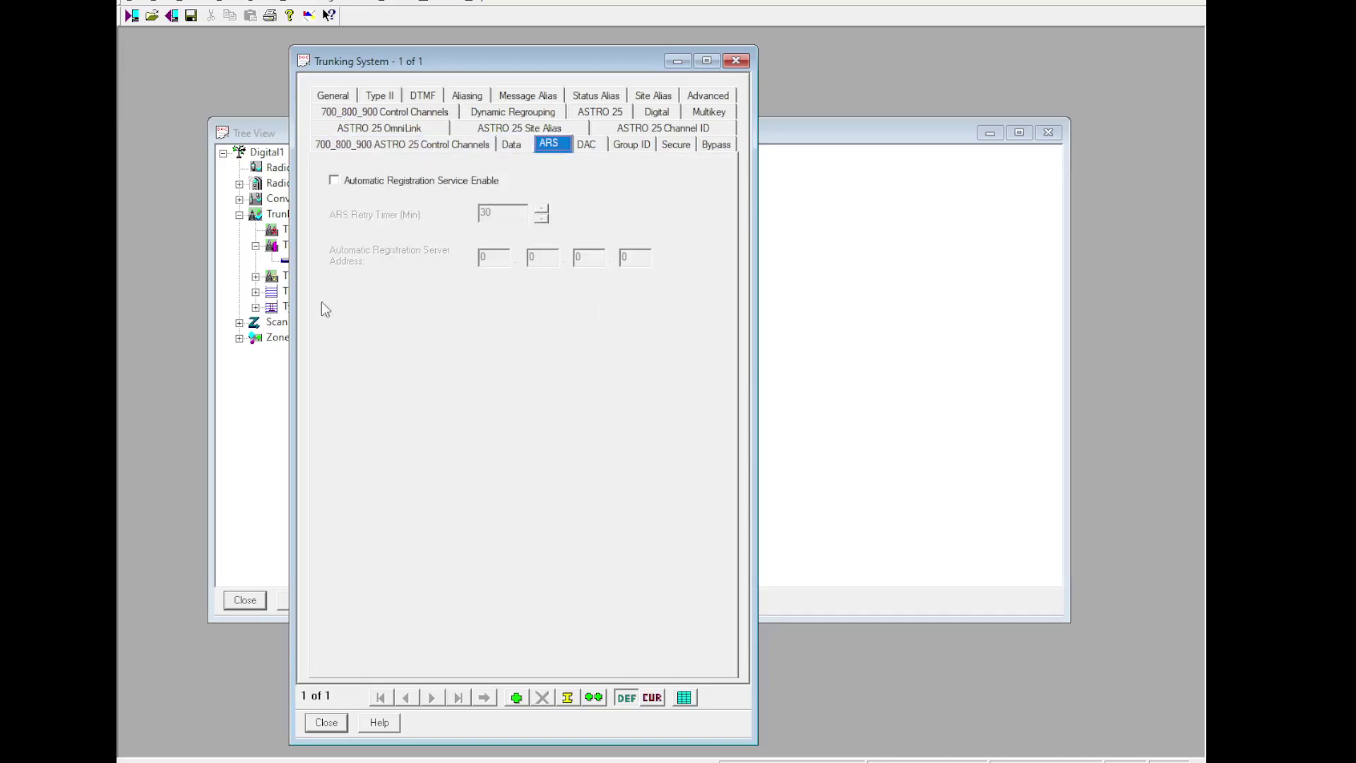
{"action": "left_click", "coordinate": [590, 147]}
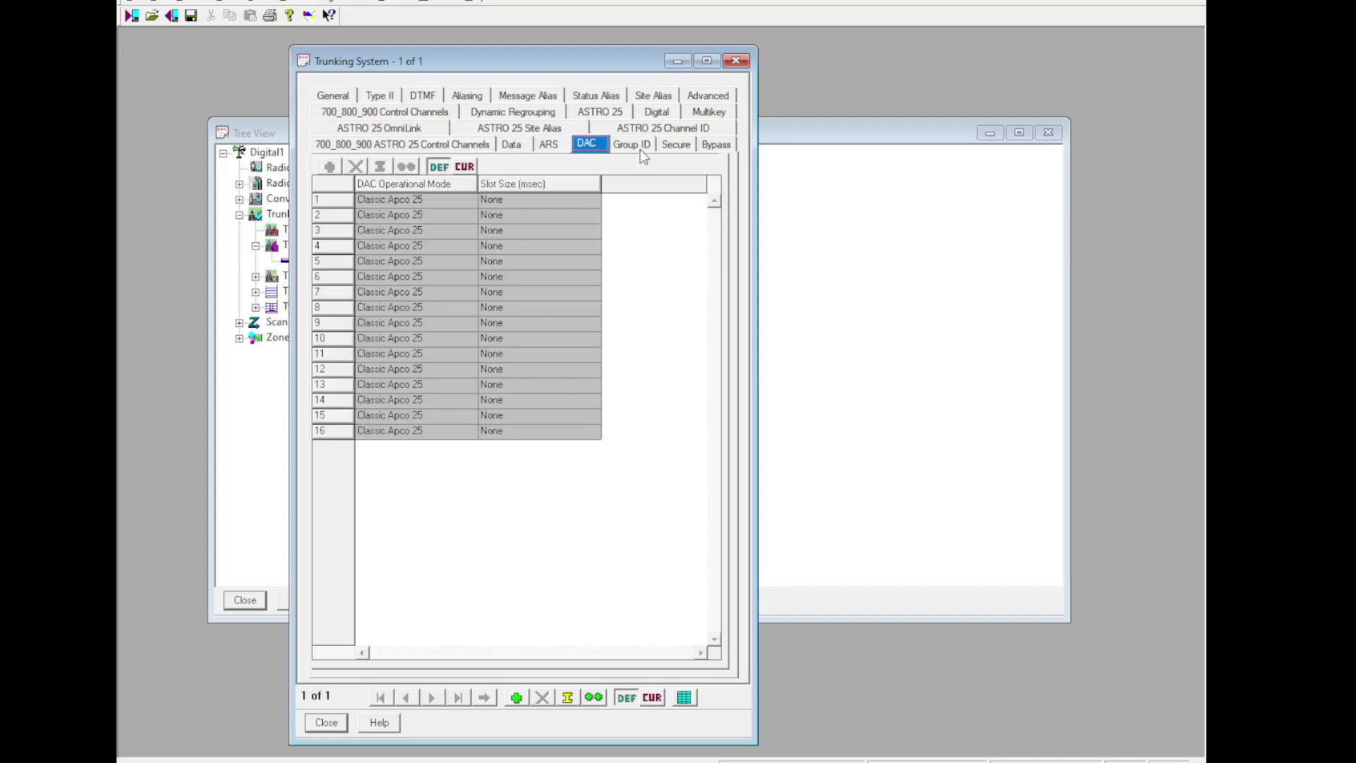
{"action": "left_click", "coordinate": [639, 147]}
{"action": "left_click", "coordinate": [675, 144]}
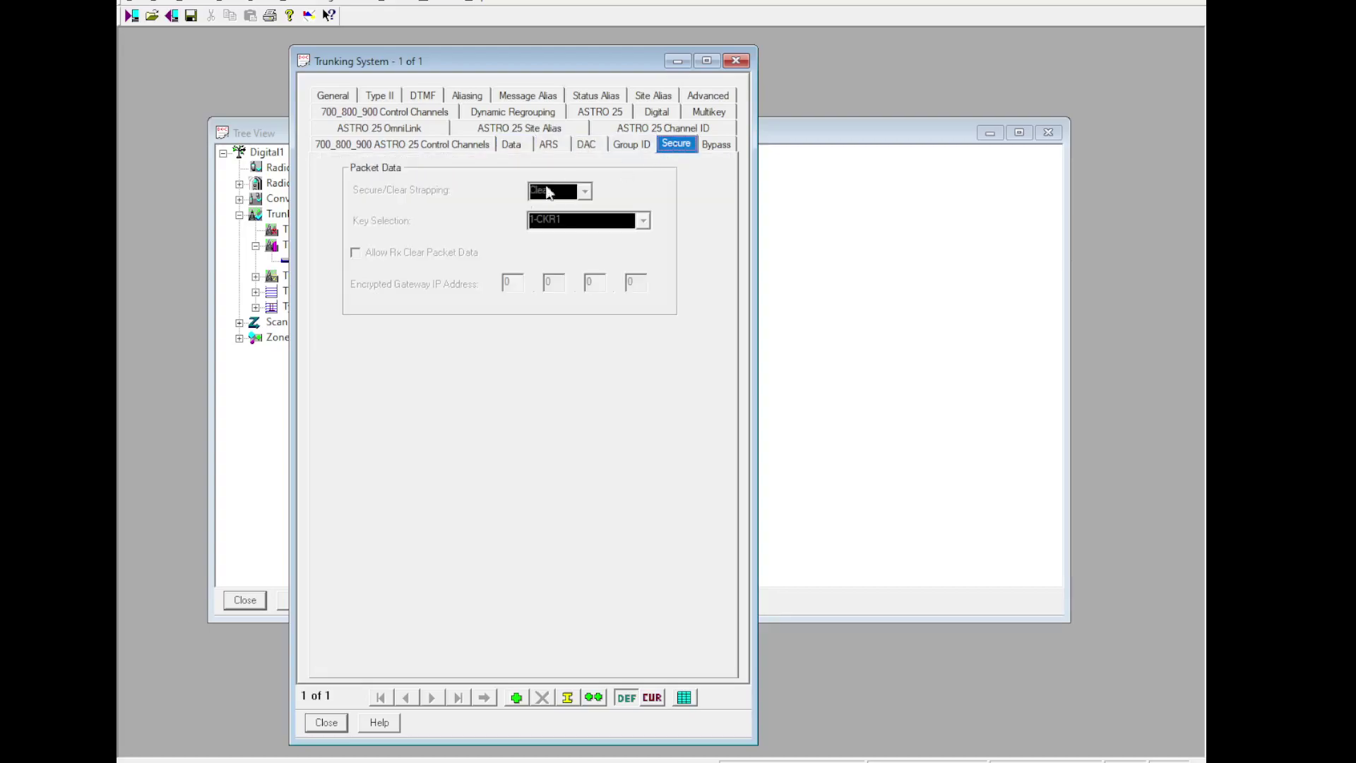
{"action": "left_click", "coordinate": [719, 147]}
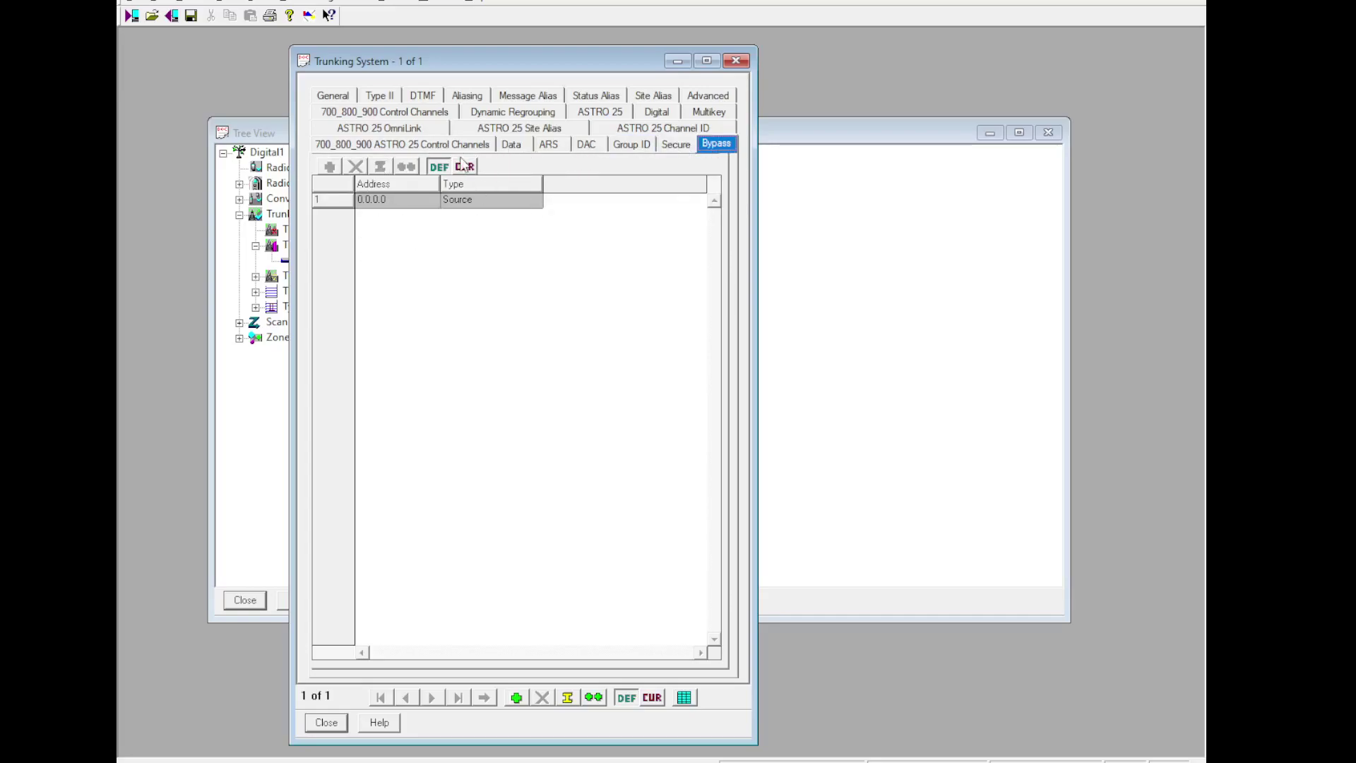
Step: Rename the ASTRO 25 site alias from SITE 1 to ROSE
{"action": "left_click", "coordinate": [421, 128]}
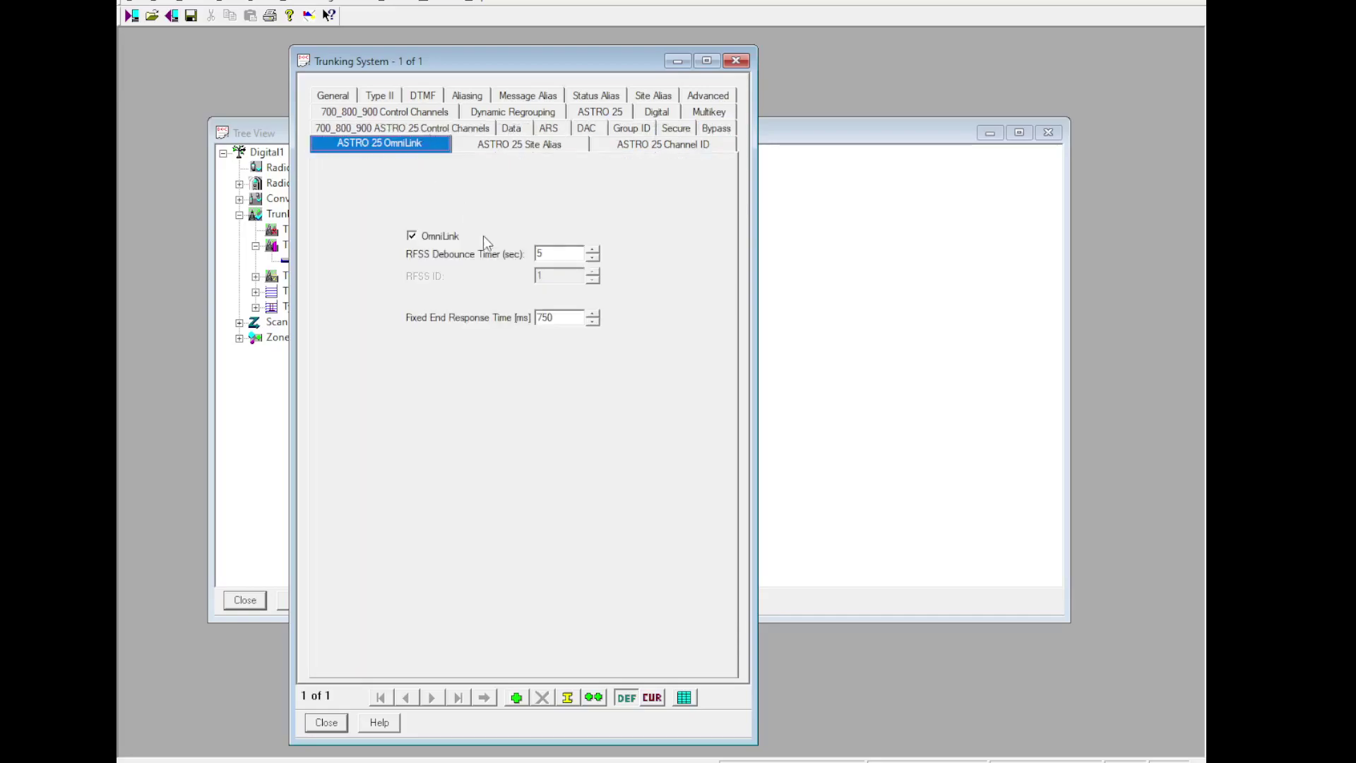
{"action": "left_click", "coordinate": [517, 146]}
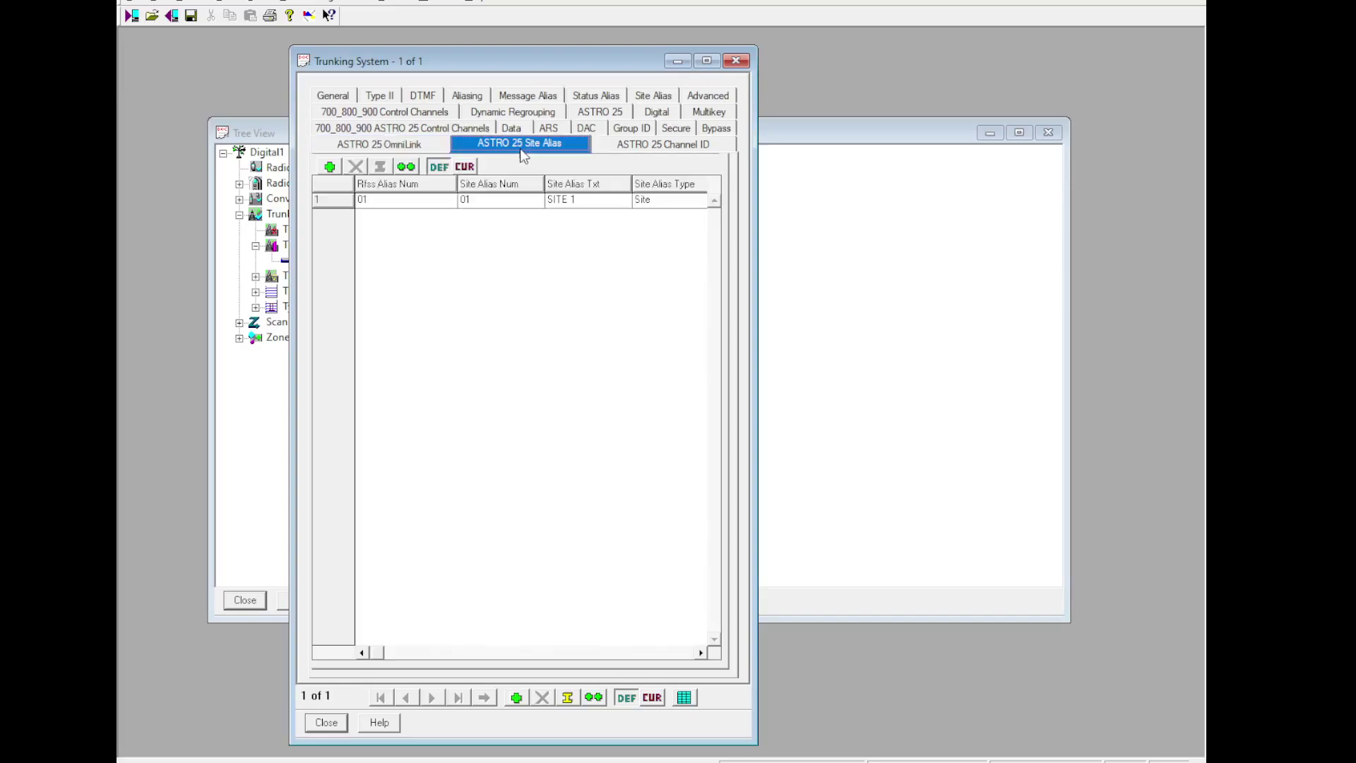
{"action": "left_click", "coordinate": [564, 199]}
Step: Enable ASTRO 25 channel identifiers 3 and 4 in the Channel ID table
{"action": "type", "text": "ROSE"}
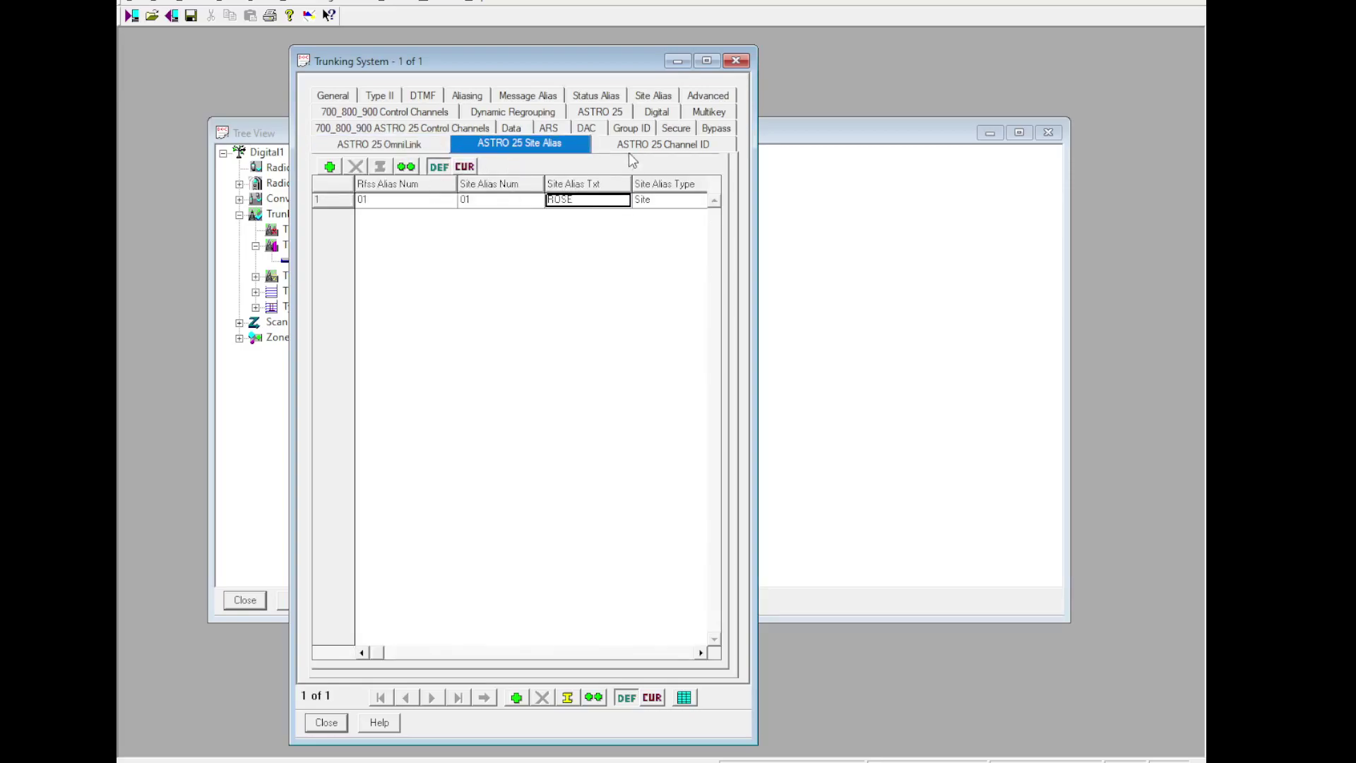
{"action": "left_click", "coordinate": [633, 148]}
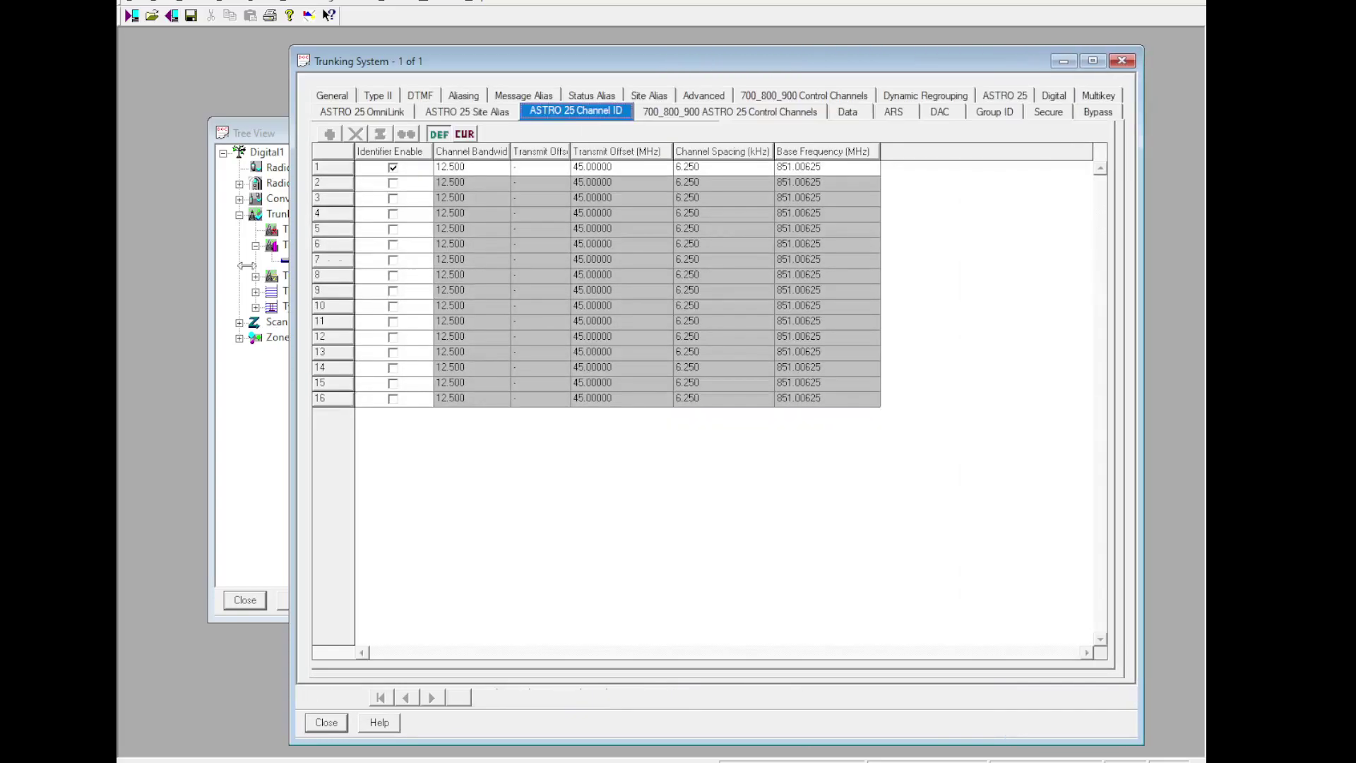
{"action": "left_click_drag", "start_coordinate": [289, 272], "coordinate": [168, 263]}
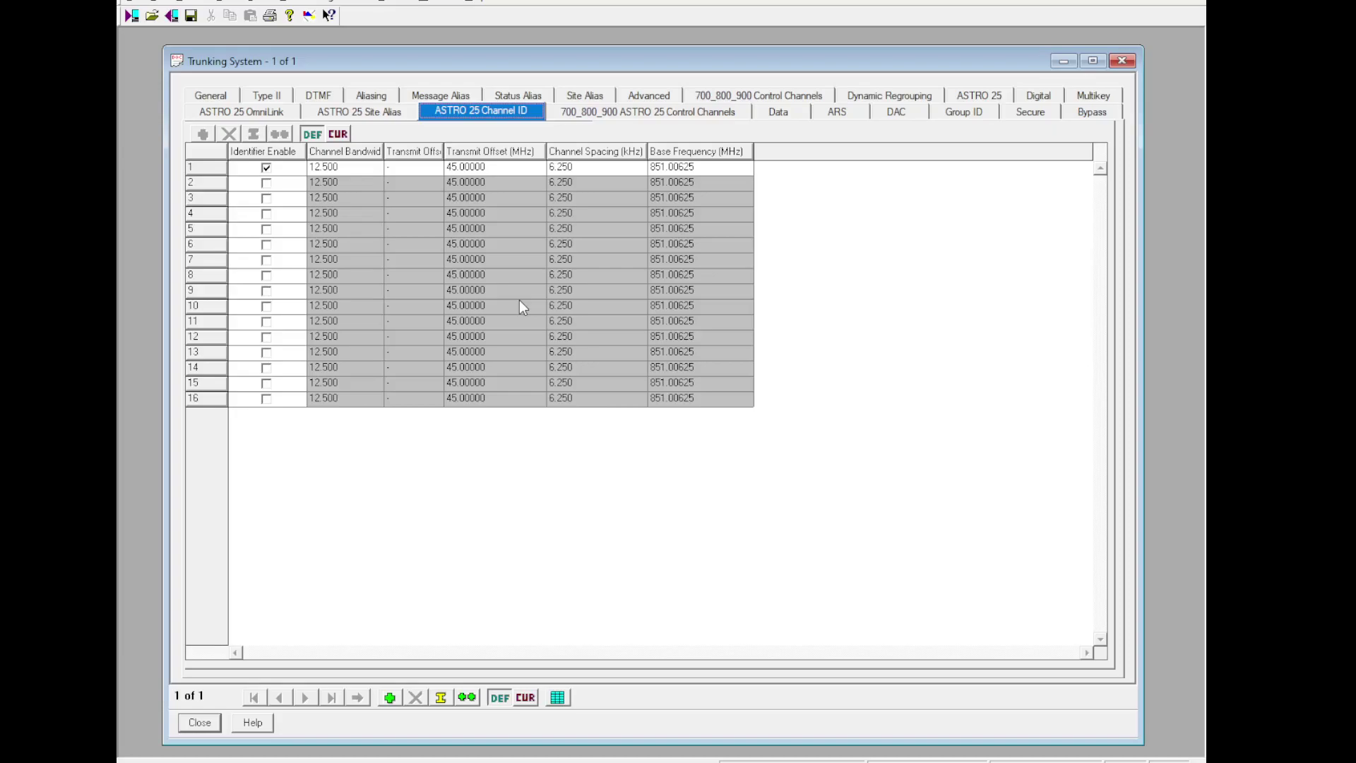
{"action": "left_click", "coordinate": [202, 165]}
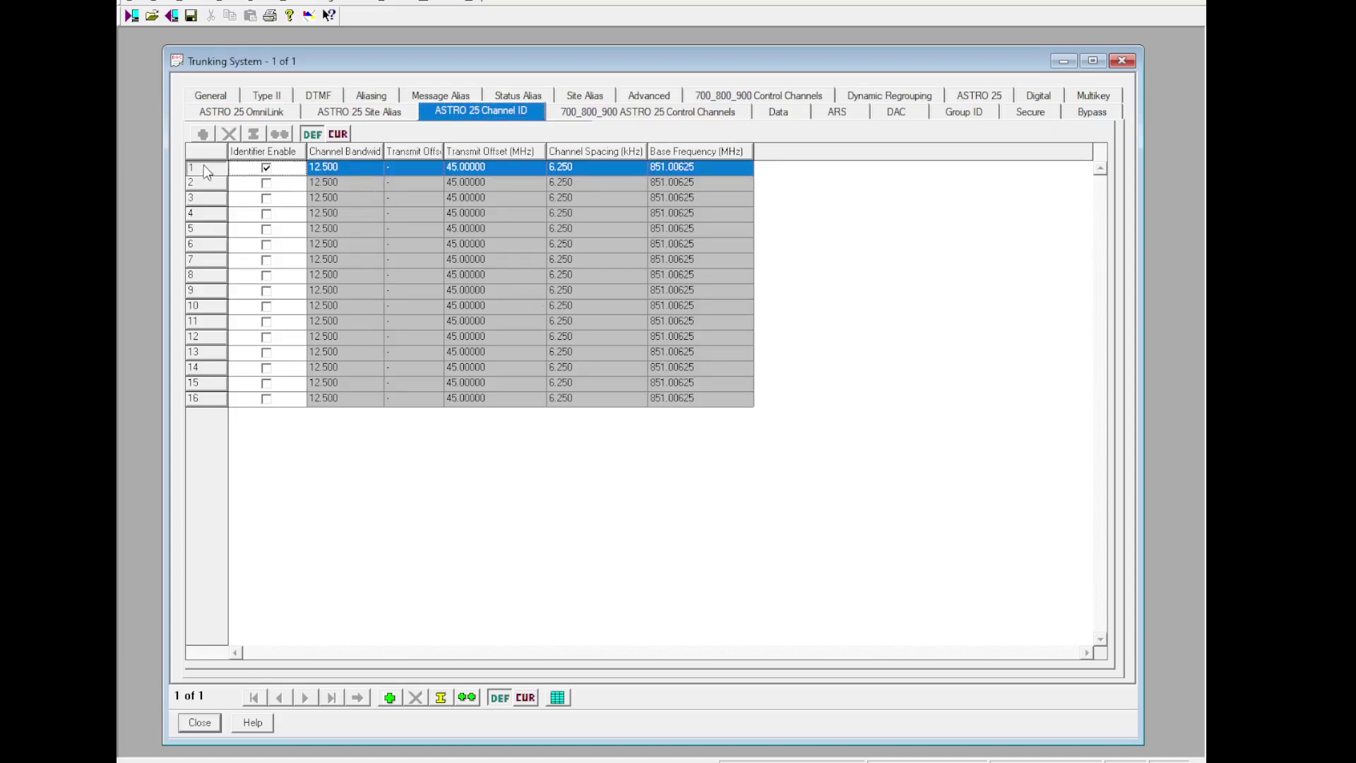
{"action": "left_click", "coordinate": [204, 187]}
{"action": "left_click", "coordinate": [205, 197]}
{"action": "key", "text": "space"}
{"action": "left_click", "coordinate": [212, 209]}
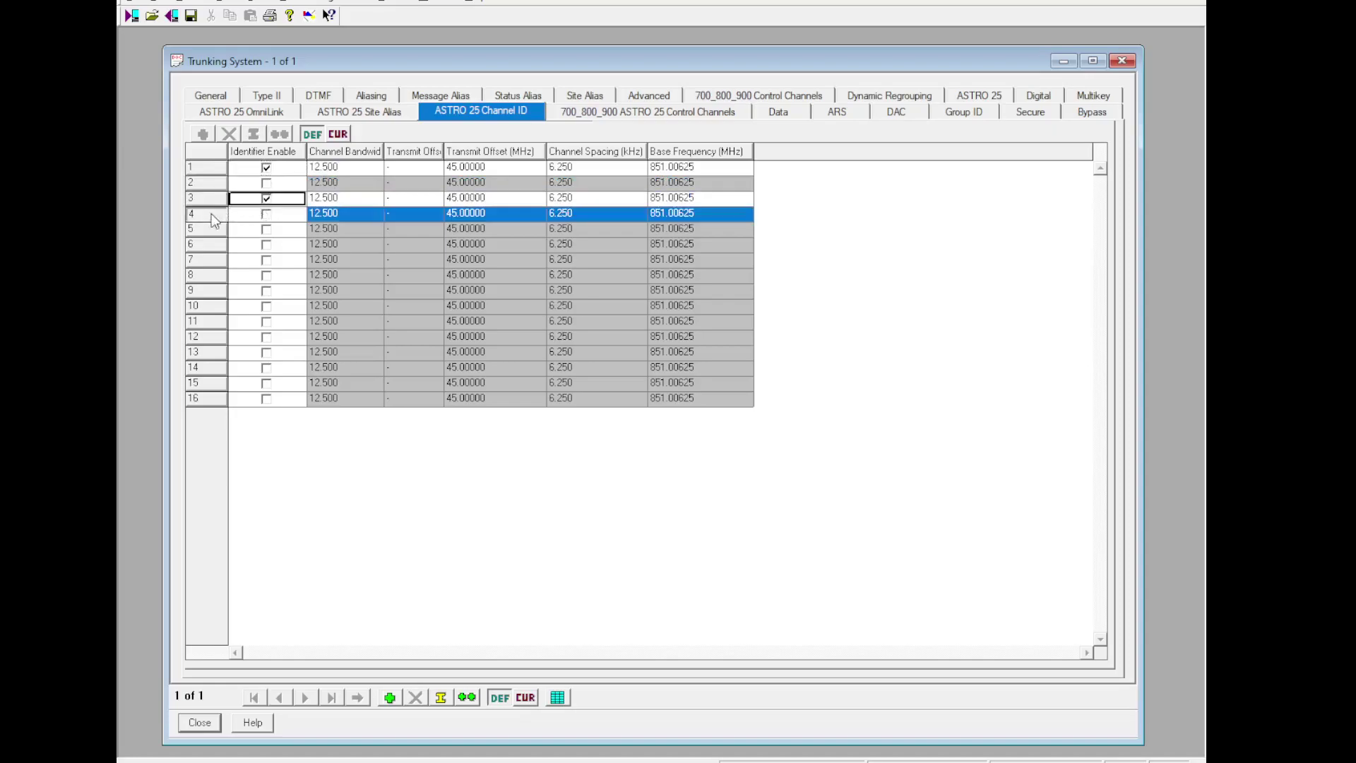
{"action": "left_click", "coordinate": [266, 214]}
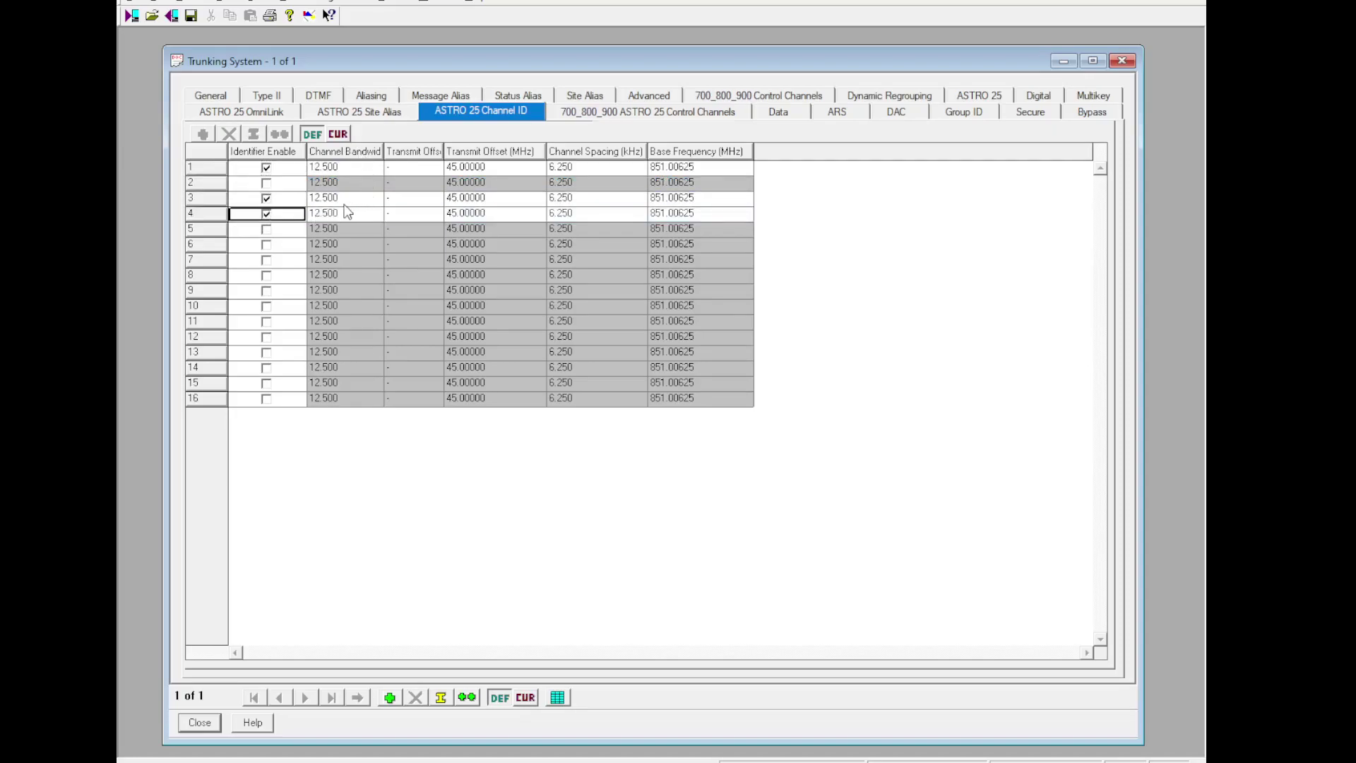
Step: Give channel IDs 3 and 4 a + transmit offset of 1 MHz and 5 MHz
{"action": "left_click", "coordinate": [436, 199]}
{"action": "type", "text": "+"}
{"action": "left_click", "coordinate": [436, 215]}
{"action": "type", "text": "+"}
{"action": "left_click", "coordinate": [494, 198]}
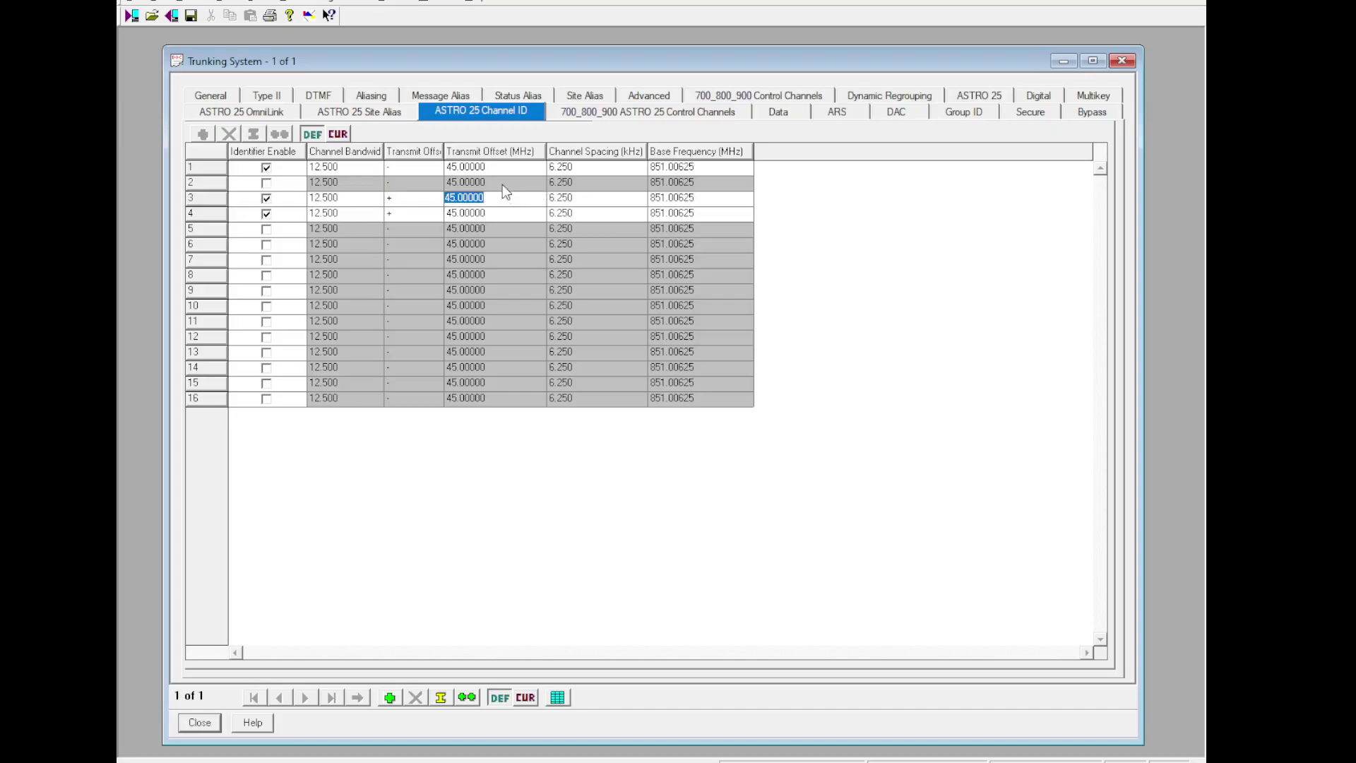
{"action": "key", "text": "BackSpace"}
{"action": "type", "text": "1"}
{"action": "left_click", "coordinate": [220, 200]}
{"action": "left_click", "coordinate": [468, 214]}
{"action": "type", "text": "5"}
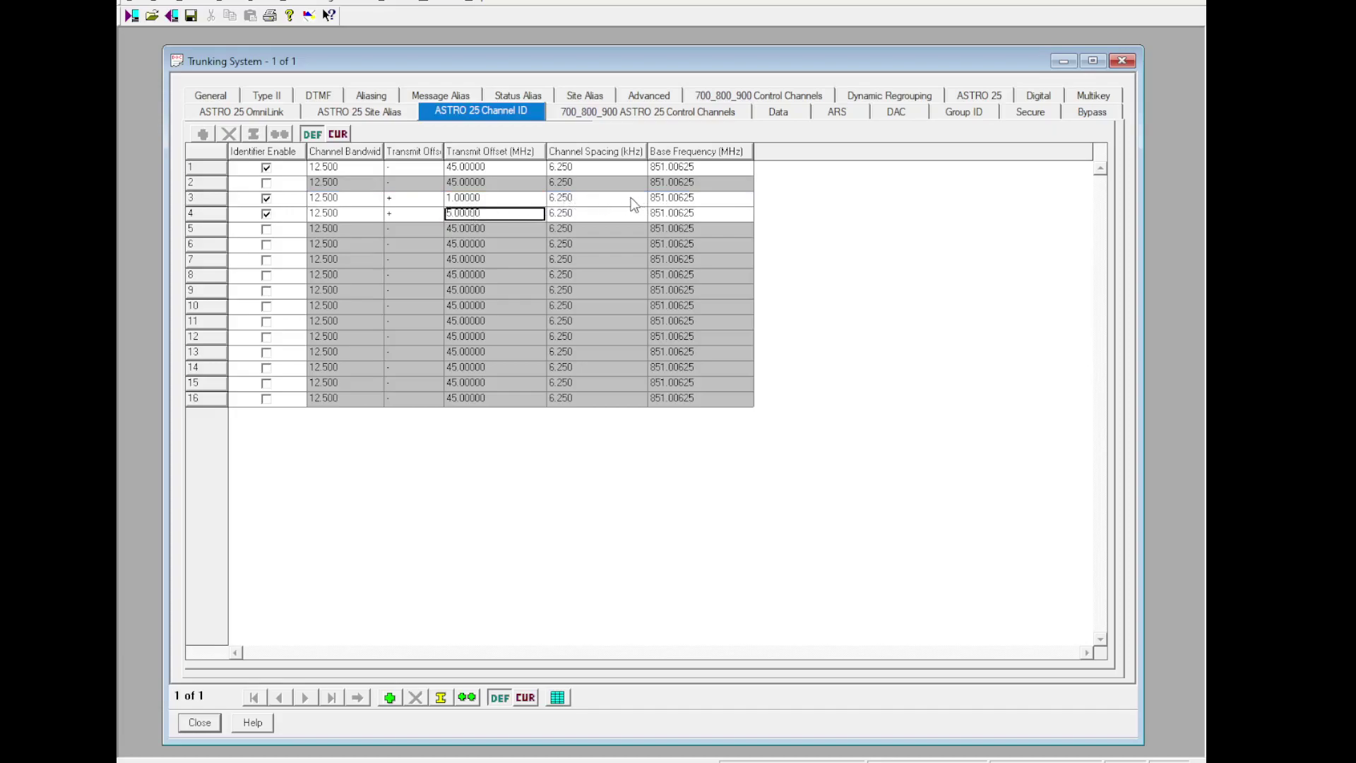
Step: Set base frequencies to 146.00000 MHz for ID 3 and 450.00000 MHz for ID 4
{"action": "left_click", "coordinate": [738, 197]}
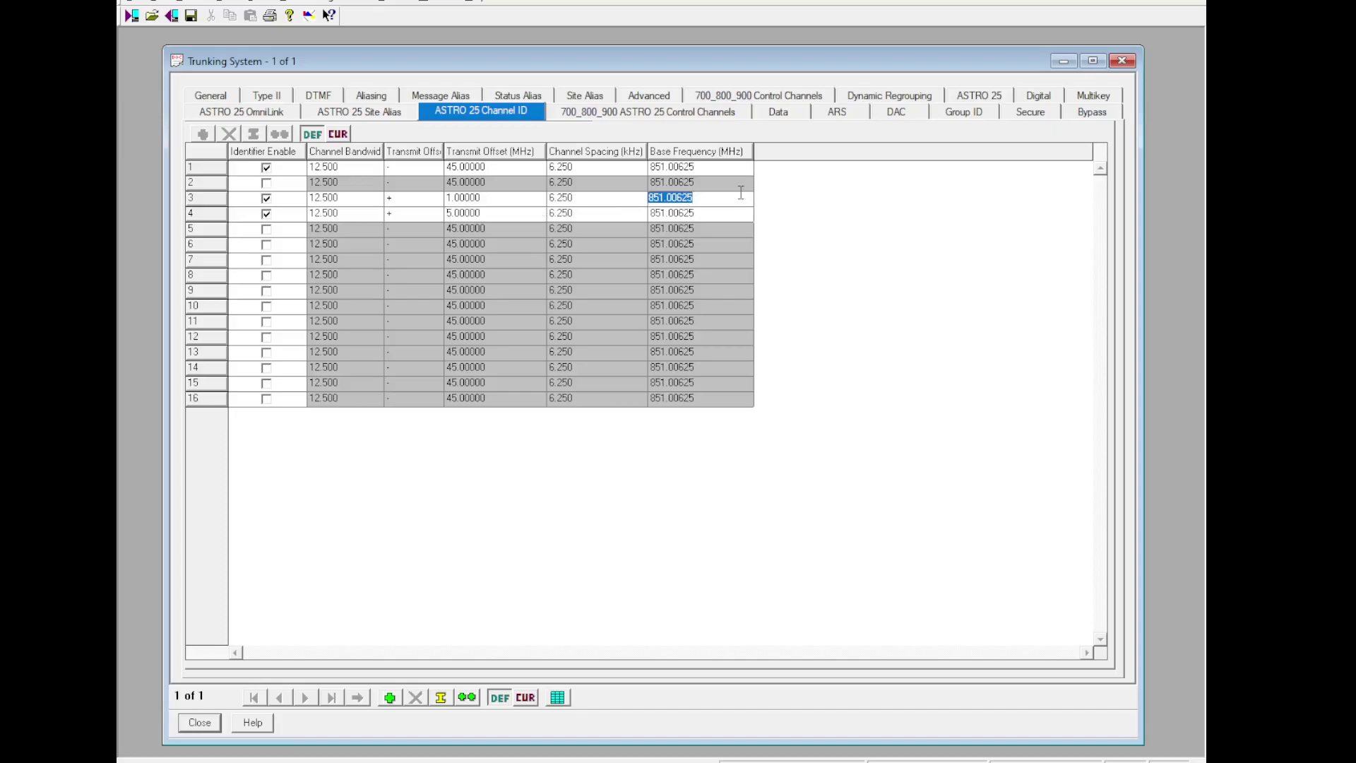
{"action": "type", "text": "146.00000"}
{"action": "key", "text": "Return"}
{"action": "left_click", "coordinate": [687, 212]}
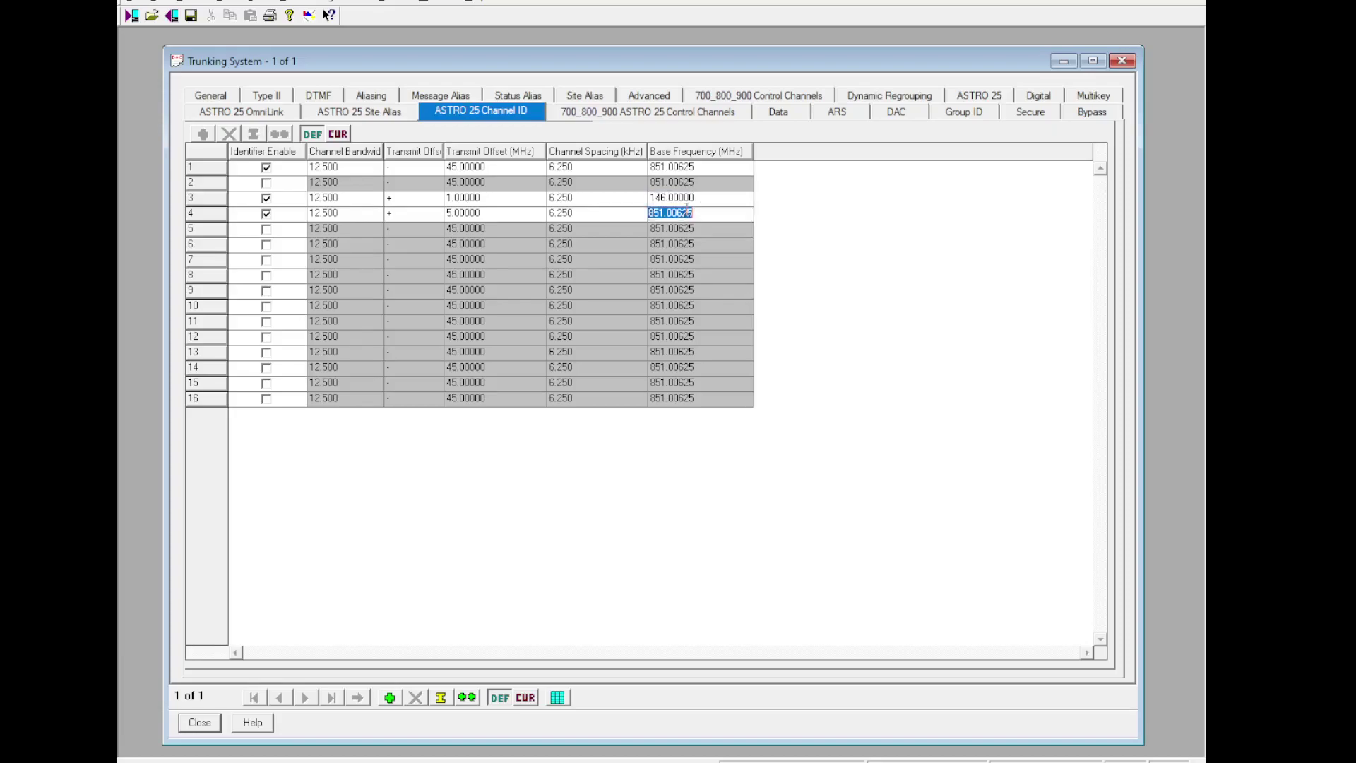
{"action": "type", "text": "450.00000"}
{"action": "key", "text": "Return"}
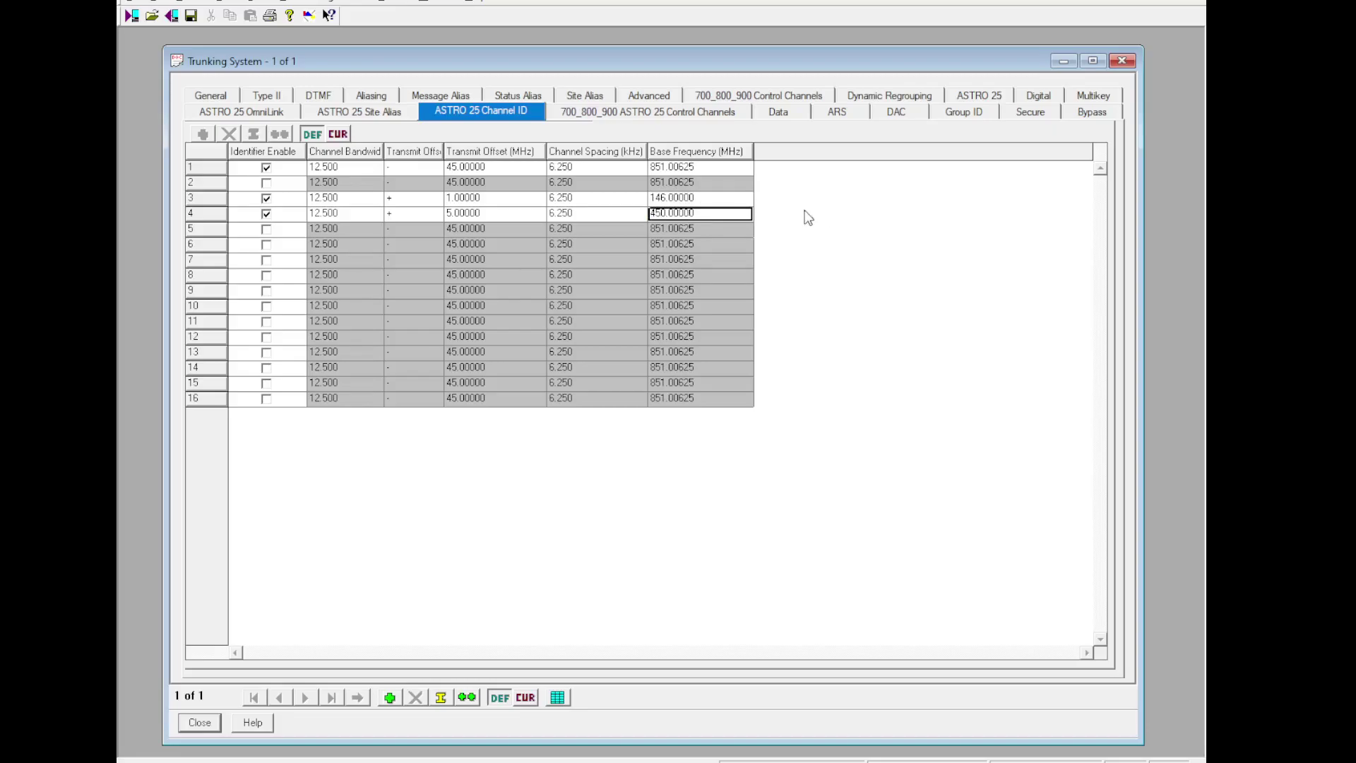
{"action": "left_click_drag", "start_coordinate": [1143, 92], "coordinate": [714, 155]}
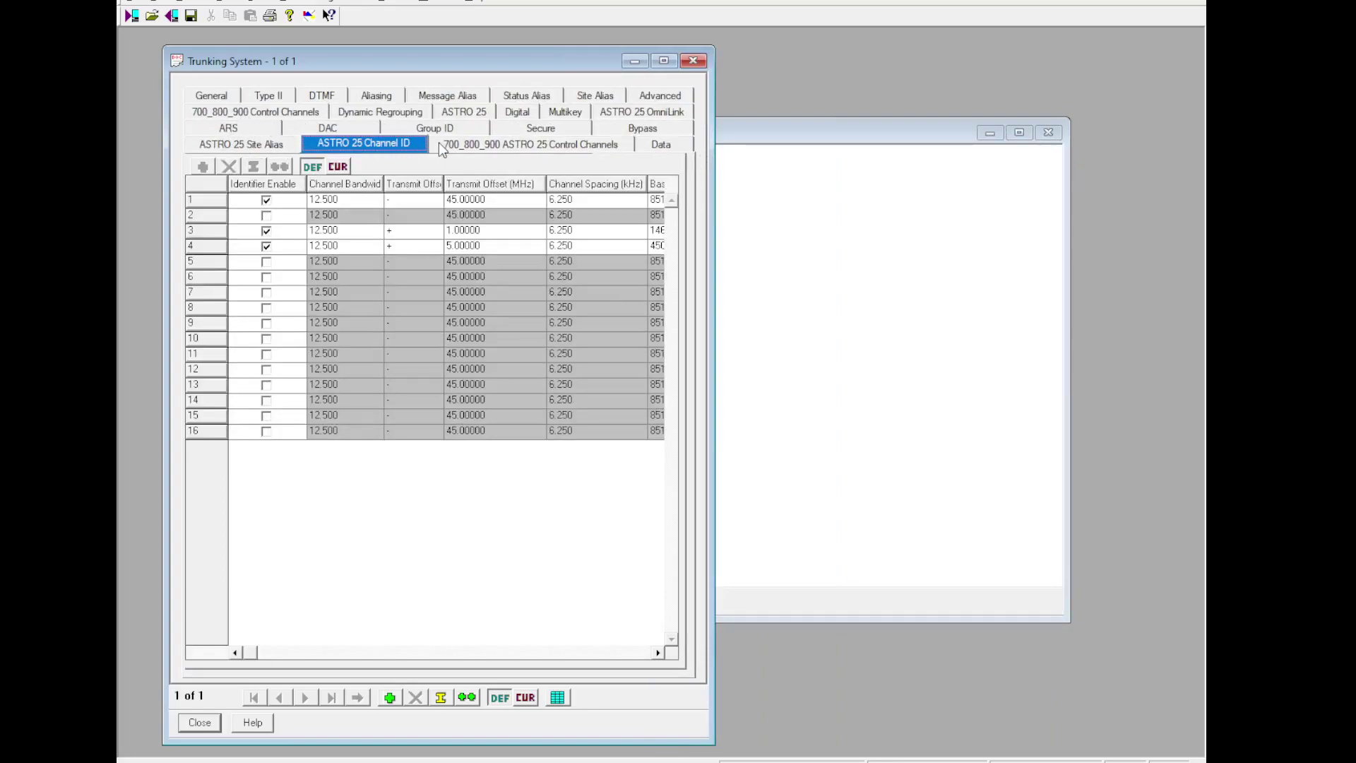
Step: Review the advanced trunking settings: site, status and message alias lists and aliasing options
{"action": "left_click", "coordinate": [684, 97]}
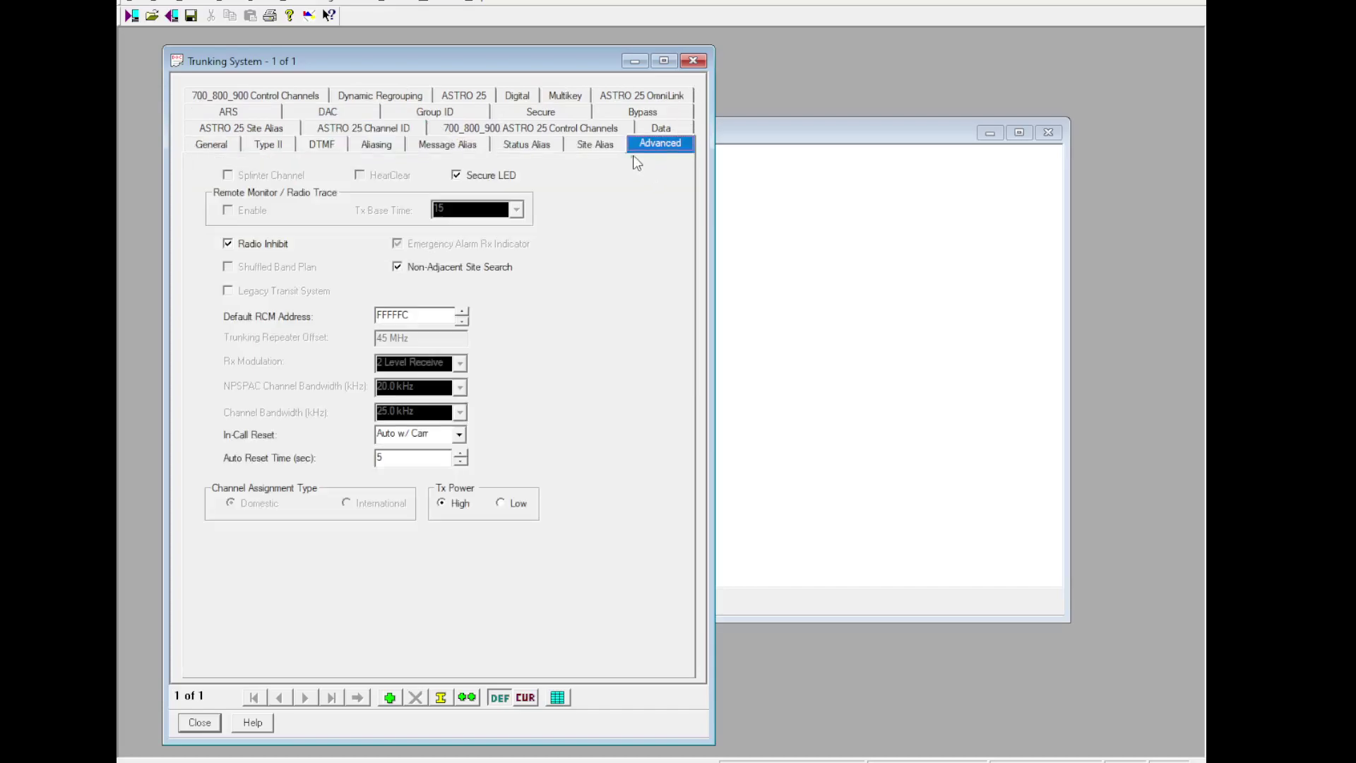
{"action": "left_click", "coordinate": [610, 147]}
{"action": "left_click", "coordinate": [526, 144]}
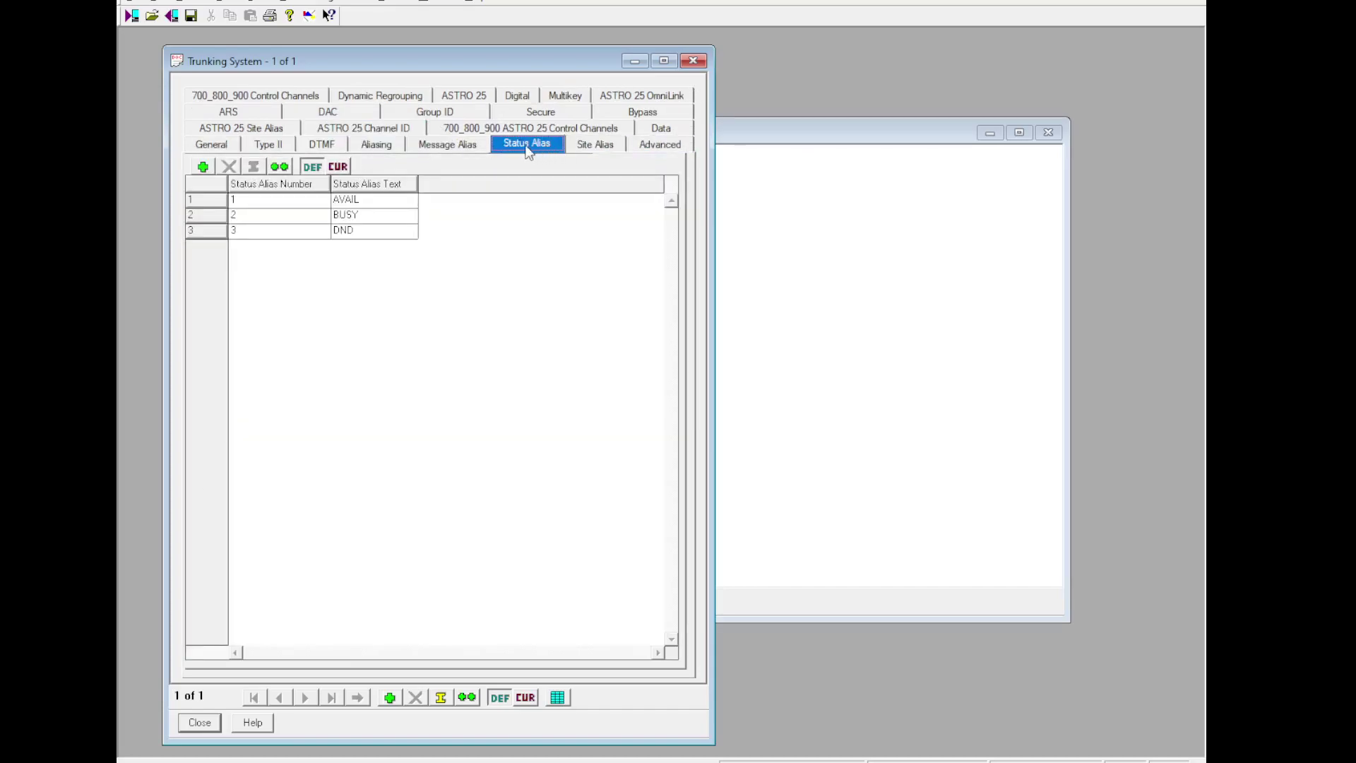
{"action": "left_click", "coordinate": [473, 144]}
{"action": "left_click", "coordinate": [381, 143]}
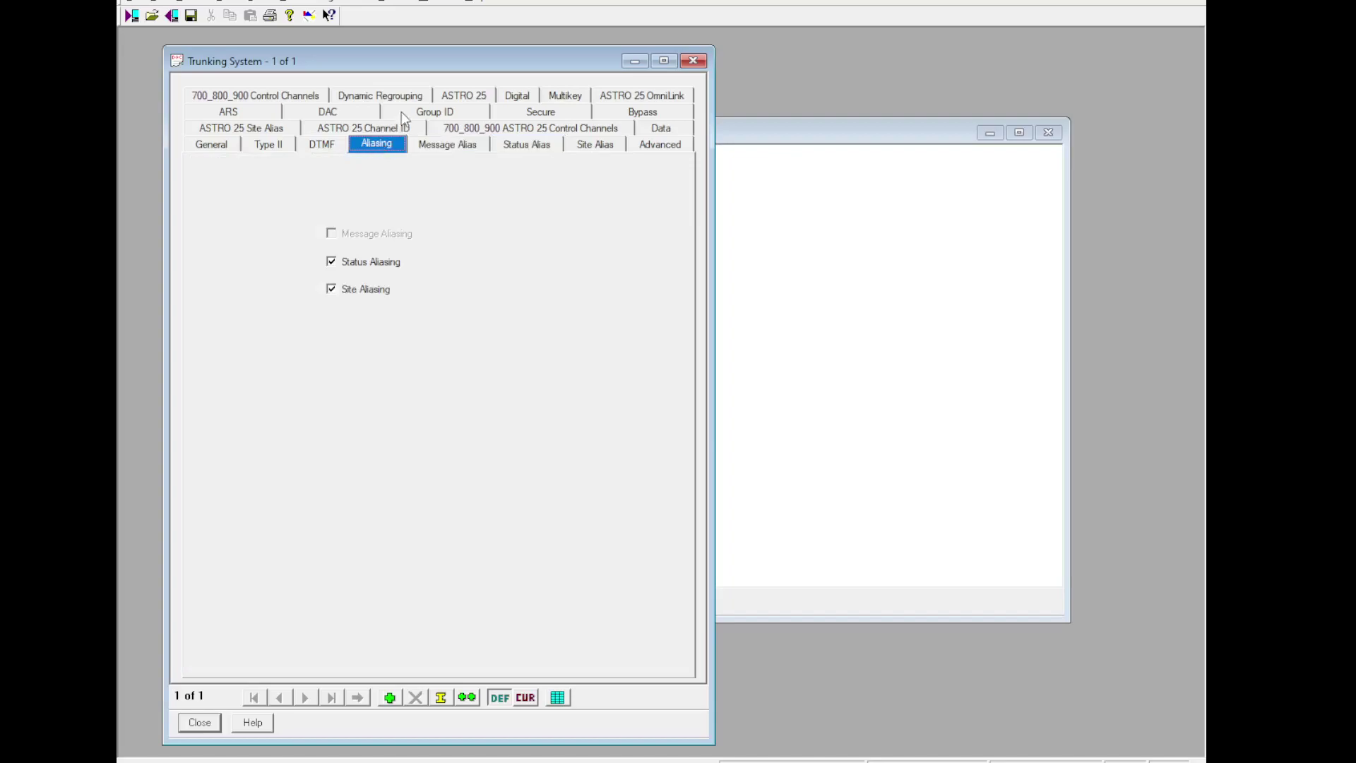
Step: Set ASTRO 25 ISP sequence length to 10 and Quick Fade Protect to 6375
{"action": "left_click", "coordinate": [446, 101]}
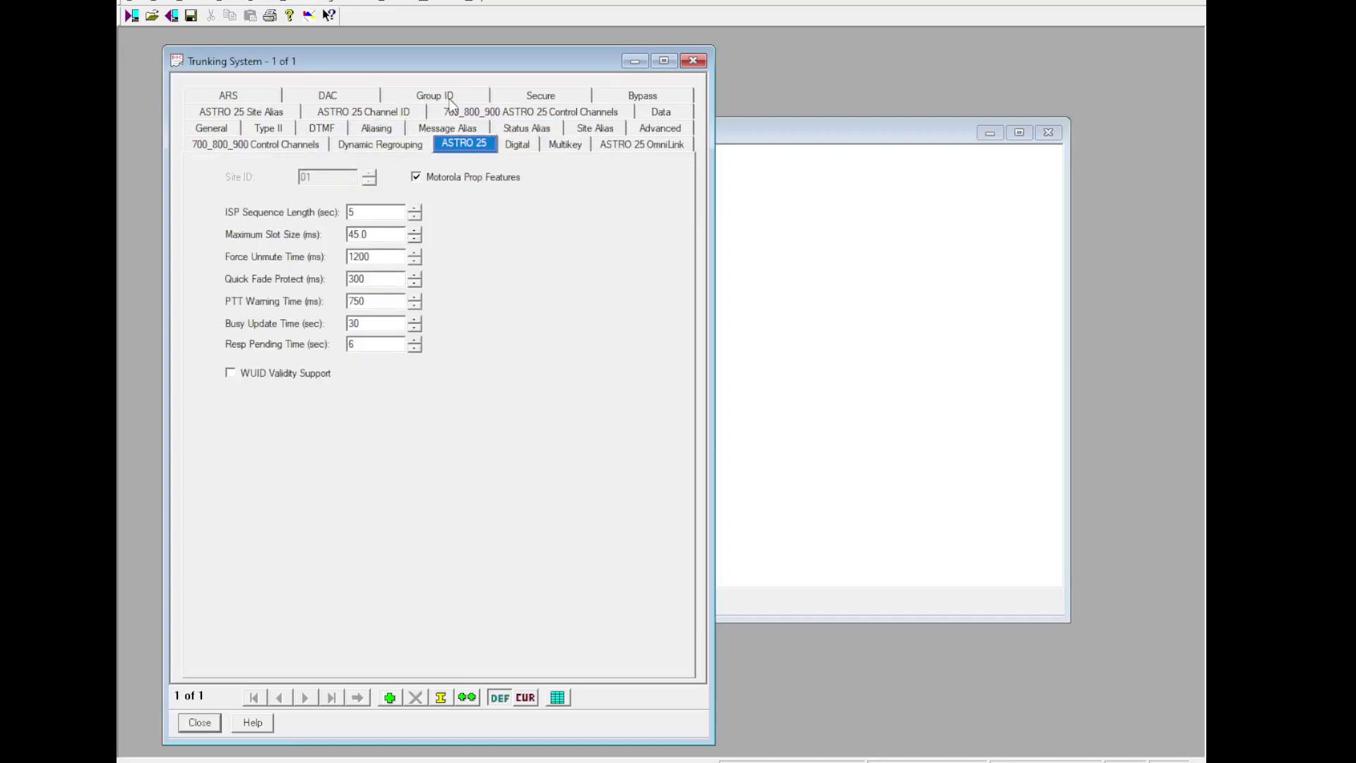
{"action": "left_click_drag", "start_coordinate": [357, 212], "coordinate": [296, 207]}
{"action": "type", "text": "10"}
{"action": "left_click", "coordinate": [396, 278]}
{"action": "left_click", "coordinate": [414, 284]}
{"action": "left_click", "coordinate": [413, 282]}
{"action": "left_click", "coordinate": [414, 282]}
{"action": "left_click", "coordinate": [417, 282]}
{"action": "left_click", "coordinate": [414, 284]}
Step: Set PTT Warning Time to 6000 and turn off Motorola proprietary features
{"action": "key", "text": "Tab"}
{"action": "type", "text": "6000"}
{"action": "left_click", "coordinate": [487, 178]}
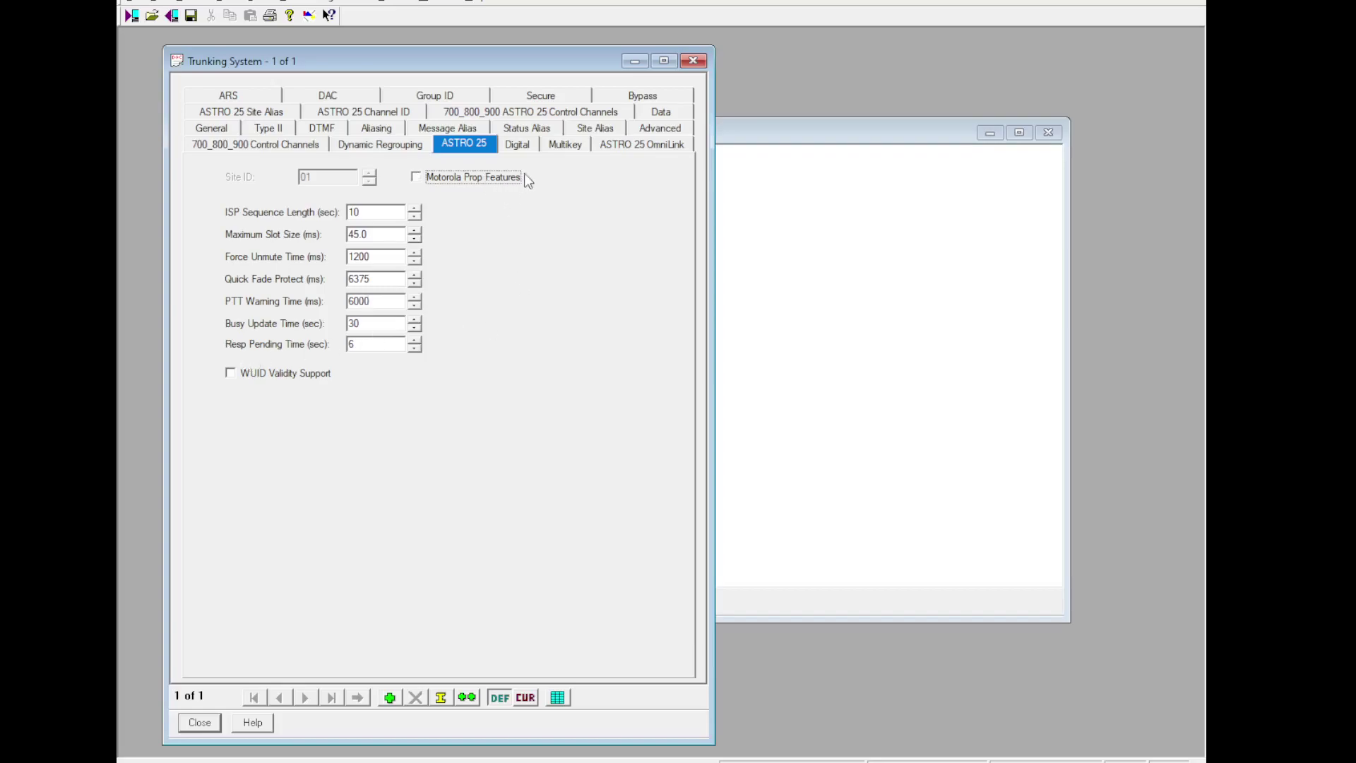
{"action": "left_click", "coordinate": [536, 145]}
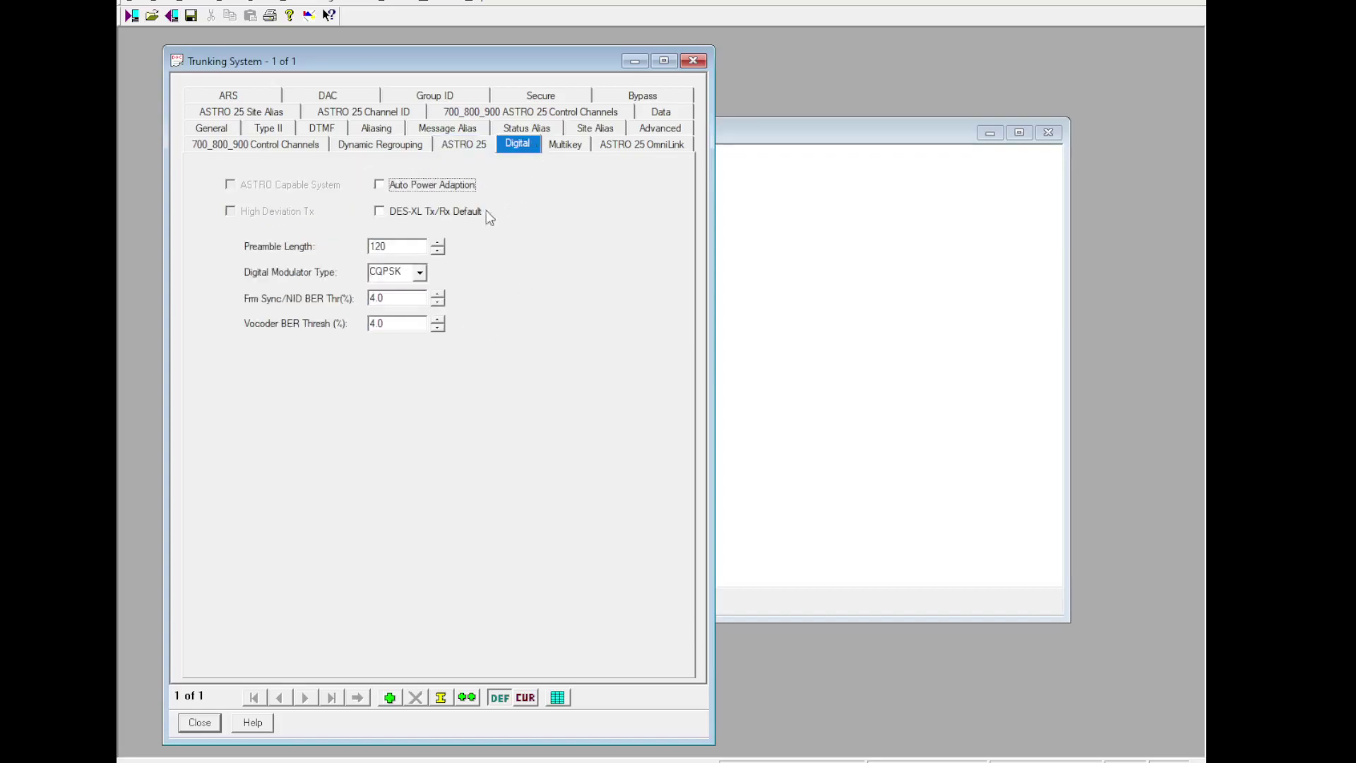
Step: Choose C4FM modulation and a 24.4 Frm Sync/NID BER threshold on the Digital tab
{"action": "left_click", "coordinate": [419, 273]}
{"action": "left_click", "coordinate": [410, 294]}
{"action": "double_click", "coordinate": [386, 292]}
{"action": "type", "text": "24.4"}
{"action": "key", "text": "Tab"}
{"action": "type", "text": "24.4"}
{"action": "left_click", "coordinate": [565, 144]}
{"action": "left_click", "coordinate": [620, 143]}
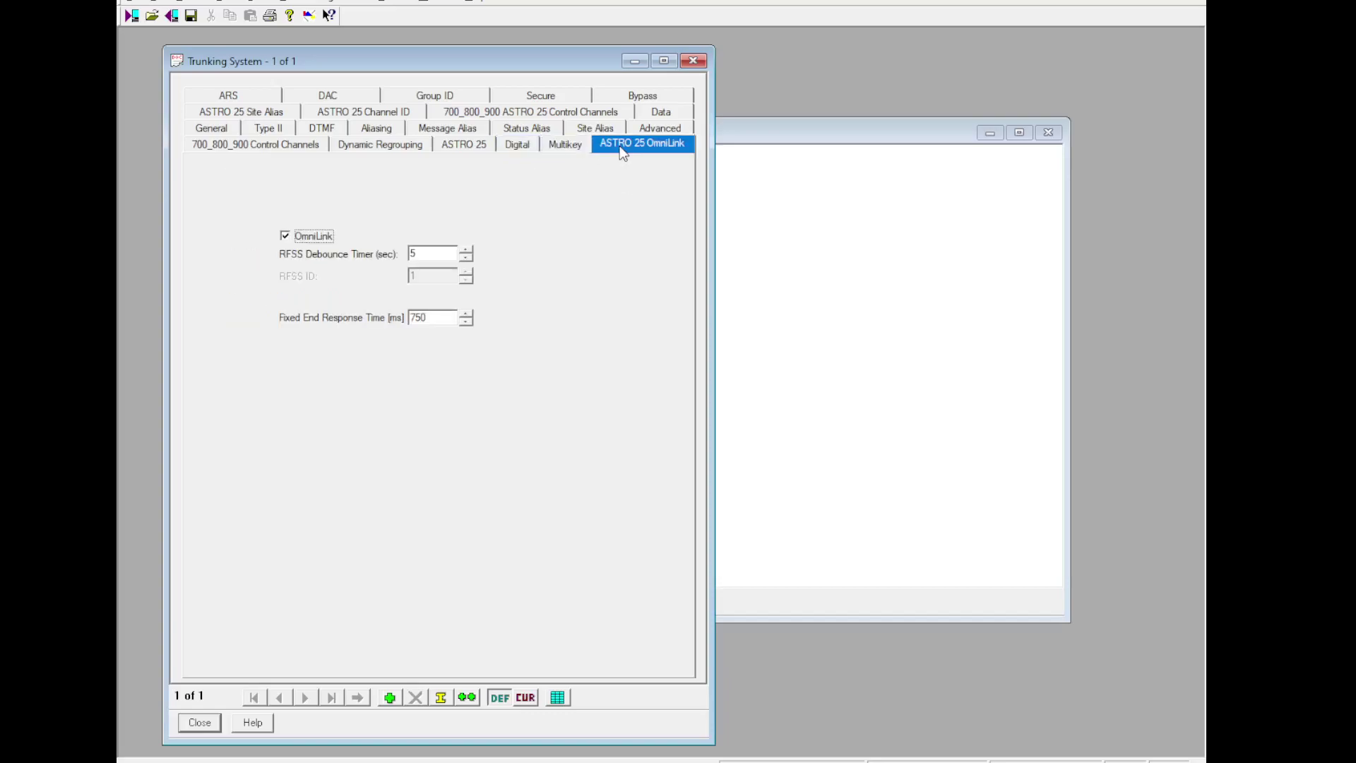
Step: Close the trunking system settings and open Trunking Personality - 1
{"action": "left_click", "coordinate": [199, 722]}
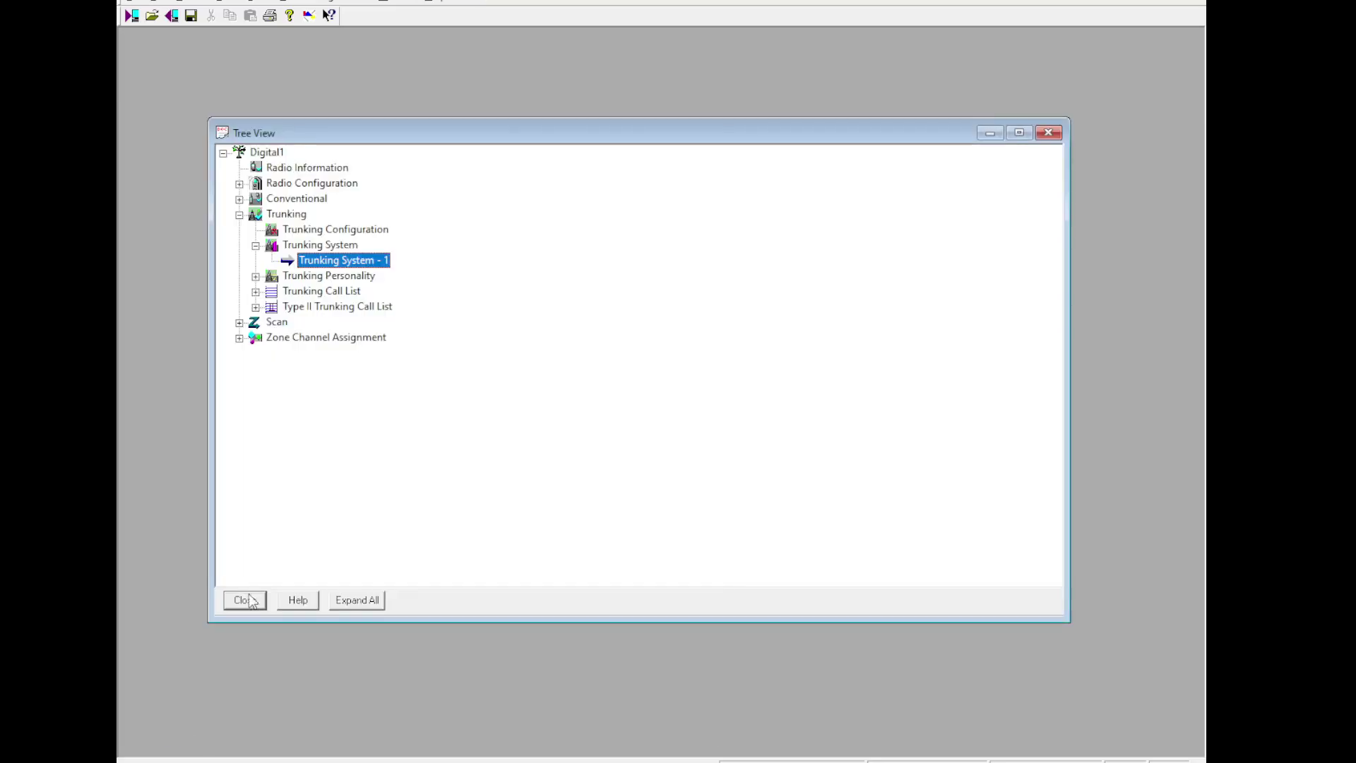
{"action": "double_click", "coordinate": [338, 276]}
{"action": "double_click", "coordinate": [344, 293]}
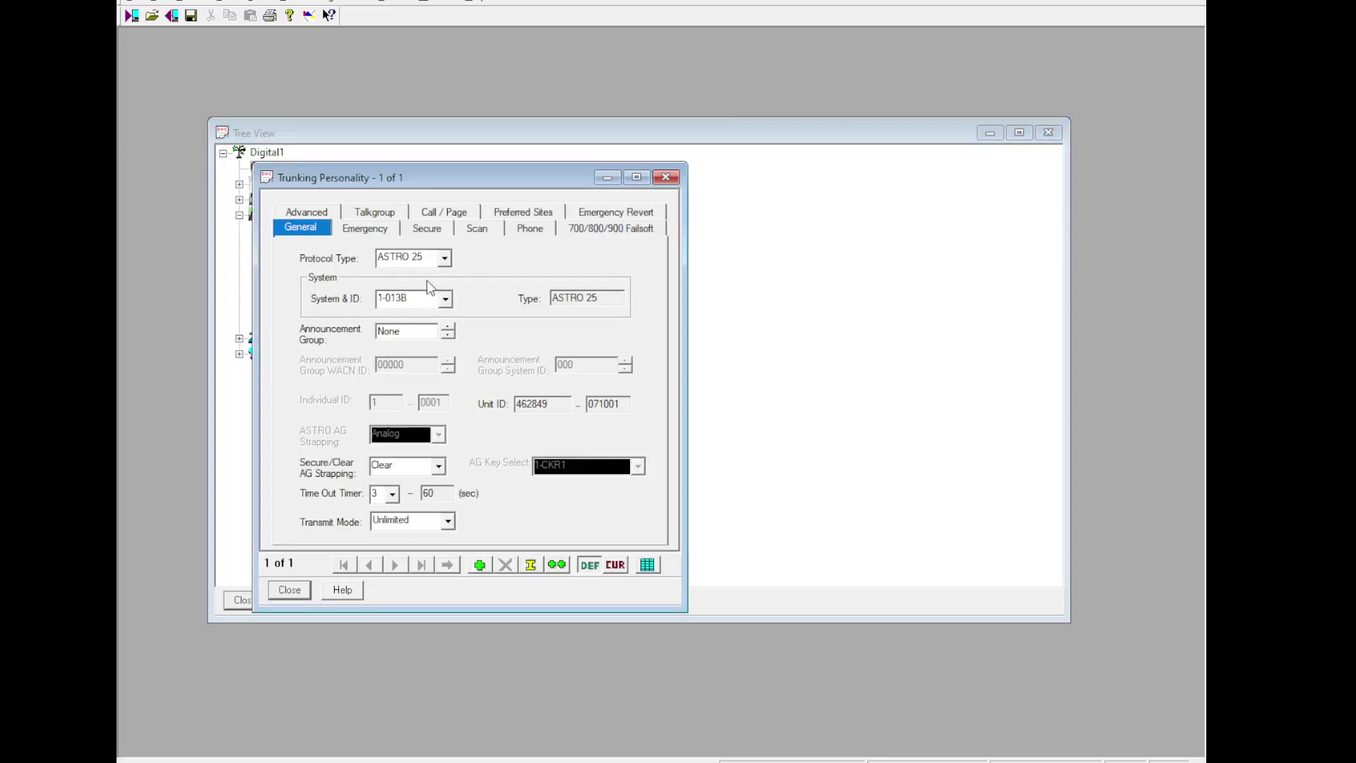
Step: Set the personality's Announcement Group to 911
{"action": "double_click", "coordinate": [431, 331]}
{"action": "type", "text": "911"}
{"action": "left_click", "coordinate": [414, 471]}
Step: Set Advanced RF AGC to Enhanced and enable the Status option
{"action": "left_click", "coordinate": [364, 234]}
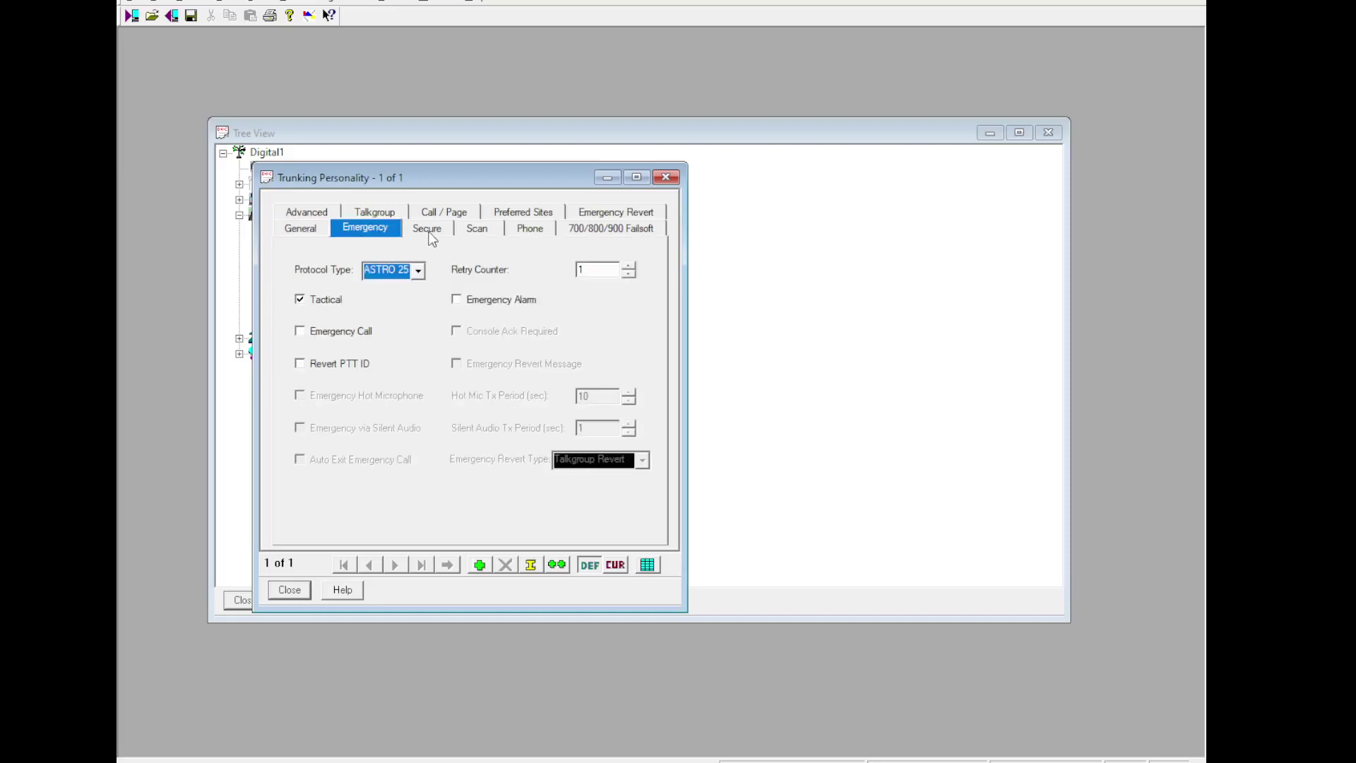
{"action": "left_click", "coordinate": [433, 237]}
{"action": "left_click", "coordinate": [475, 233]}
{"action": "left_click", "coordinate": [523, 230]}
{"action": "left_click", "coordinate": [590, 233]}
{"action": "left_click", "coordinate": [314, 214]}
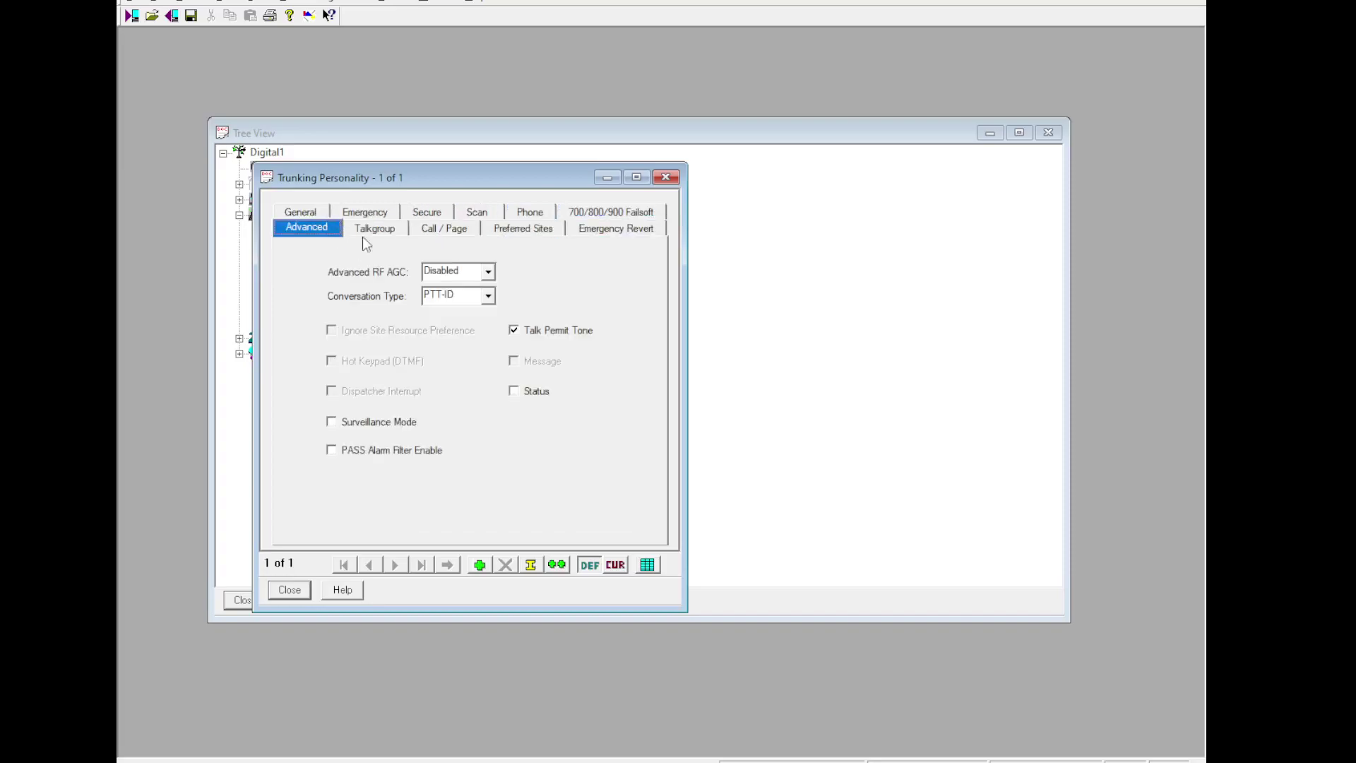
{"action": "key", "text": "Tab"}
{"action": "key", "text": "Down"}
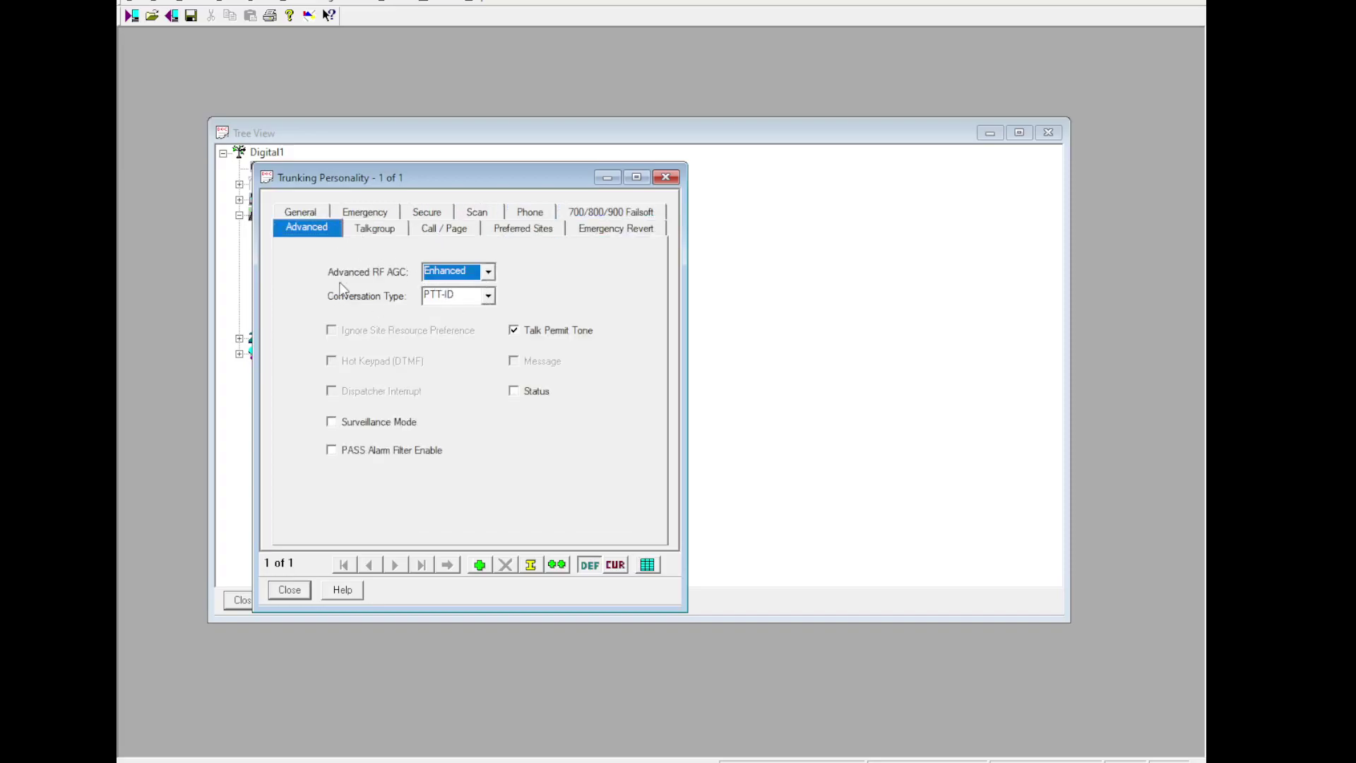
{"action": "left_click", "coordinate": [513, 391]}
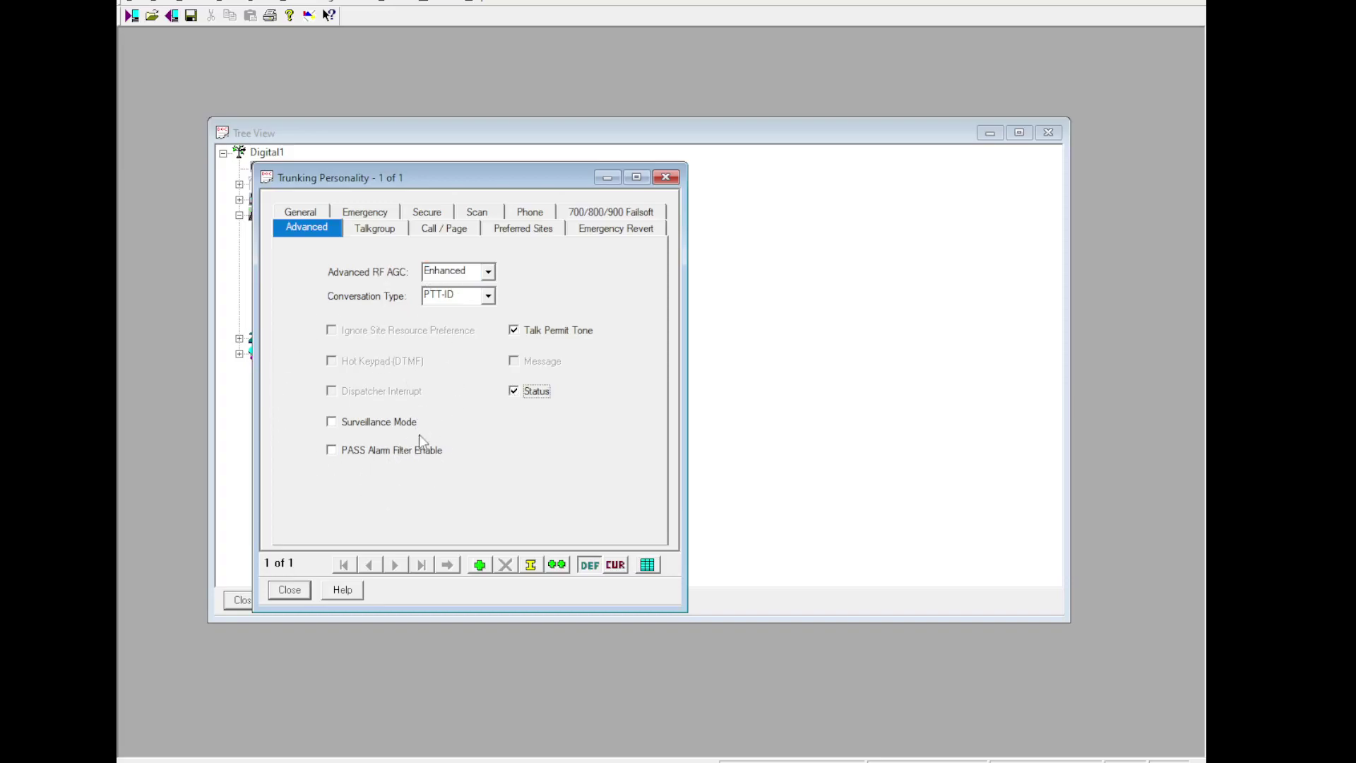
Step: Add two more rows to the personality's talkgroup list
{"action": "left_click", "coordinate": [395, 232]}
{"action": "left_click", "coordinate": [301, 248]}
{"action": "left_click", "coordinate": [301, 248]}
{"action": "left_click_drag", "start_coordinate": [678, 291], "coordinate": [1024, 283]}
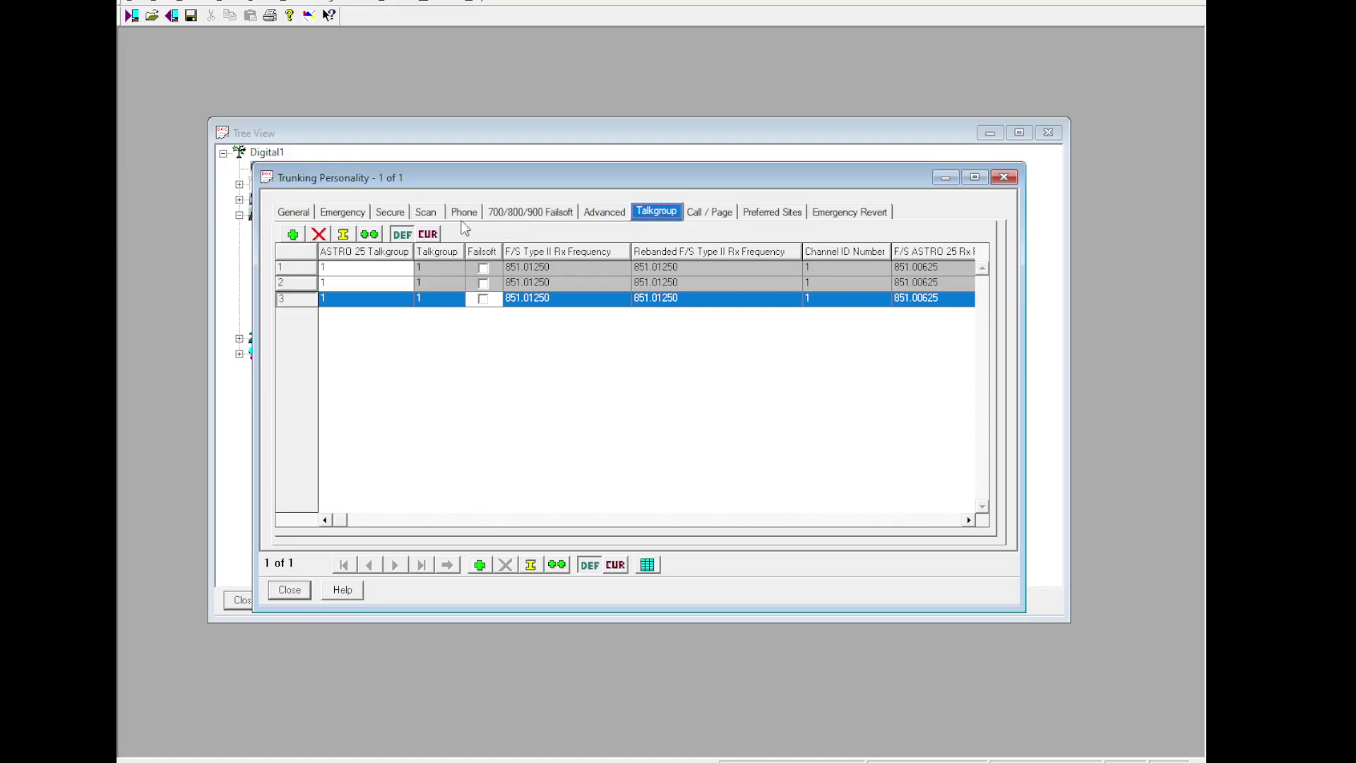
Step: Change the first ASTRO 25 talkgroup ID to 787B
{"action": "left_click", "coordinate": [346, 269]}
{"action": "type", "text": "78"}
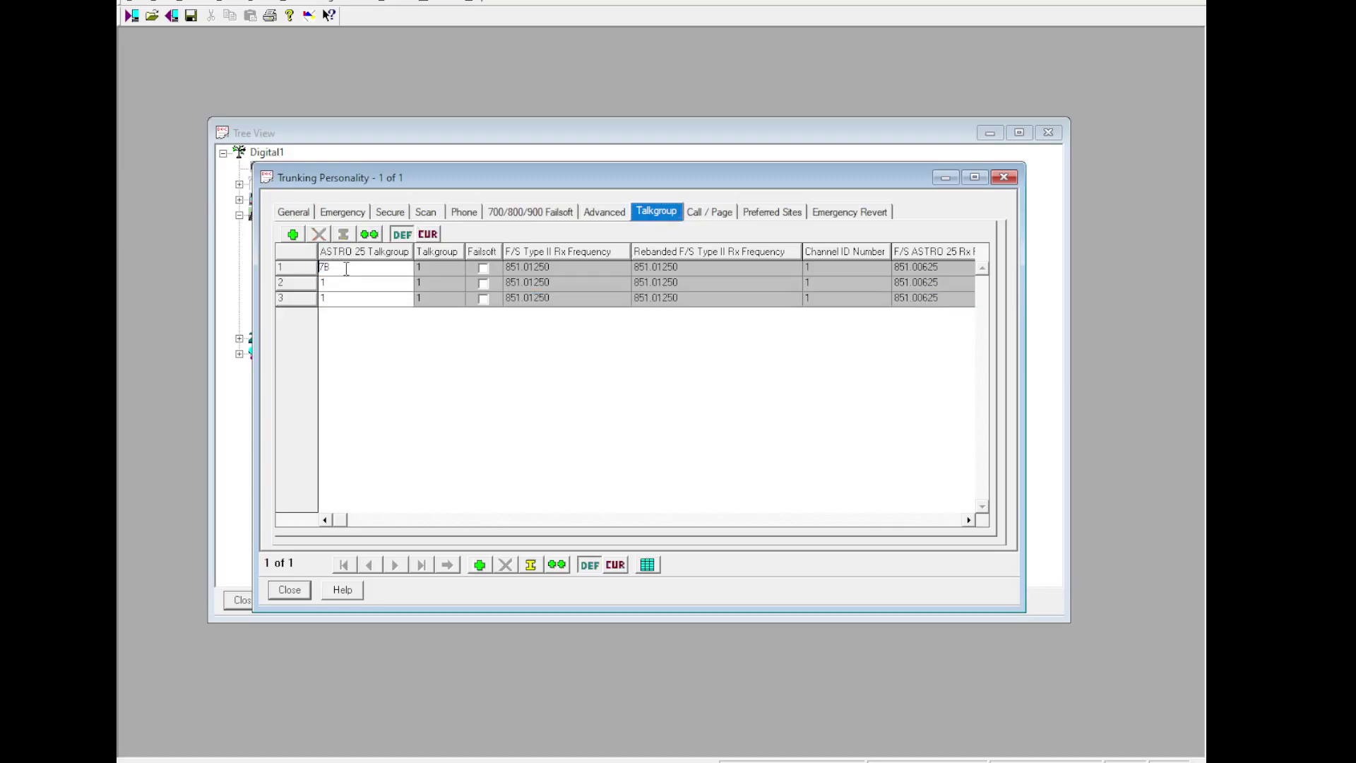
{"action": "type", "text": "7"}
{"action": "type", "text": "B"}
{"action": "key", "text": "Return"}
Step: Set private calls to Unit to Unit, Unlimited operation and call alerts, with In-Call User Alert on
{"action": "left_click", "coordinate": [711, 214]}
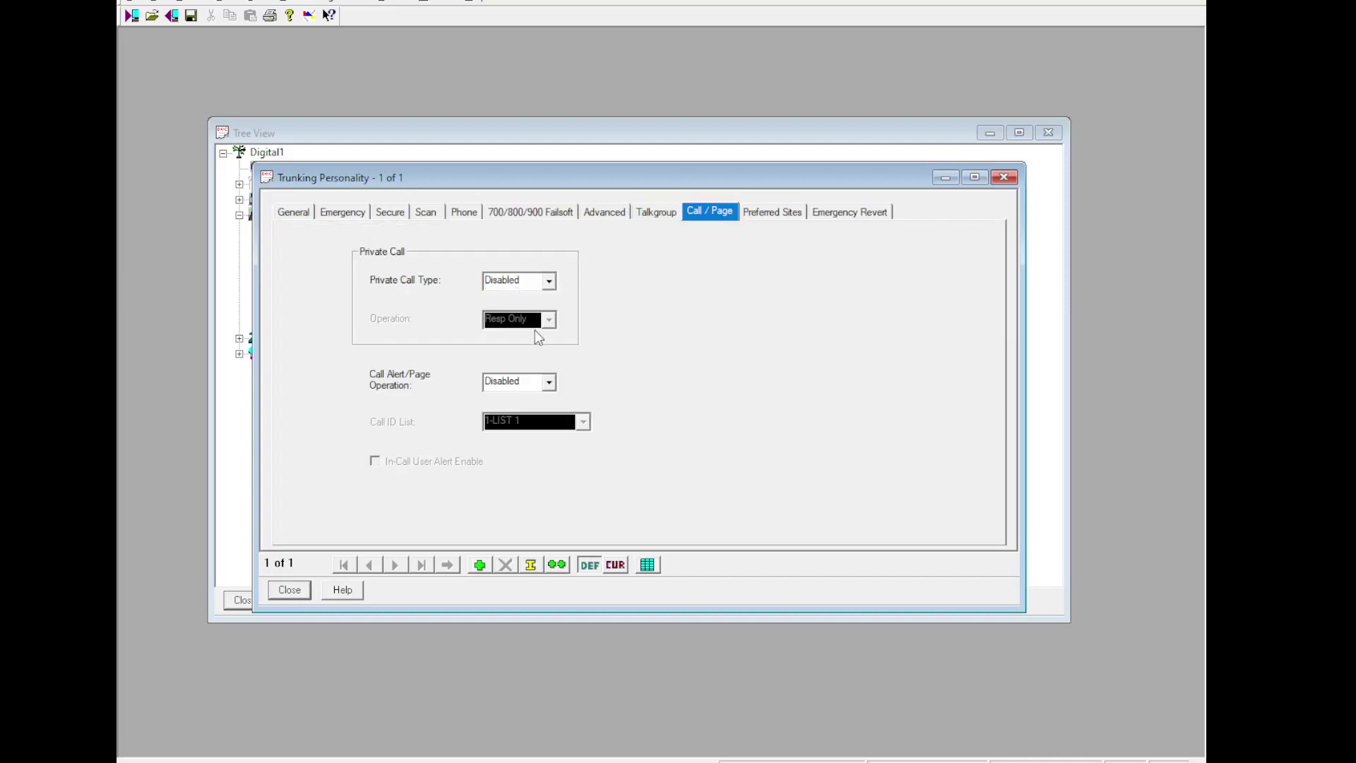
{"action": "key", "text": "Down"}
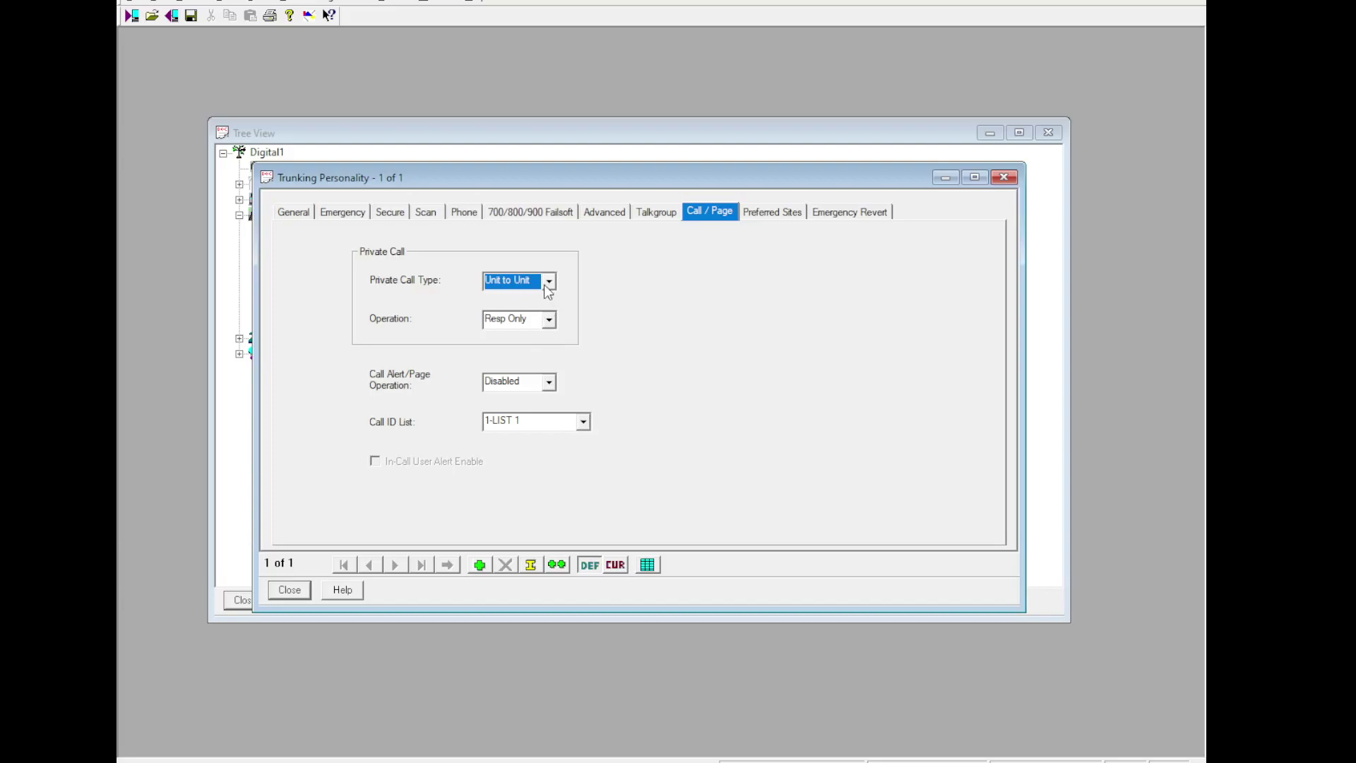
{"action": "left_click", "coordinate": [548, 319]}
{"action": "key", "text": "Down"}
{"action": "left_click", "coordinate": [548, 382]}
{"action": "key", "text": "Down"}
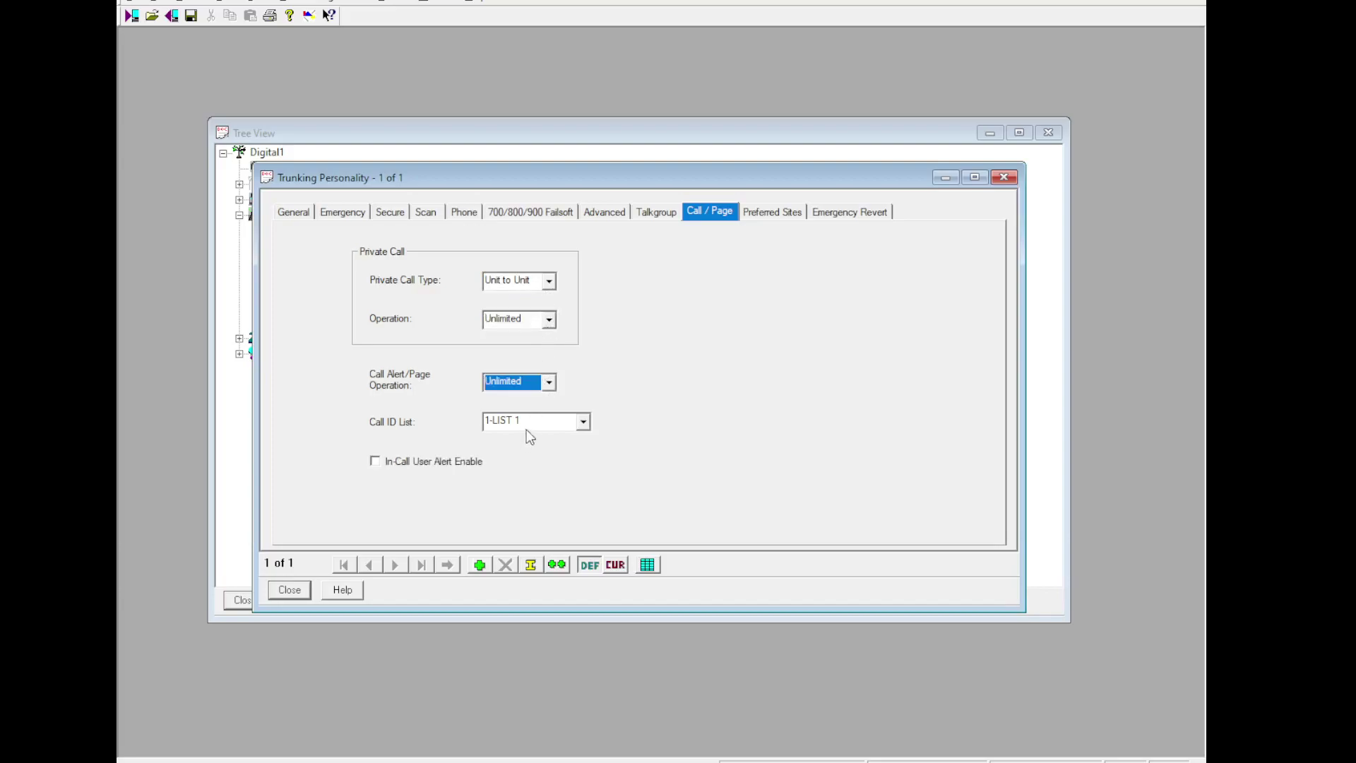
{"action": "left_click", "coordinate": [444, 466]}
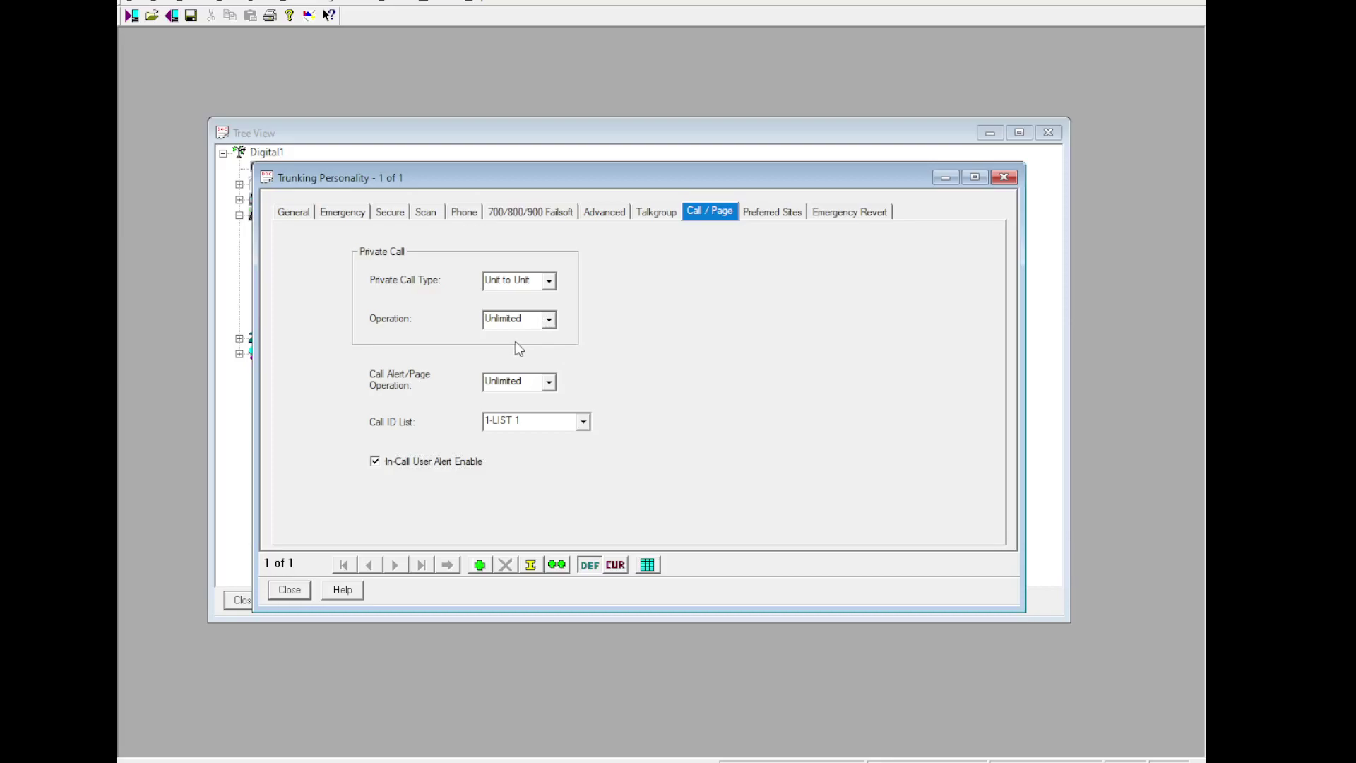
Step: Check the preferred sites and emergency revert settings, then close the trunking personality
{"action": "left_click", "coordinate": [784, 213]}
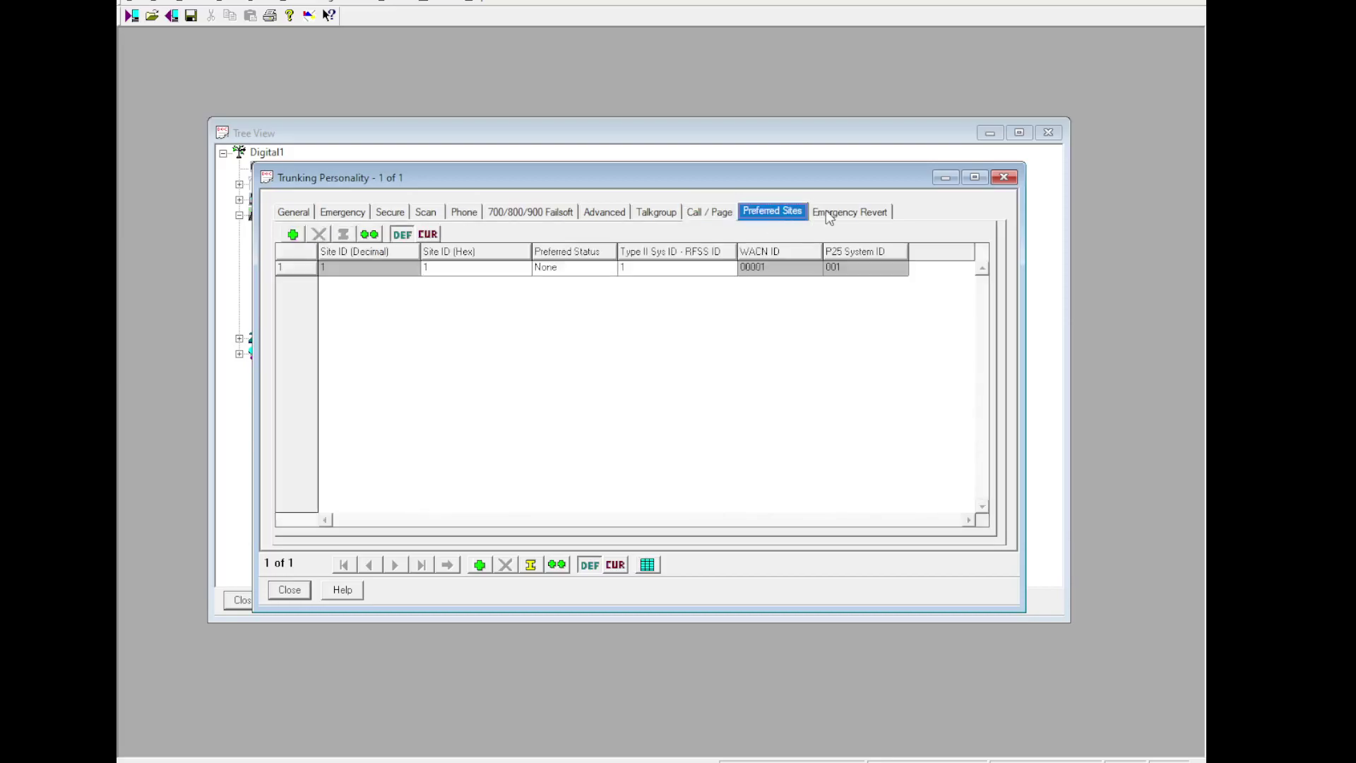
{"action": "left_click", "coordinate": [868, 215]}
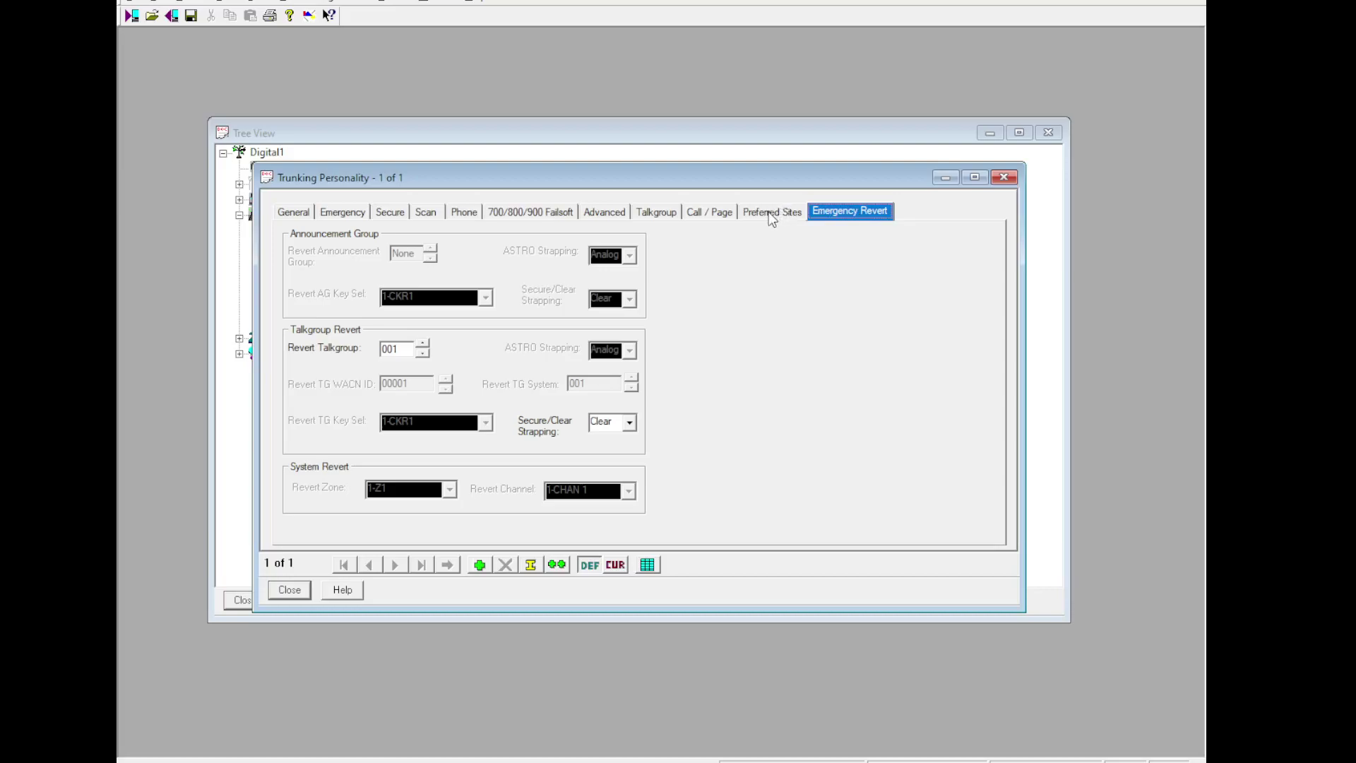
{"action": "left_click", "coordinate": [295, 591]}
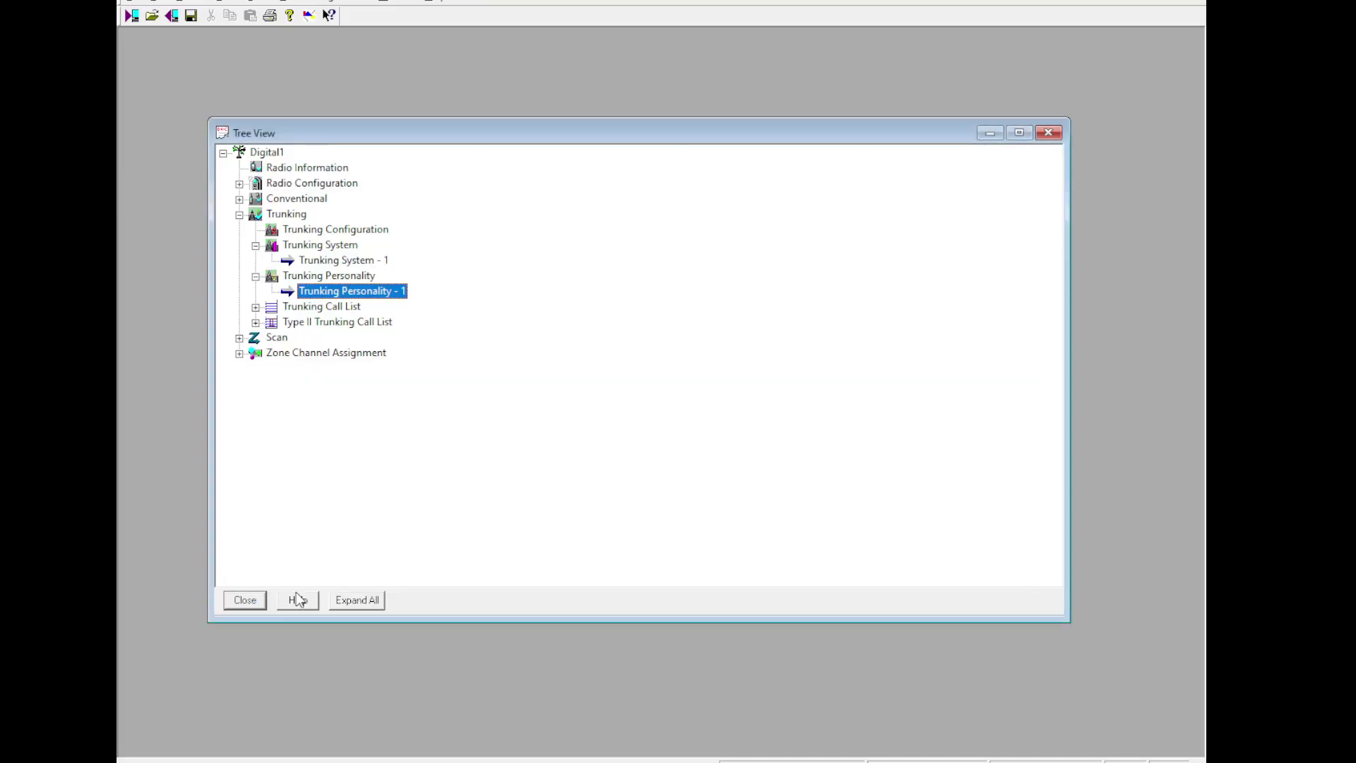
Step: Open the trunking call list's calls and add more call entries
{"action": "left_click", "coordinate": [295, 316]}
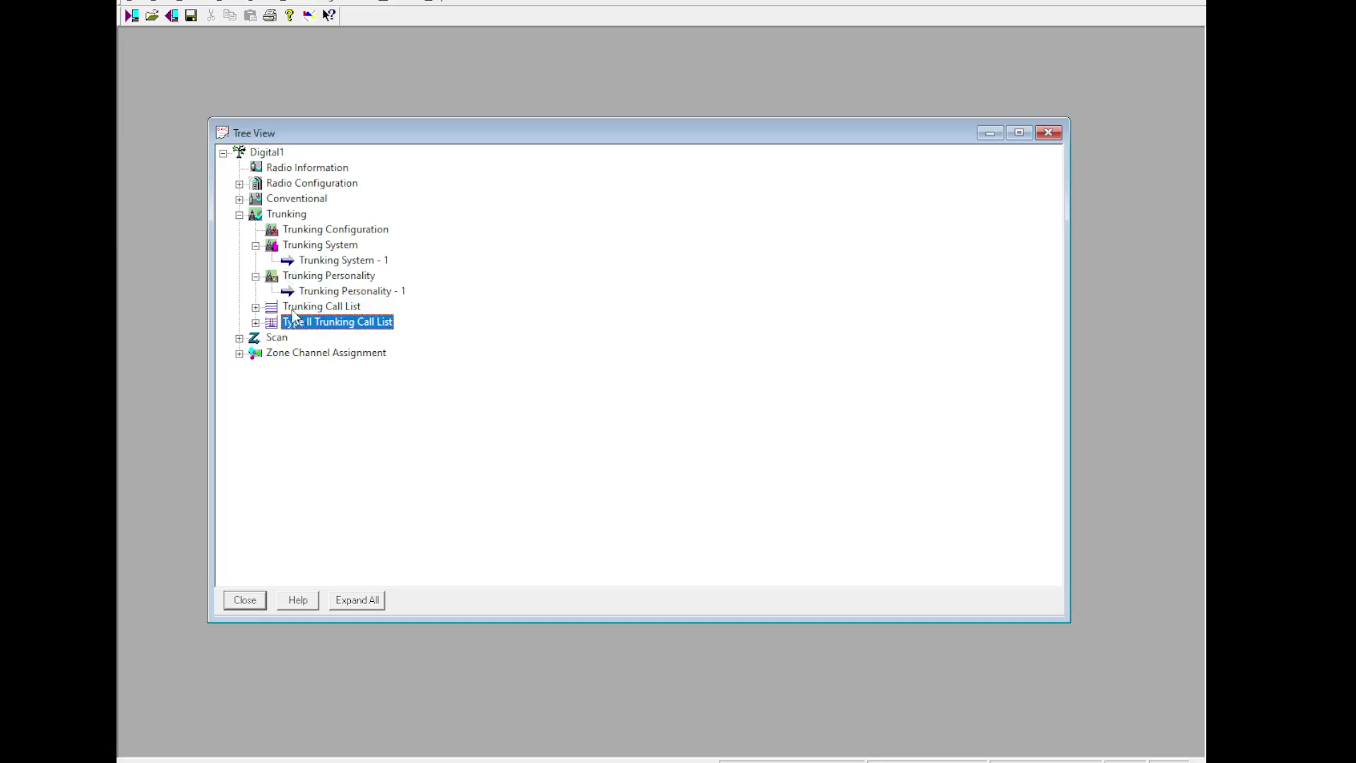
{"action": "double_click", "coordinate": [291, 308]}
{"action": "double_click", "coordinate": [303, 321]}
{"action": "left_click", "coordinate": [357, 235]}
{"action": "double_click", "coordinate": [315, 256]}
Step: Give the first call entry its alias text and Call List ID 00009001
{"action": "double_click", "coordinate": [417, 290]}
{"action": "type", "text": "ROSE"}
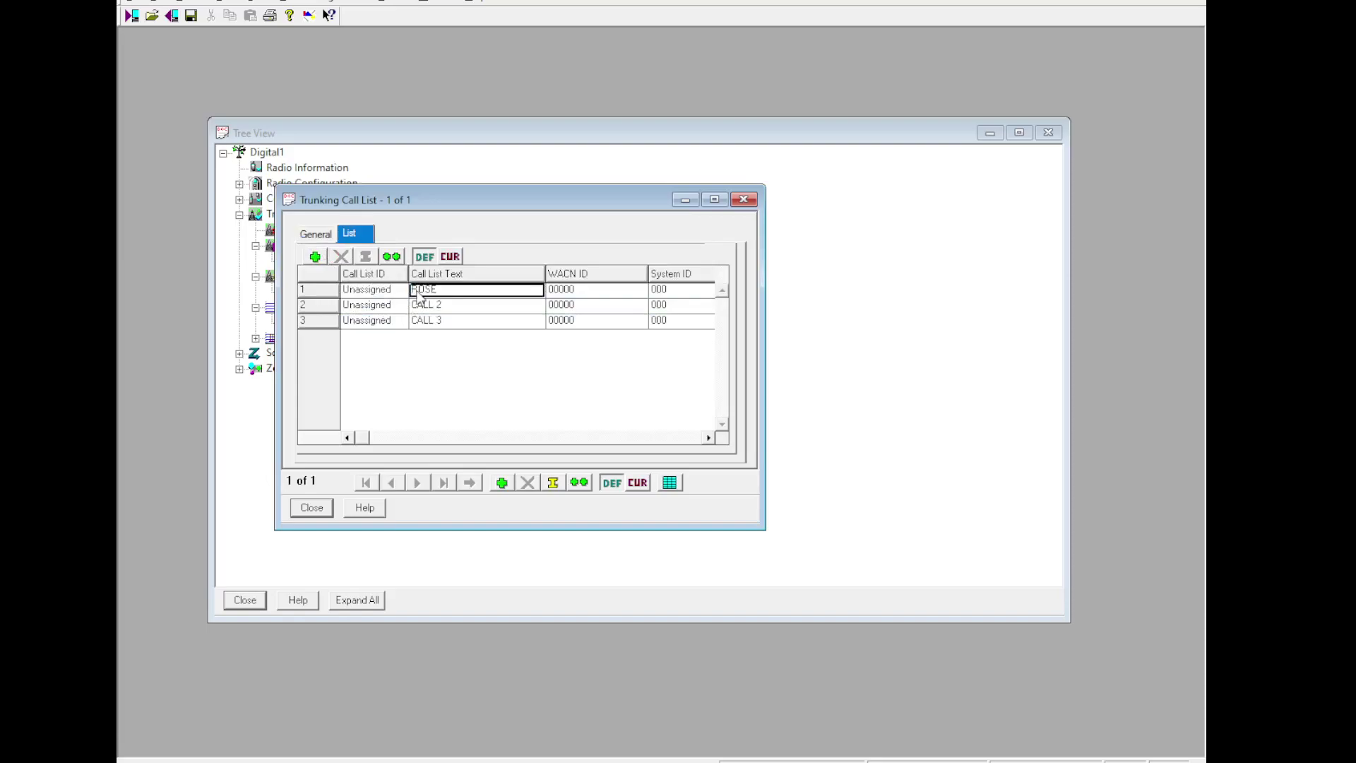
{"action": "double_click", "coordinate": [382, 292]}
{"action": "type", "text": "91001"}
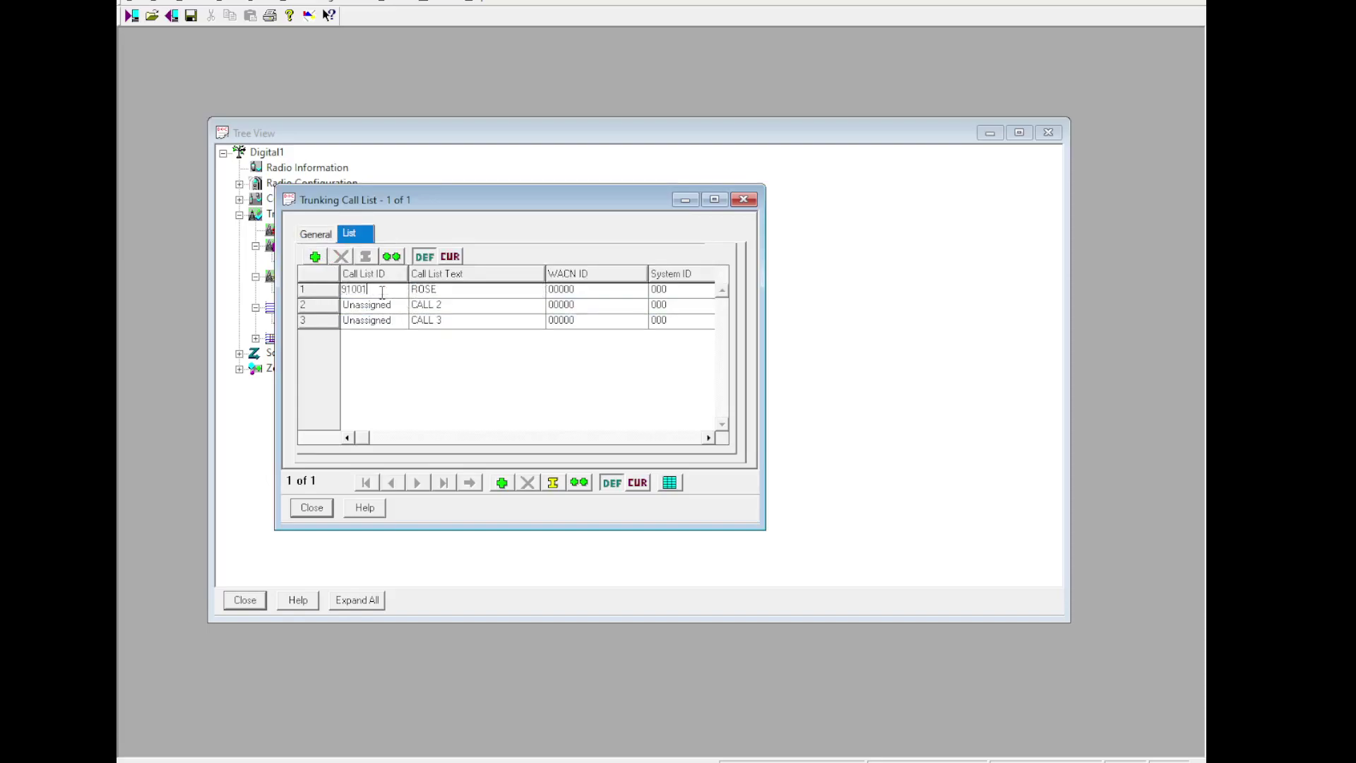
{"action": "key", "text": "BackSpace"}
{"action": "key", "text": "BackSpace"}
{"action": "key", "text": "BackSpace"}
{"action": "key", "text": "BackSpace"}
{"action": "key", "text": "BackSpace"}
{"action": "type", "text": "9001"}
{"action": "key", "text": "Return"}
Step: Name the second entry XTS4000 with Call List ID 00009002
{"action": "double_click", "coordinate": [431, 304]}
{"action": "type", "text": "XTS4000"}
{"action": "double_click", "coordinate": [393, 308]}
{"action": "type", "text": "9002"}
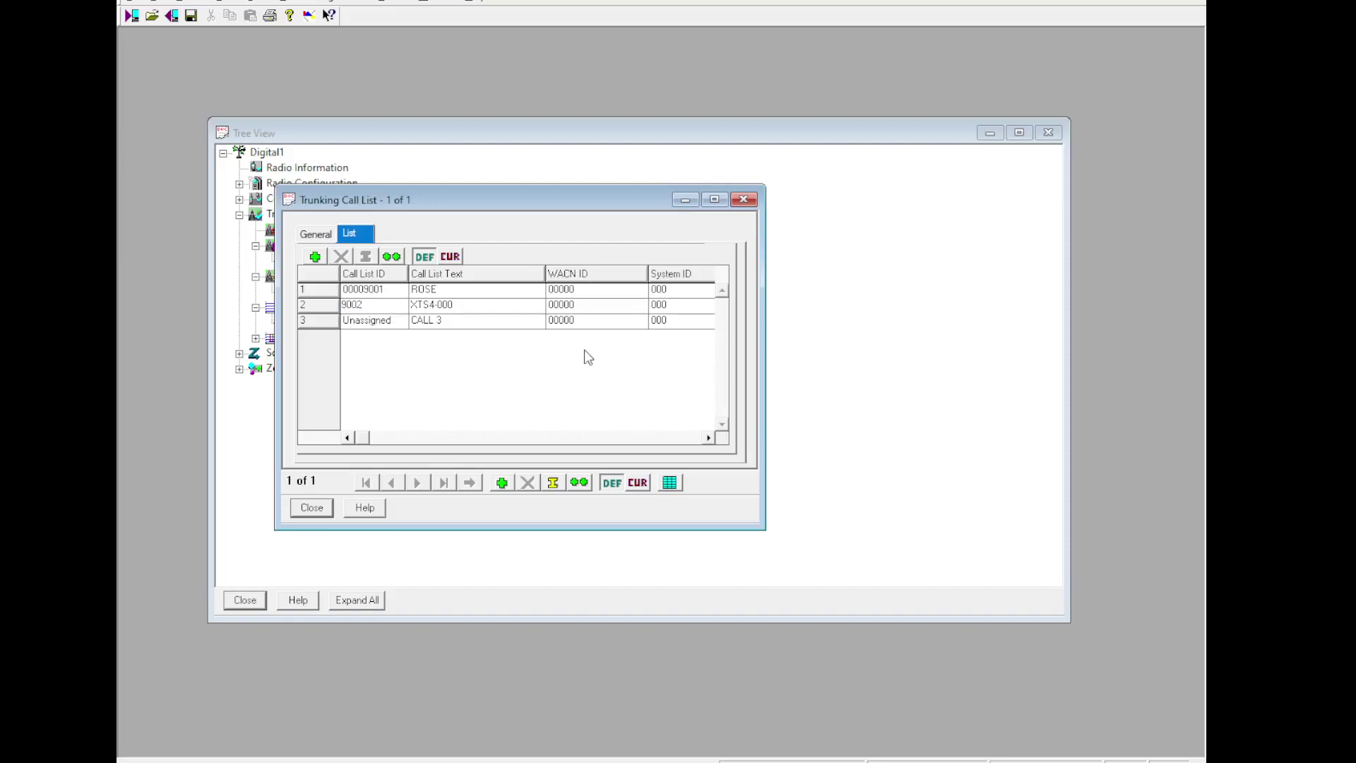
Step: Apply WACN ID DEE00 and System ID 13B to all entries and close the call list
{"action": "double_click", "coordinate": [592, 295]}
{"action": "type", "text": "DEE"}
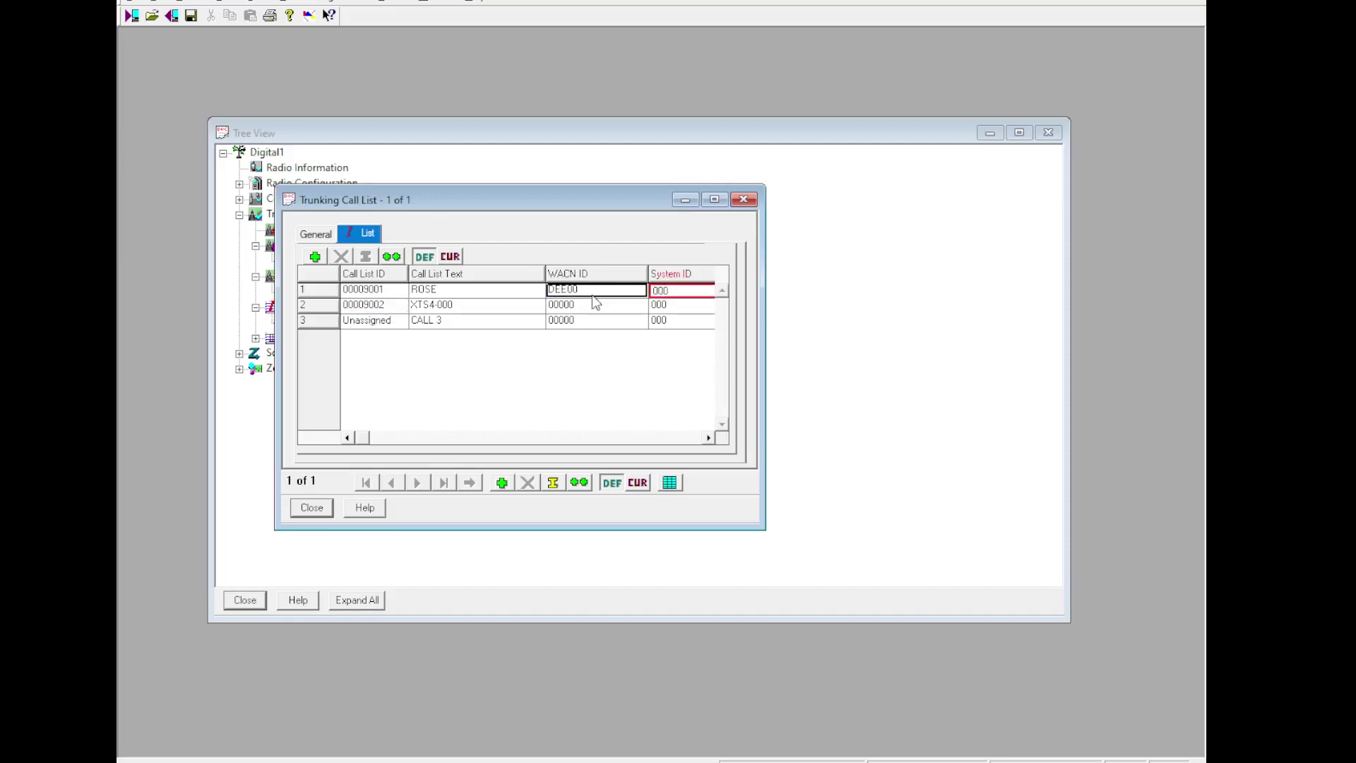
{"action": "left_click", "coordinate": [648, 293]}
{"action": "type", "text": "13B"}
{"action": "key", "text": "Return"}
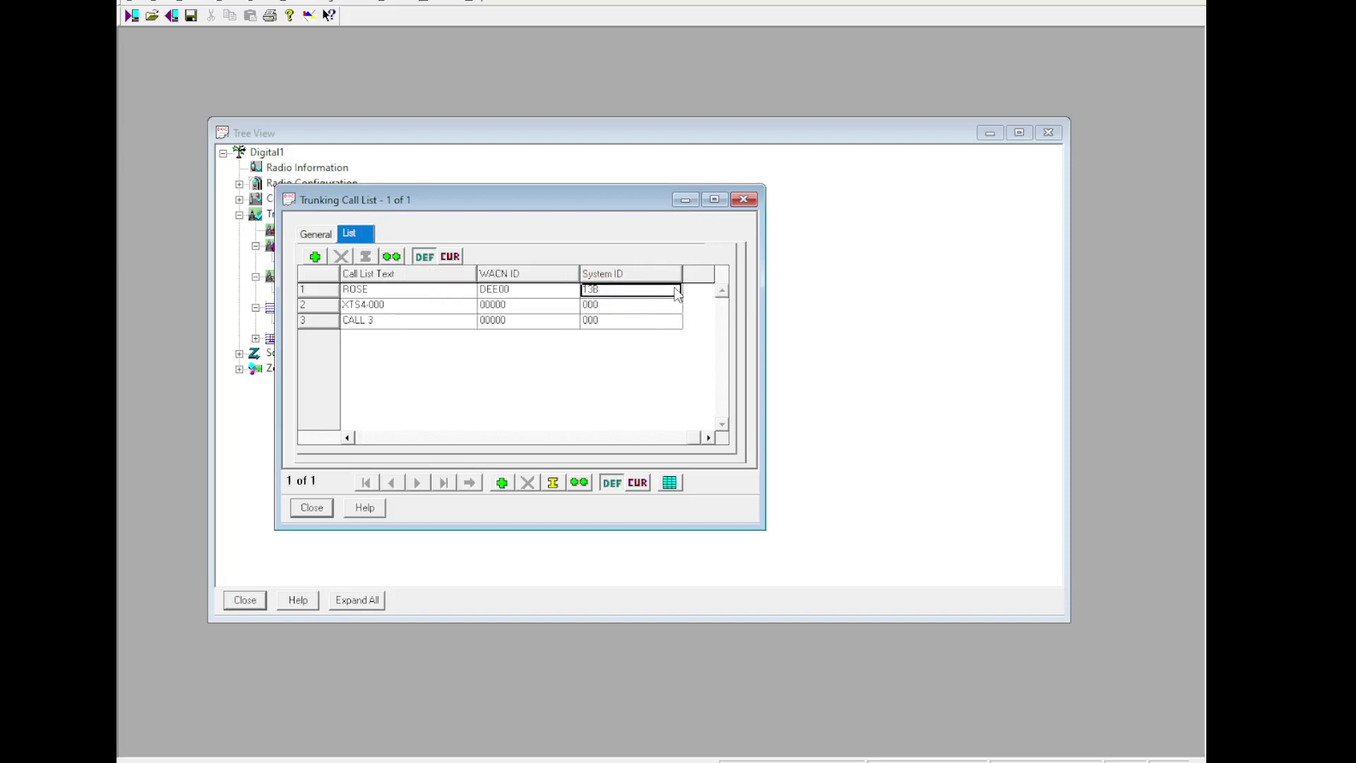
{"action": "left_click", "coordinate": [537, 297]}
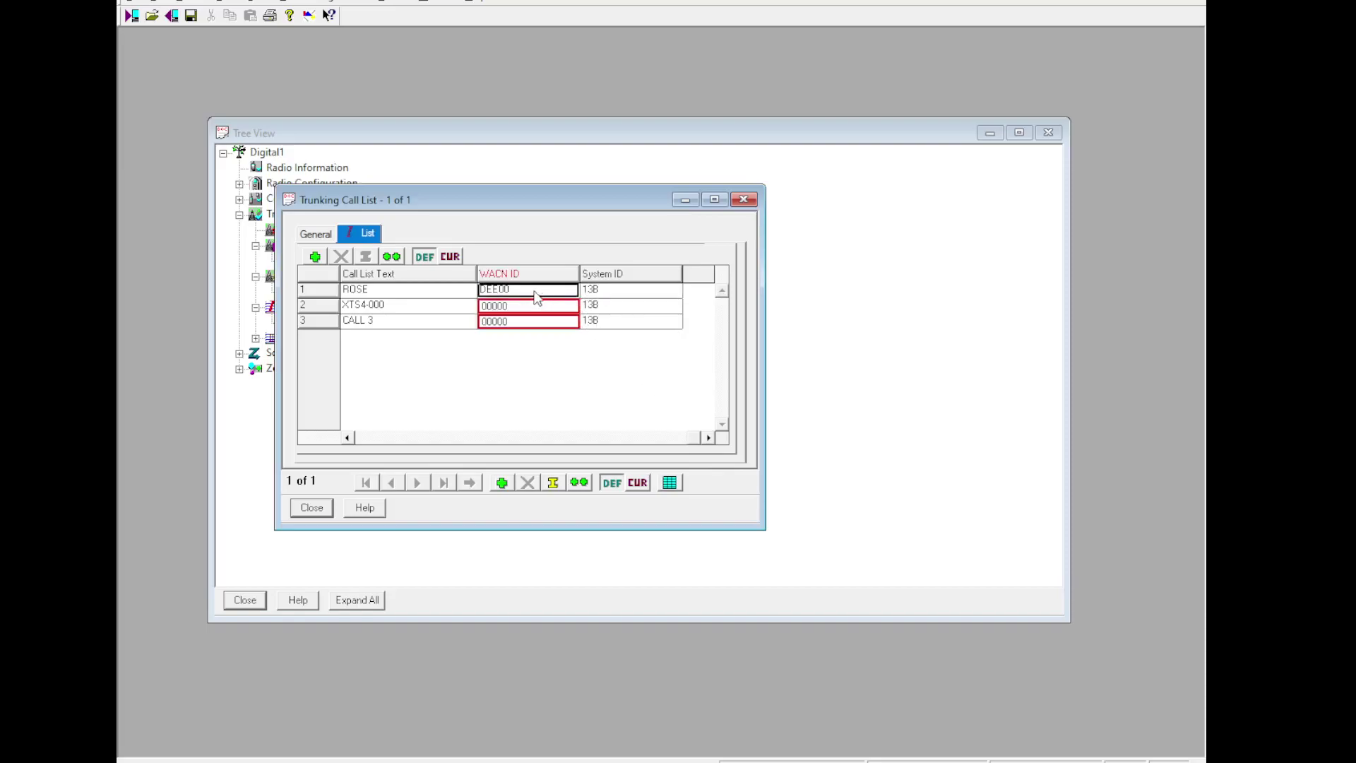
{"action": "left_click", "coordinate": [312, 507]}
{"action": "double_click", "coordinate": [275, 215]}
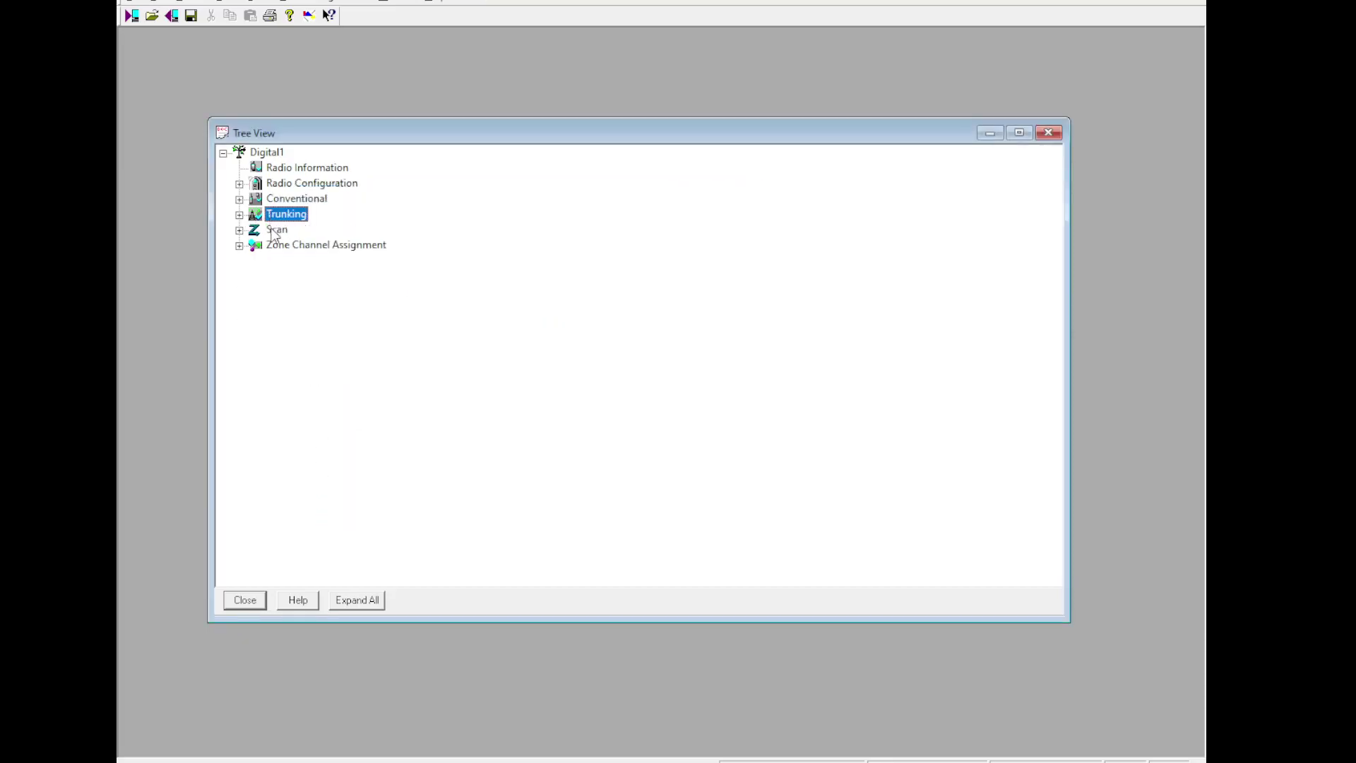
Step: Expand Zone Channel Assignment in the tree and open zone Z1
{"action": "double_click", "coordinate": [275, 230]}
{"action": "double_click", "coordinate": [325, 275]}
{"action": "double_click", "coordinate": [276, 230]}
{"action": "double_click", "coordinate": [287, 259]}
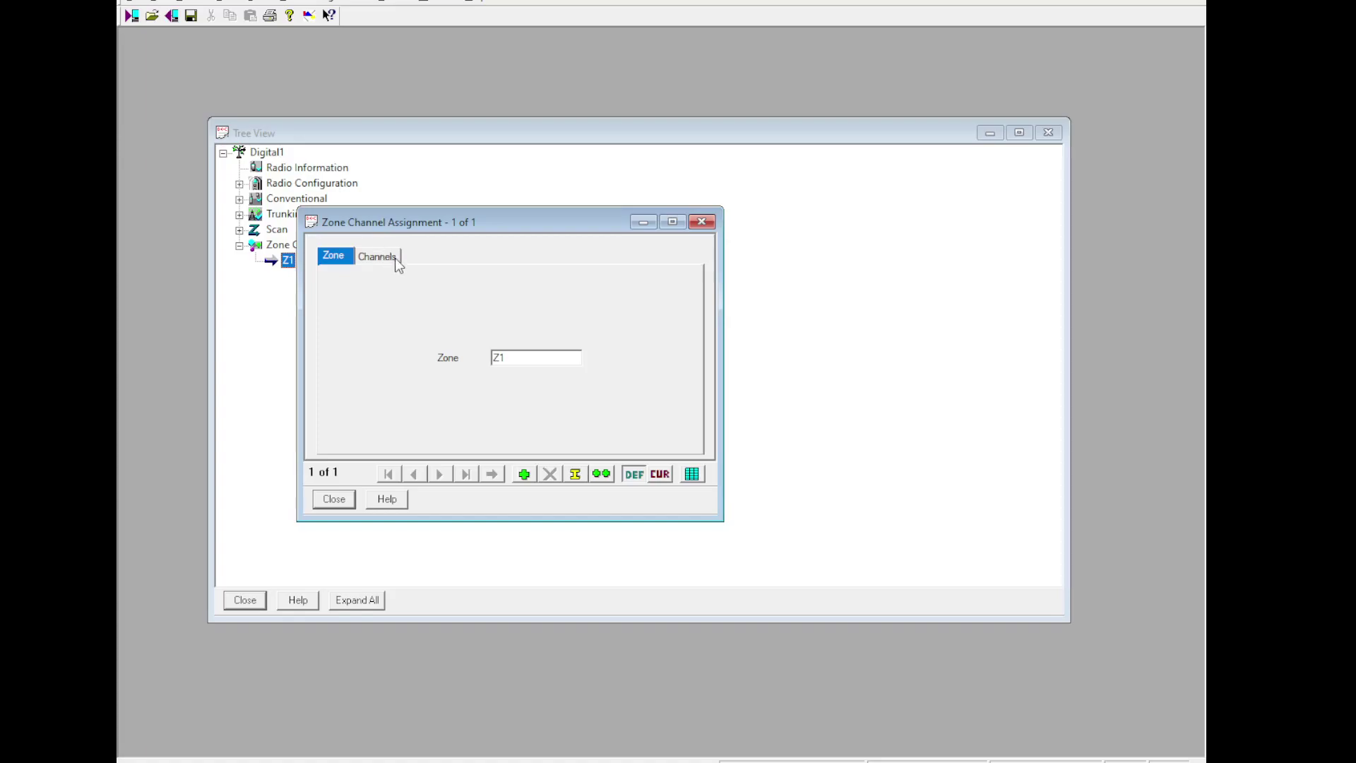
Step: Change zone Z1's CHAN 1 personality from Cnv to Trk with talkgroup 1-7B7B
{"action": "left_click", "coordinate": [395, 259]}
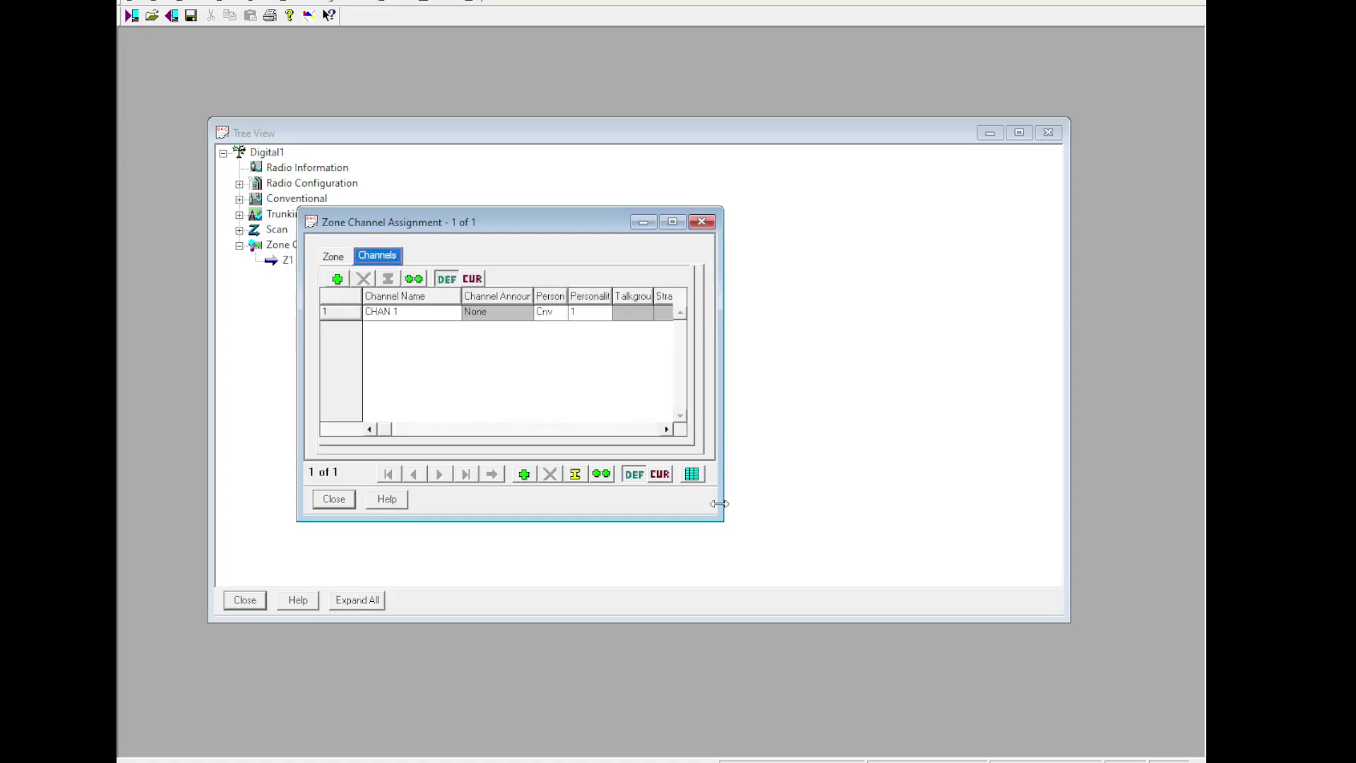
{"action": "left_click_drag", "start_coordinate": [721, 503], "coordinate": [1048, 503]}
{"action": "left_click_drag", "start_coordinate": [297, 345], "coordinate": [165, 345]}
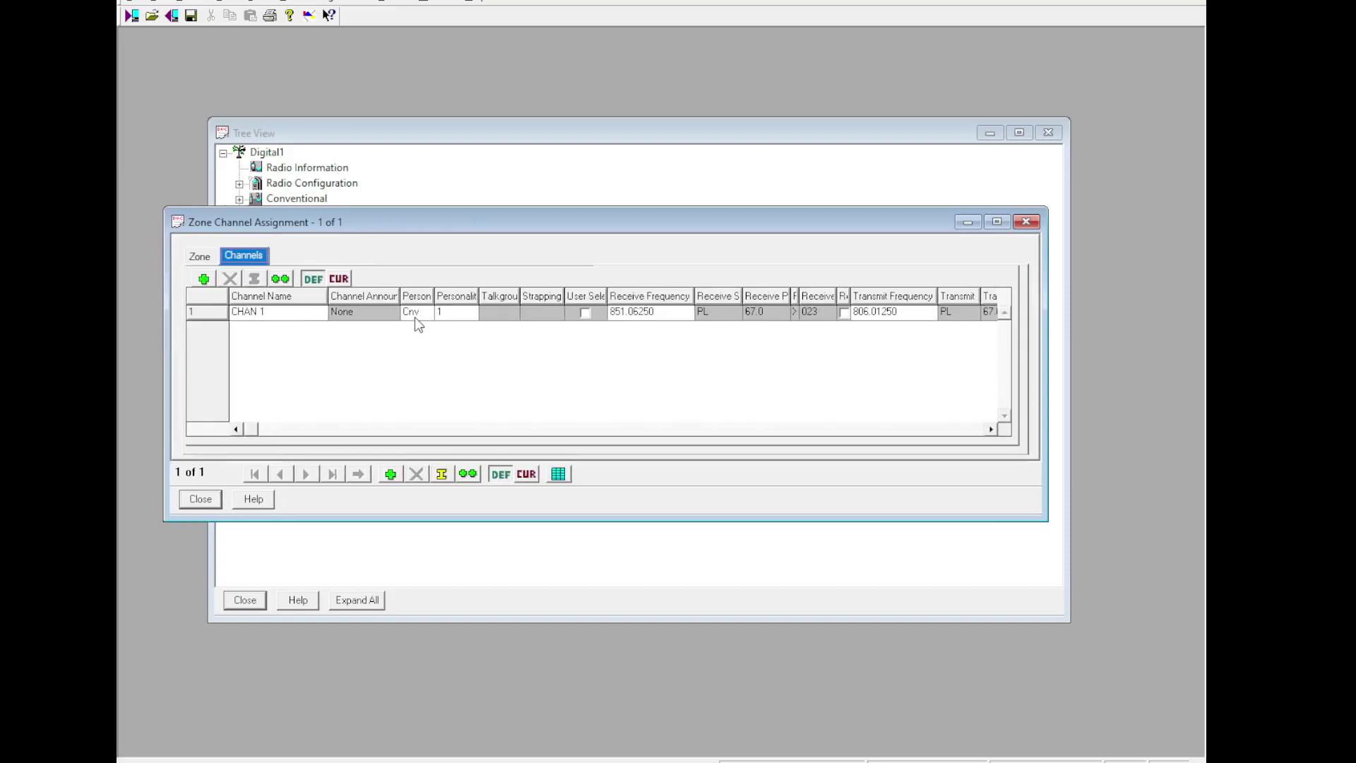
{"action": "left_click", "coordinate": [416, 315]}
{"action": "key", "text": "Down"}
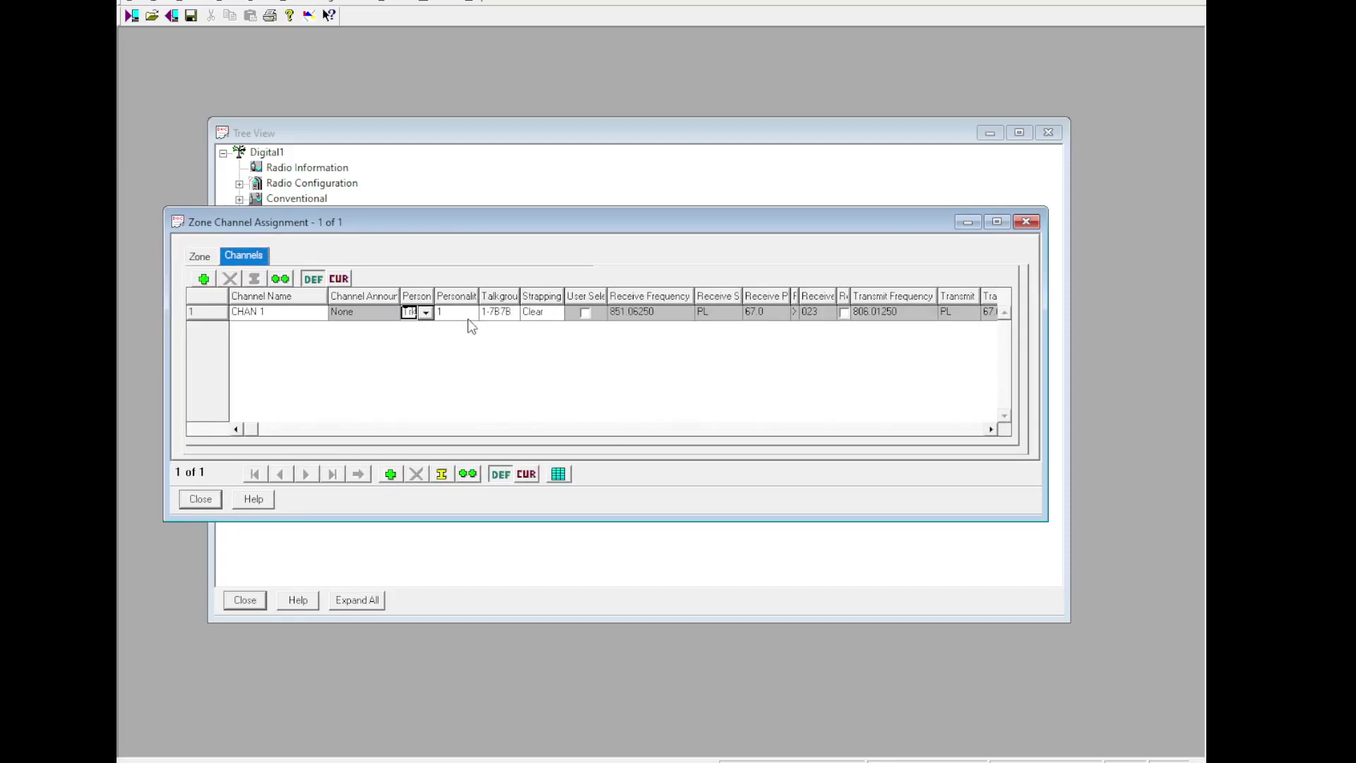
{"action": "left_click", "coordinate": [499, 313]}
{"action": "left_click", "coordinate": [541, 314]}
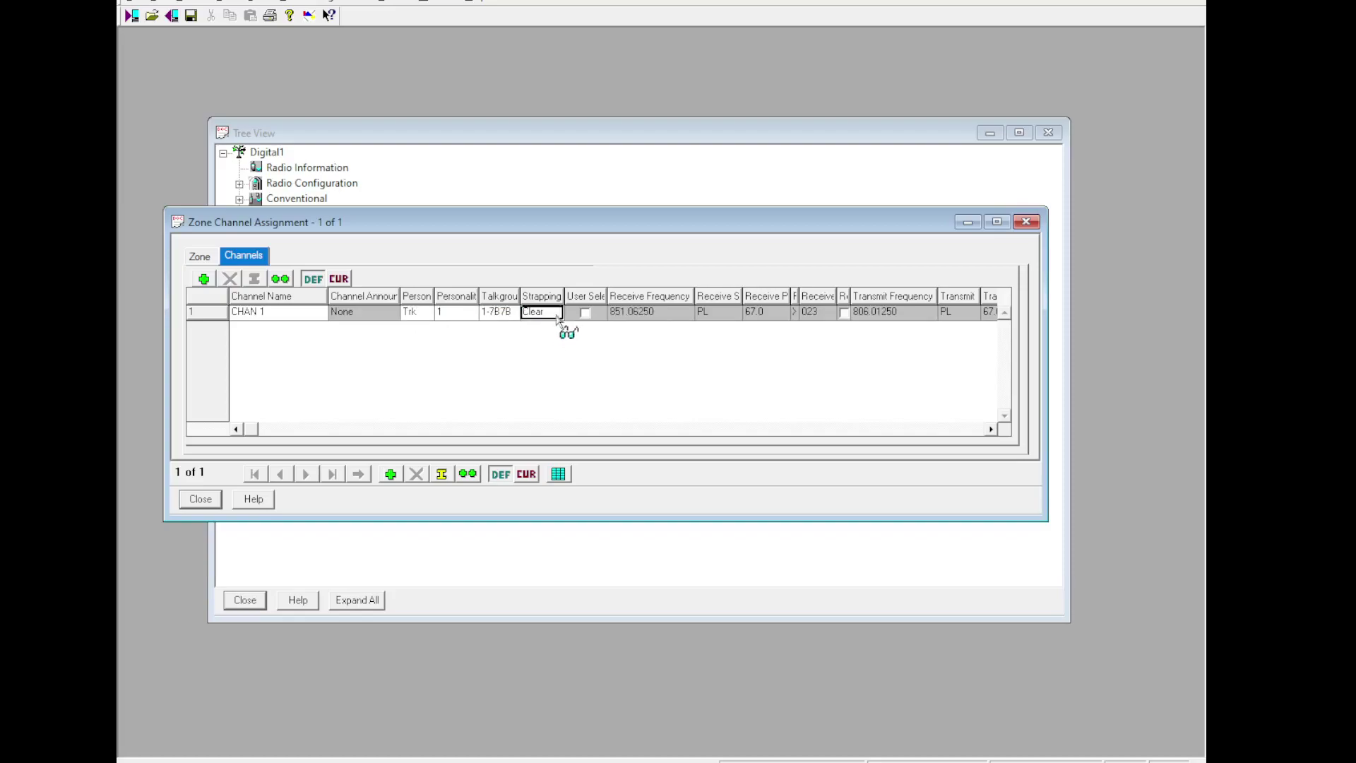
{"action": "left_click_drag", "start_coordinate": [1048, 319], "coordinate": [1119, 319]}
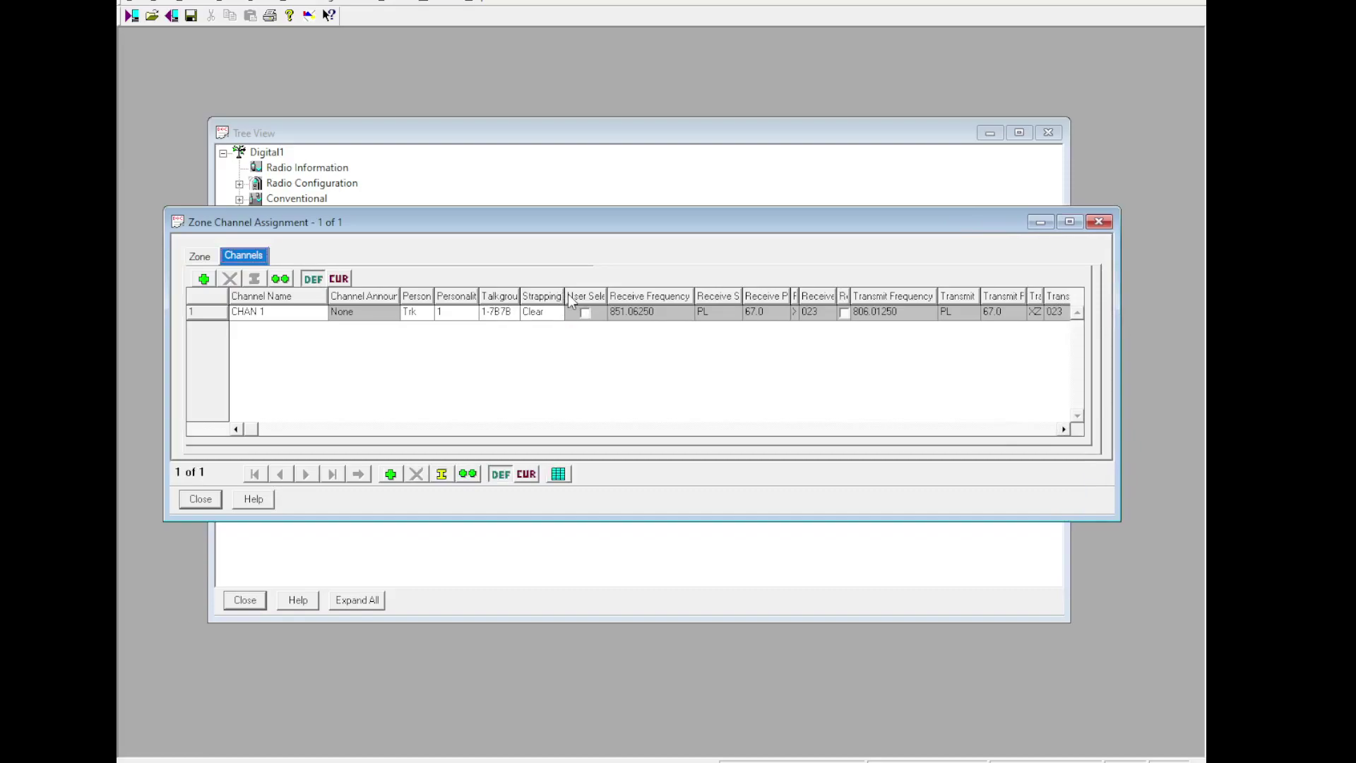
{"action": "left_click_drag", "start_coordinate": [565, 297], "coordinate": [609, 297]}
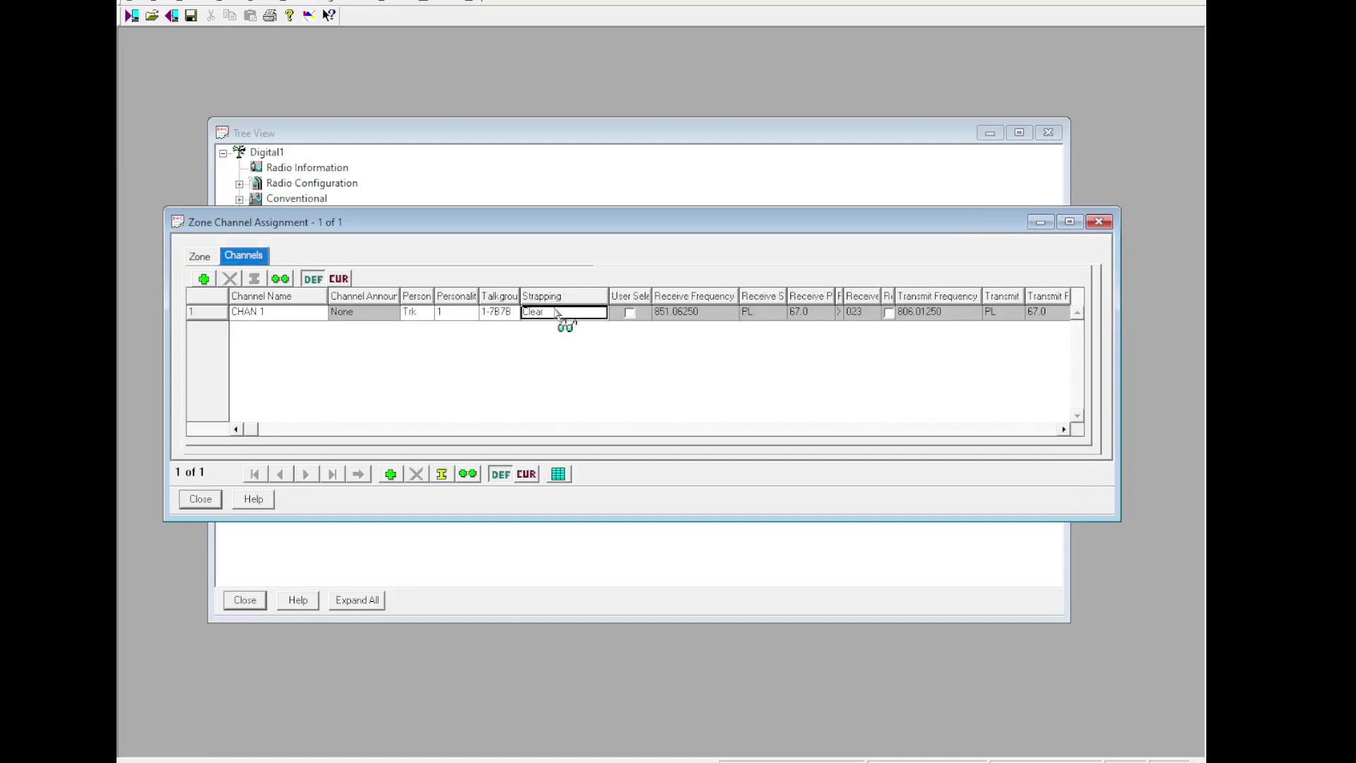
{"action": "left_click", "coordinate": [503, 164]}
Step: In Trunking Personality - 1, switch talkgroup row 1's Secure/Clear Strapping to Select and close it
{"action": "double_click", "coordinate": [295, 216]}
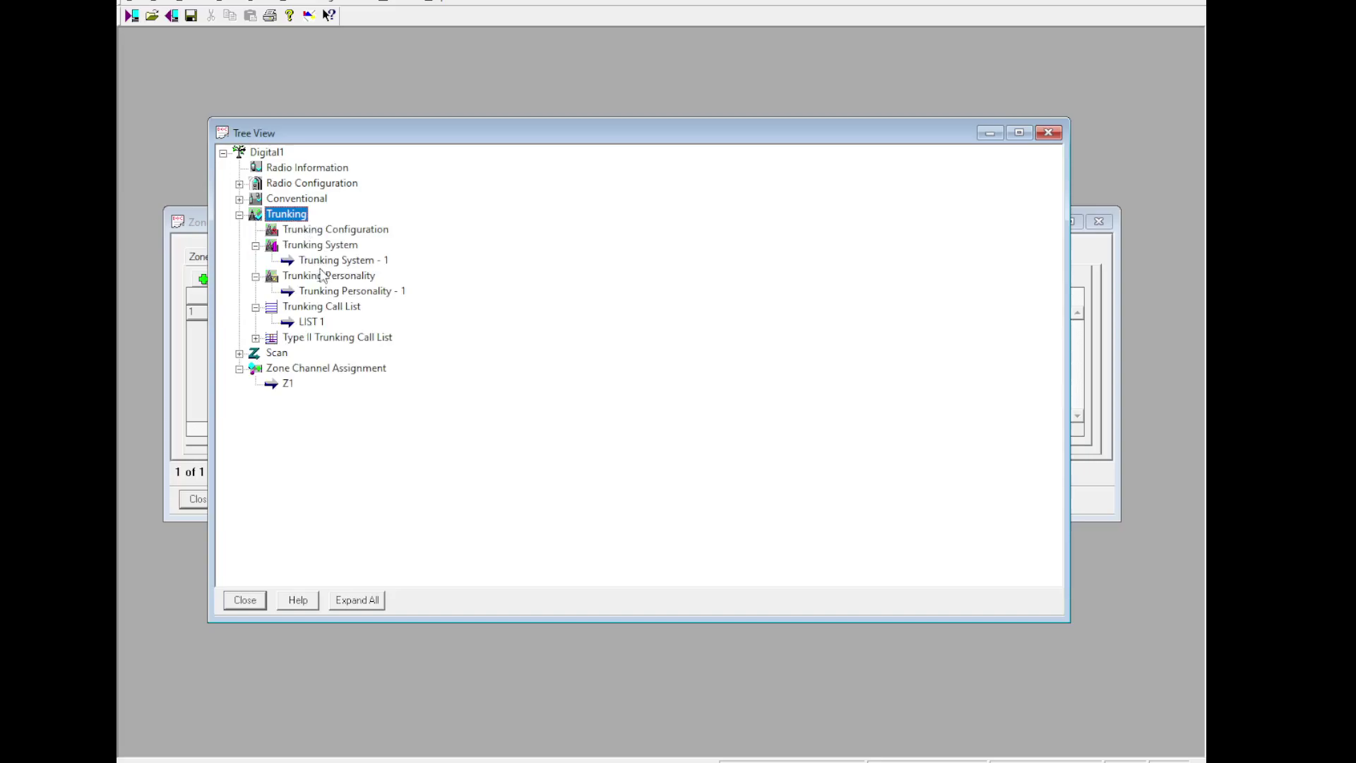
{"action": "double_click", "coordinate": [336, 292]}
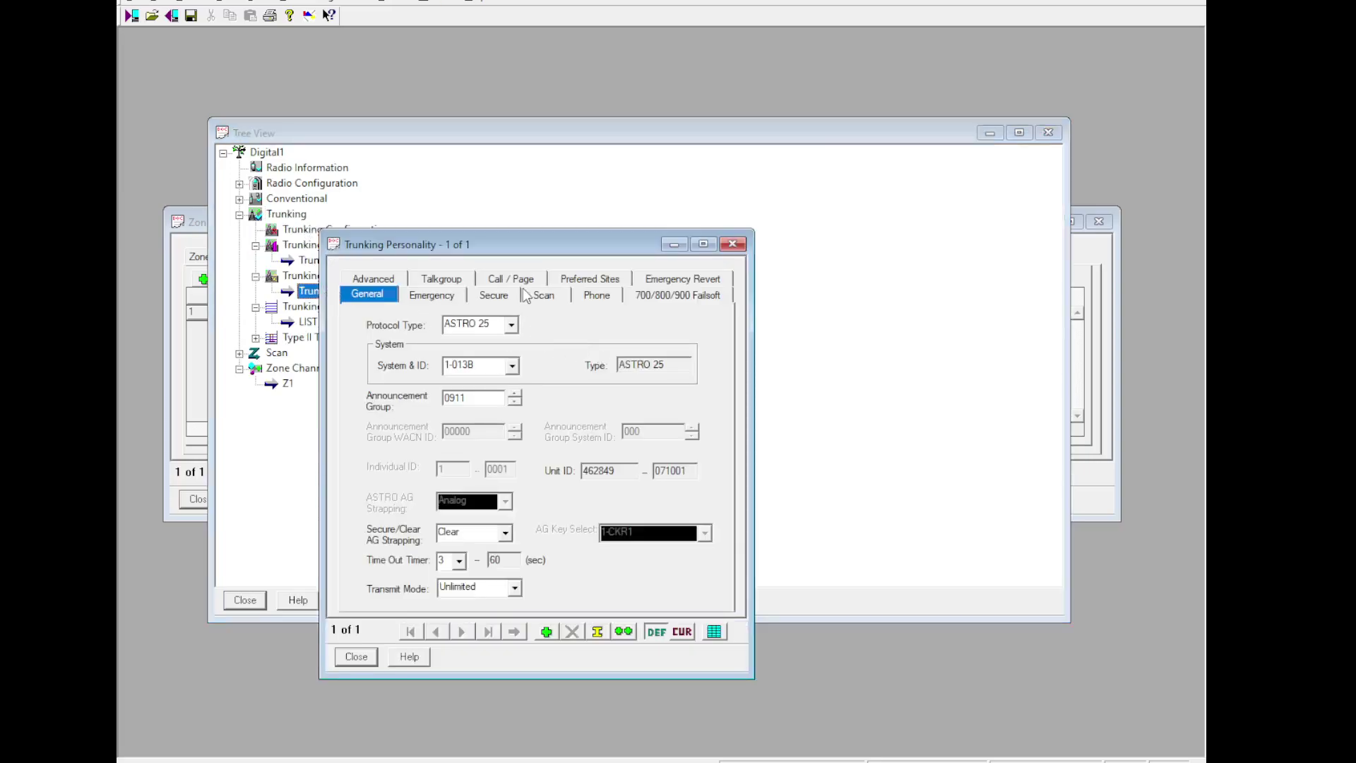
{"action": "left_click", "coordinate": [468, 282]}
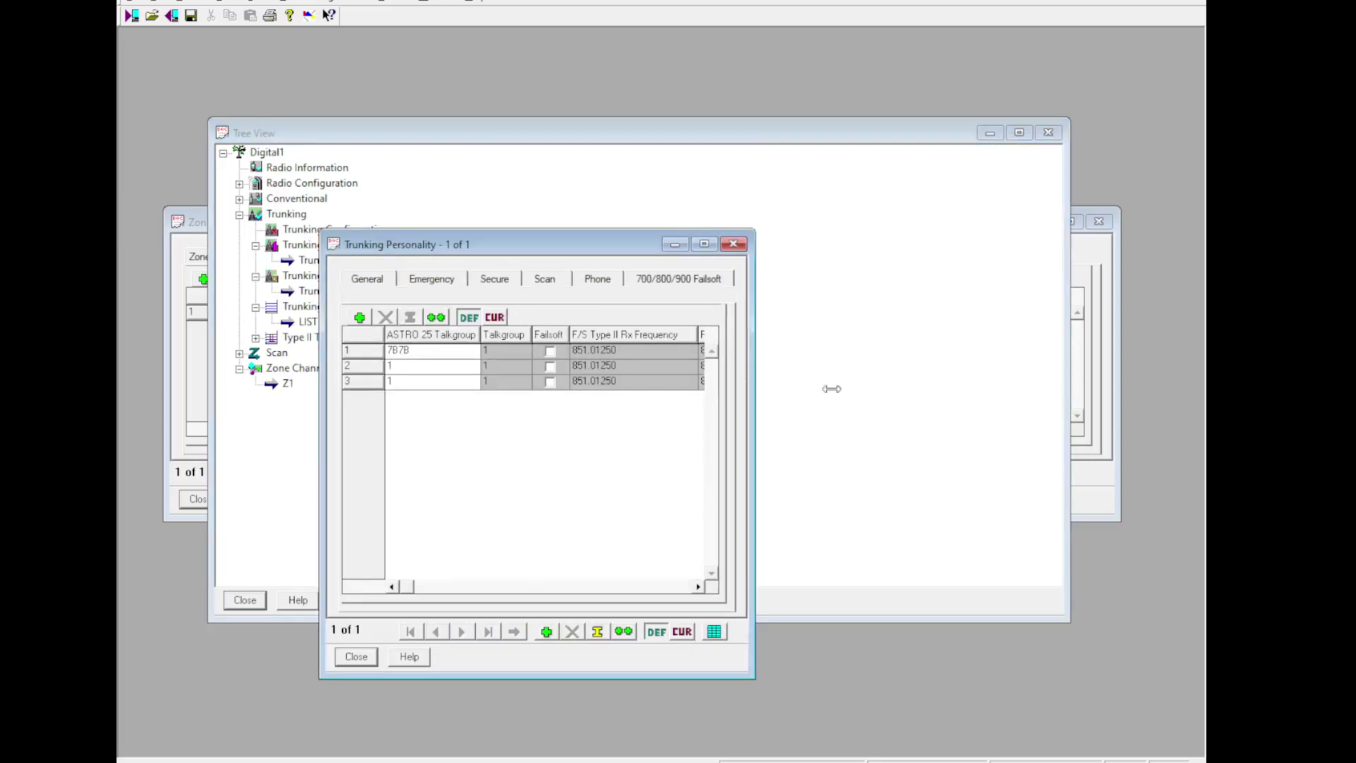
{"action": "left_click_drag", "start_coordinate": [862, 391], "coordinate": [997, 396]}
{"action": "left_click", "coordinate": [943, 588]}
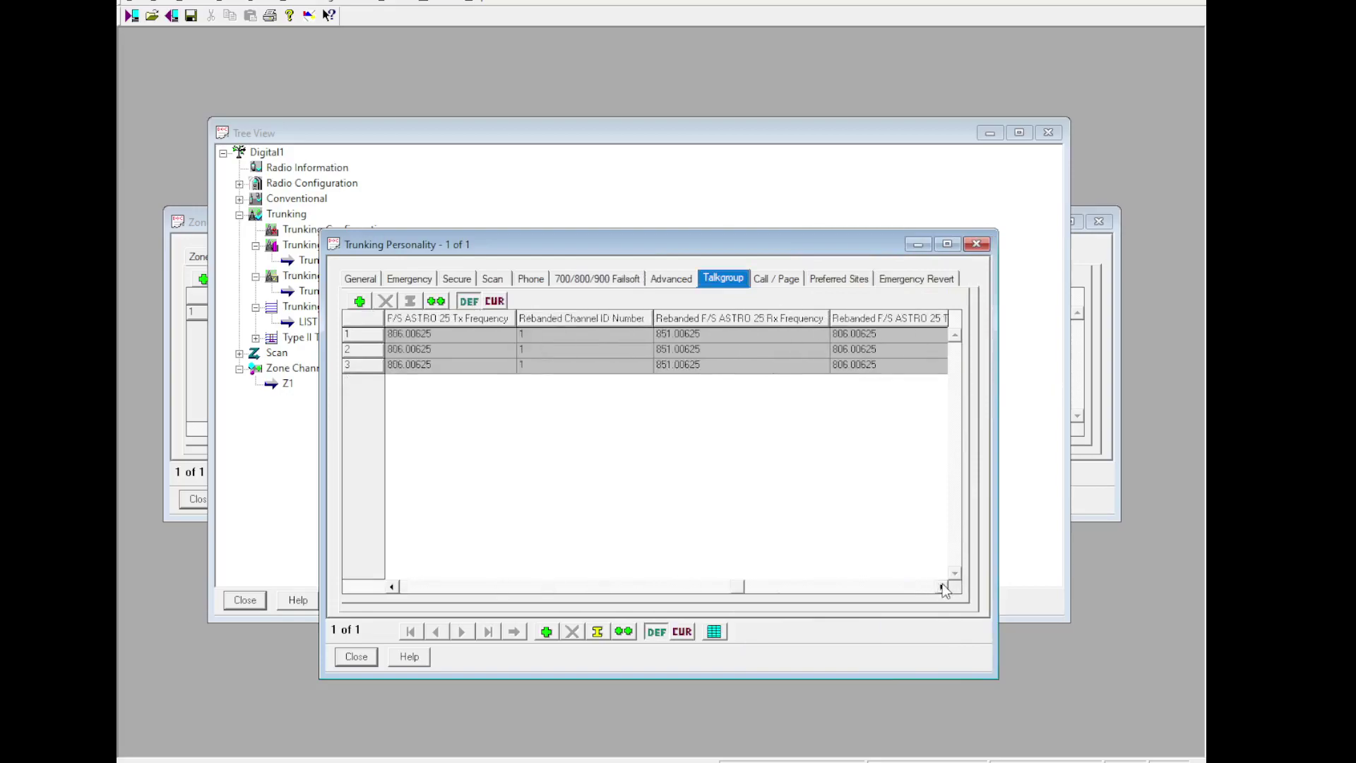
{"action": "left_click", "coordinate": [943, 588]}
{"action": "left_click", "coordinate": [670, 337]}
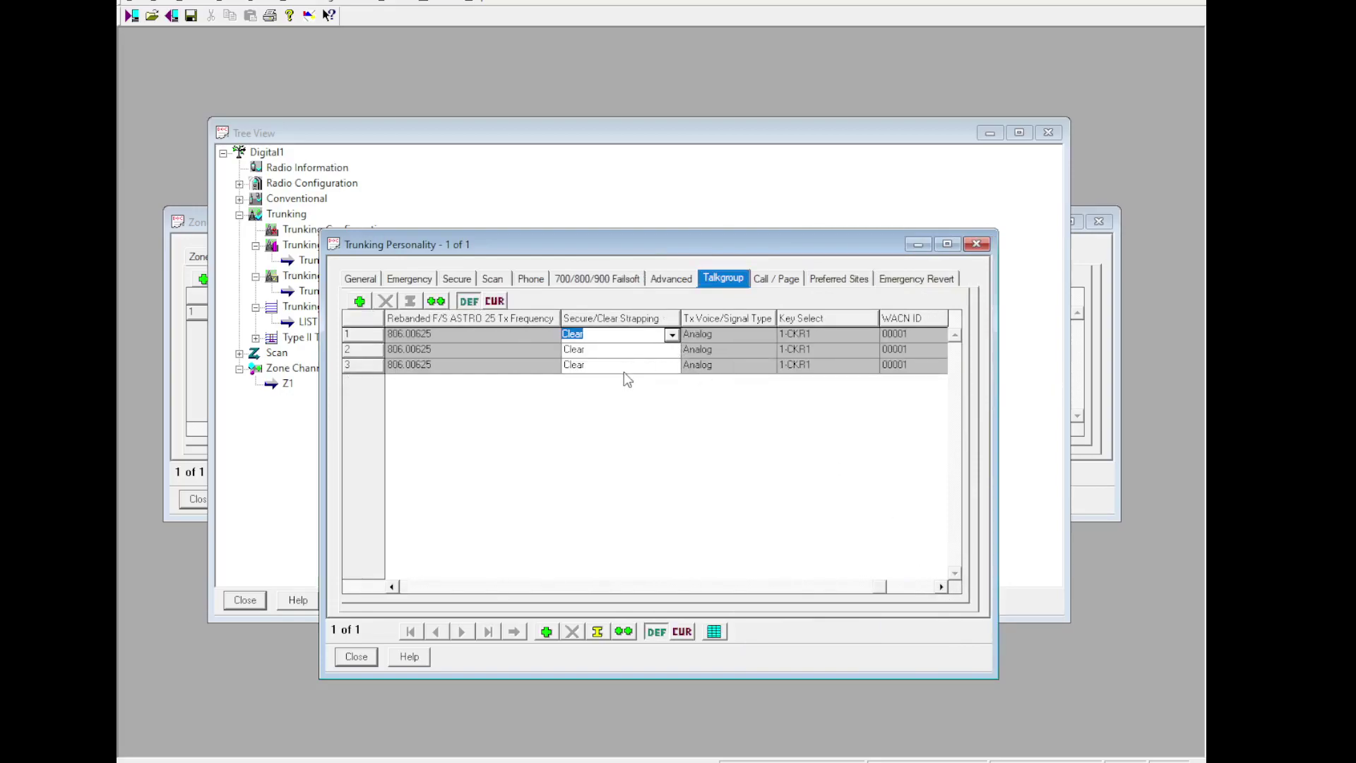
{"action": "left_click", "coordinate": [819, 334]}
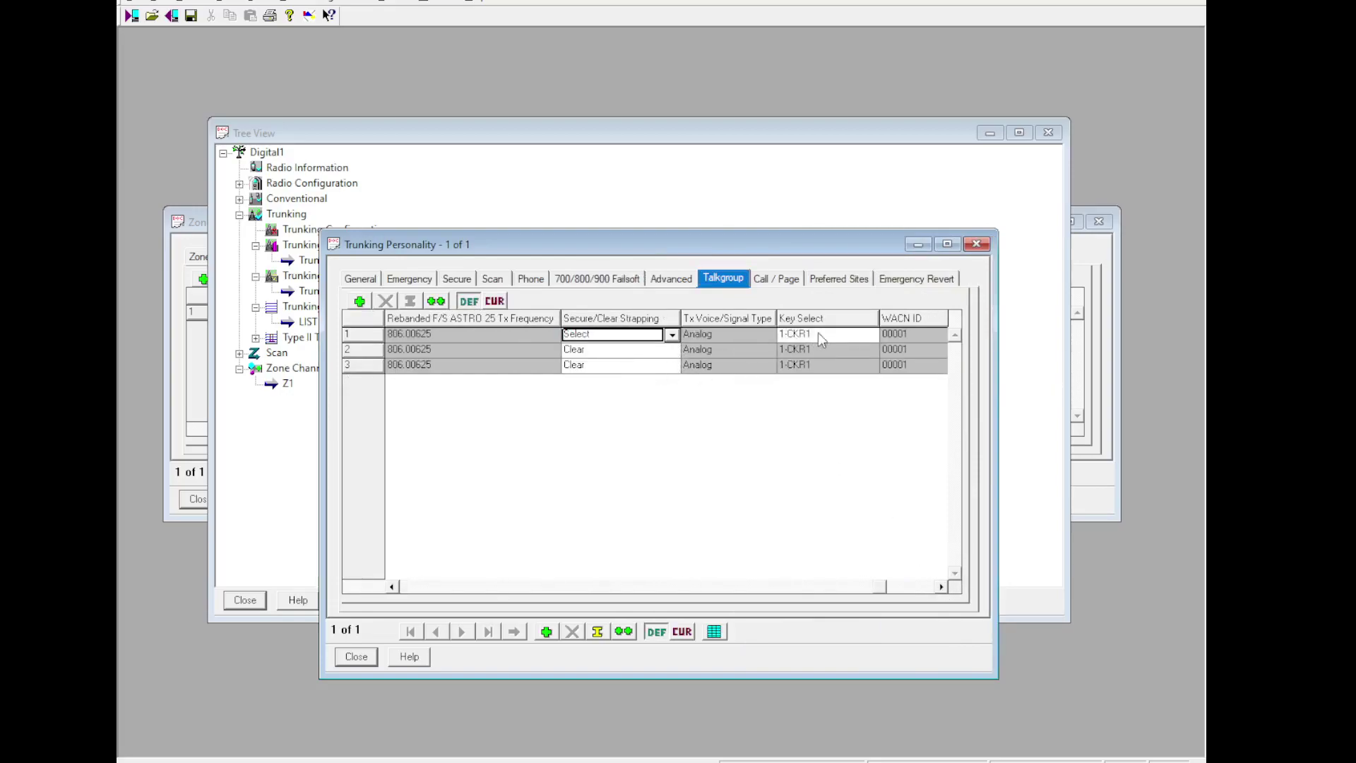
{"action": "left_click", "coordinate": [944, 588]}
{"action": "left_click", "coordinate": [357, 656]}
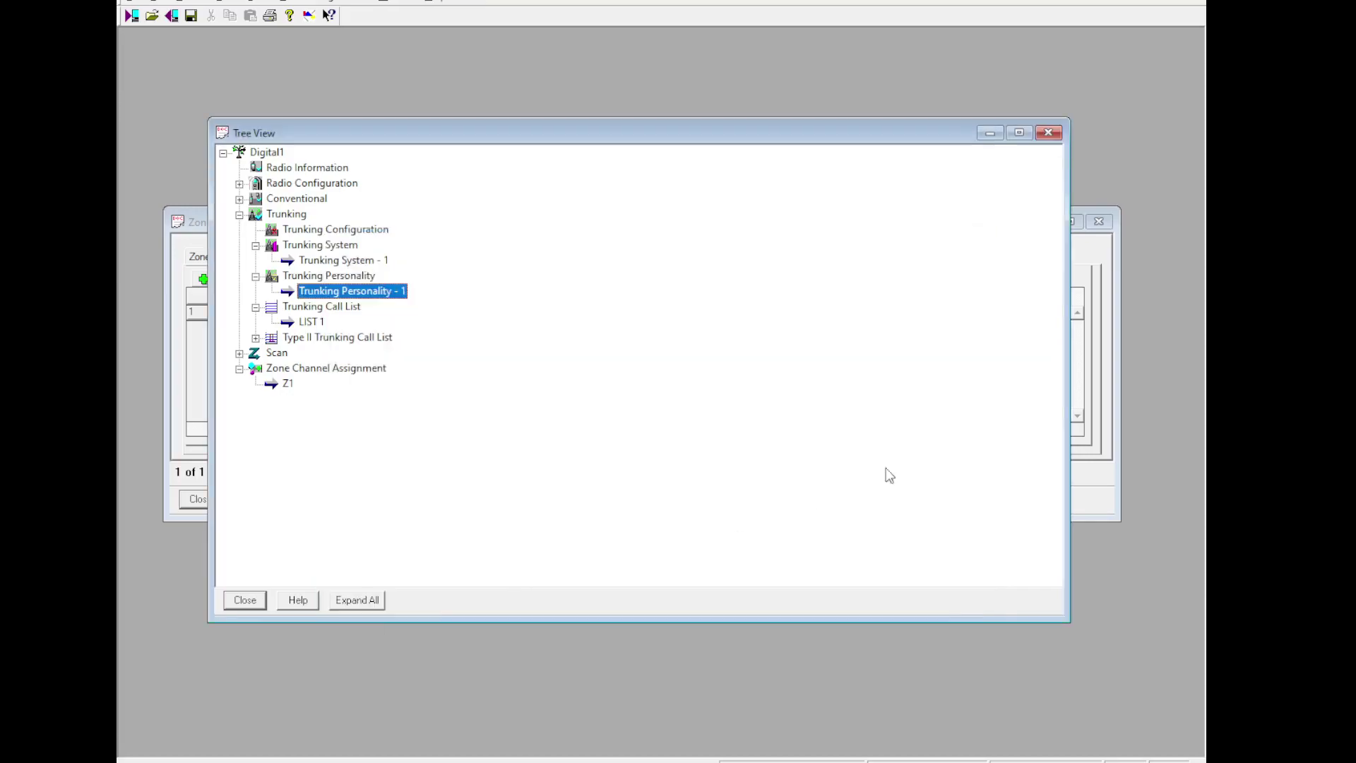
{"action": "left_click", "coordinate": [1117, 486]}
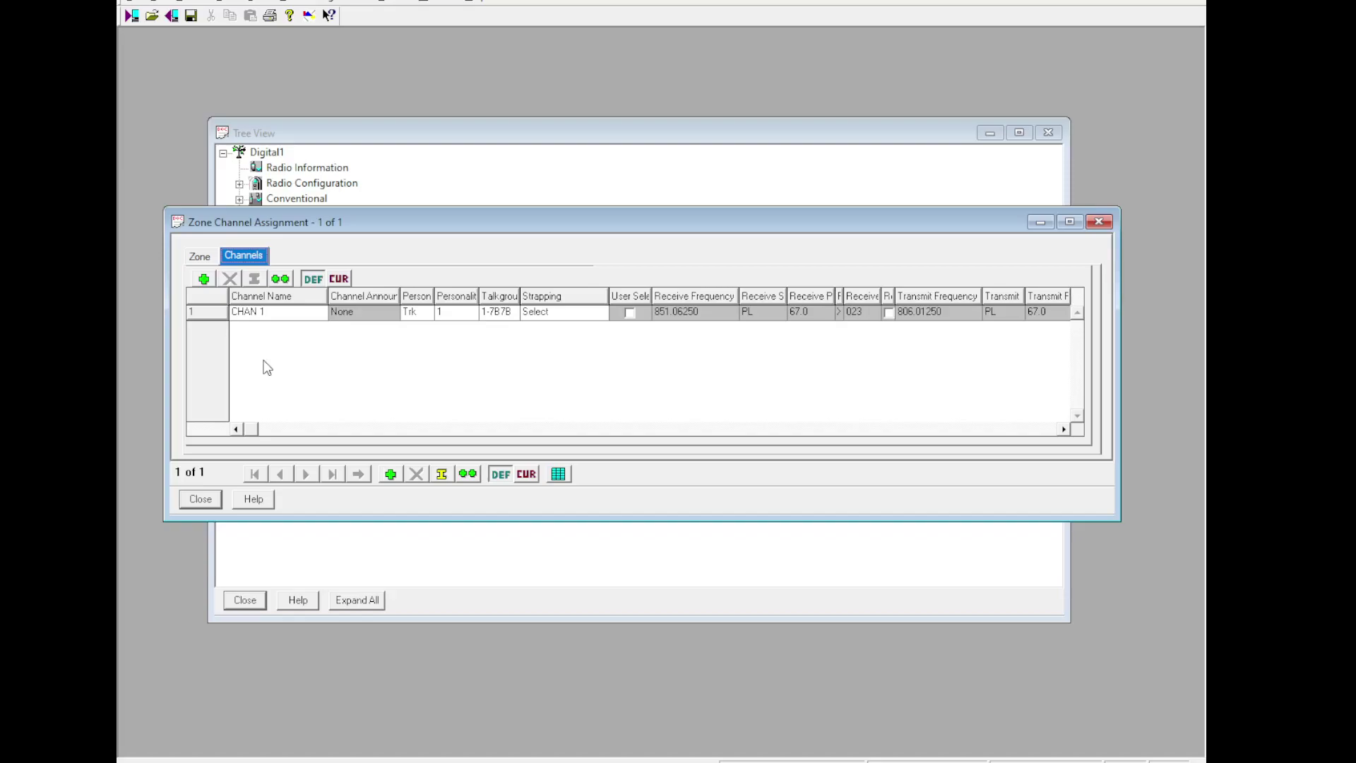
{"action": "left_click", "coordinate": [473, 371]}
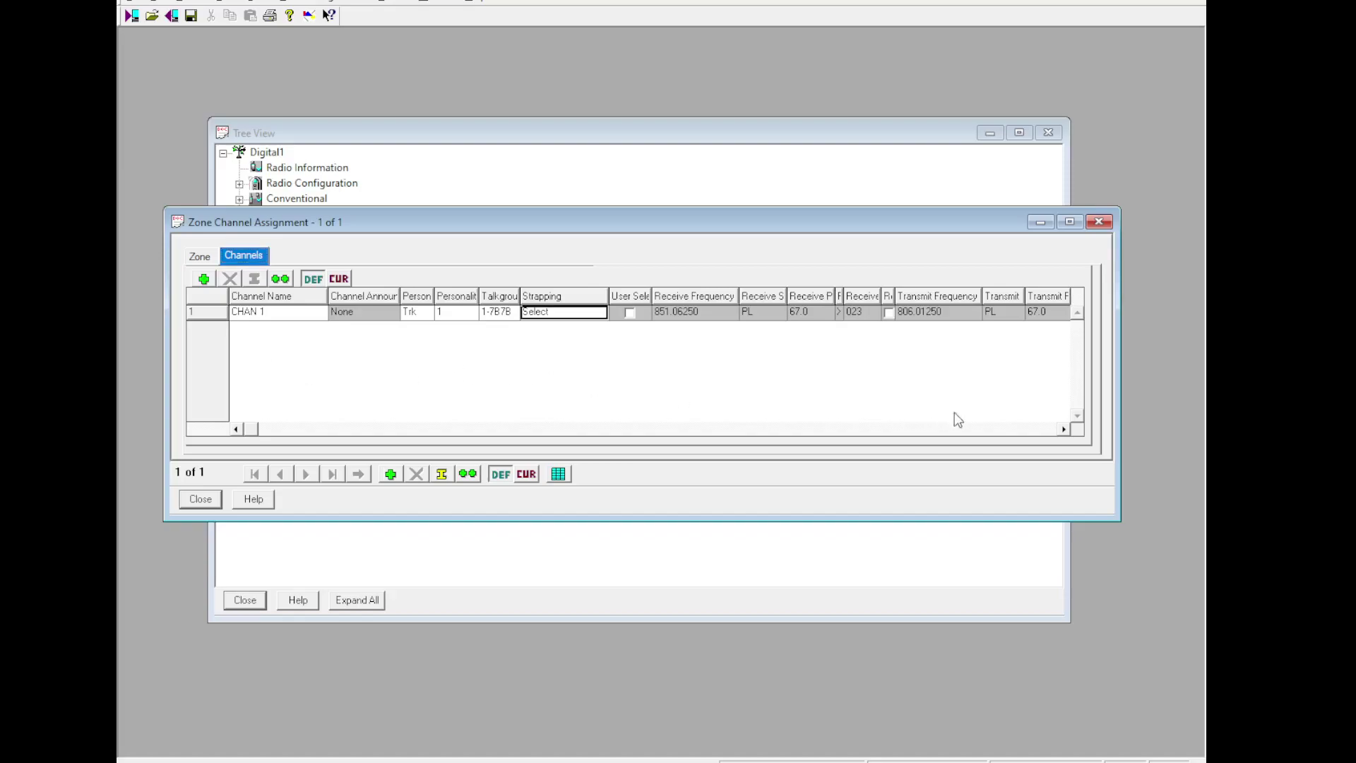
{"action": "left_click", "coordinate": [1063, 428]}
{"action": "left_click_drag", "start_coordinate": [1063, 429], "coordinate": [1063, 429]}
{"action": "left_click_drag", "start_coordinate": [616, 434], "coordinate": [201, 480]}
{"action": "left_click_drag", "start_coordinate": [252, 444], "coordinate": [252, 432]}
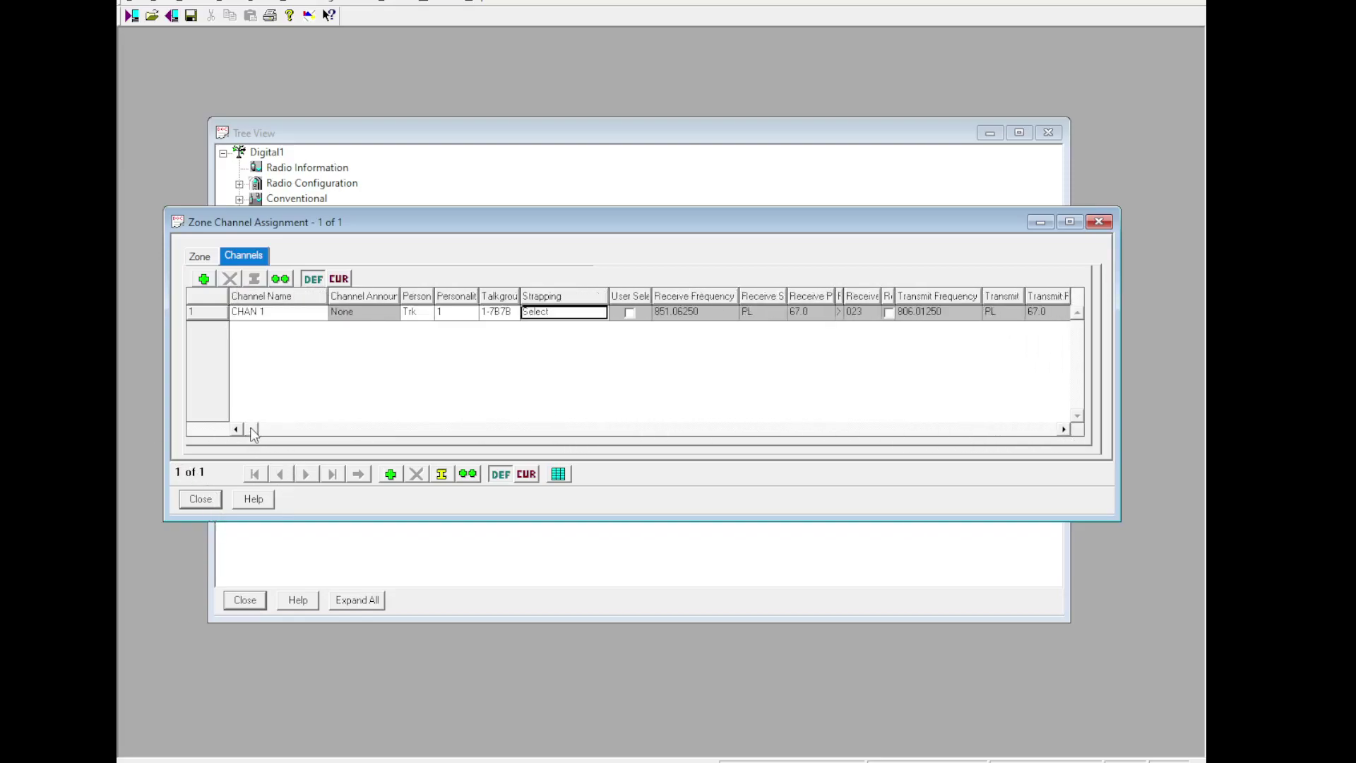
{"action": "left_click", "coordinate": [379, 319]}
{"action": "left_click", "coordinate": [429, 315]}
{"action": "left_click", "coordinate": [469, 315]}
Step: Expand the Conventional branch in Tree View and close the Zone Channel Assignment window
{"action": "left_click", "coordinate": [430, 175]}
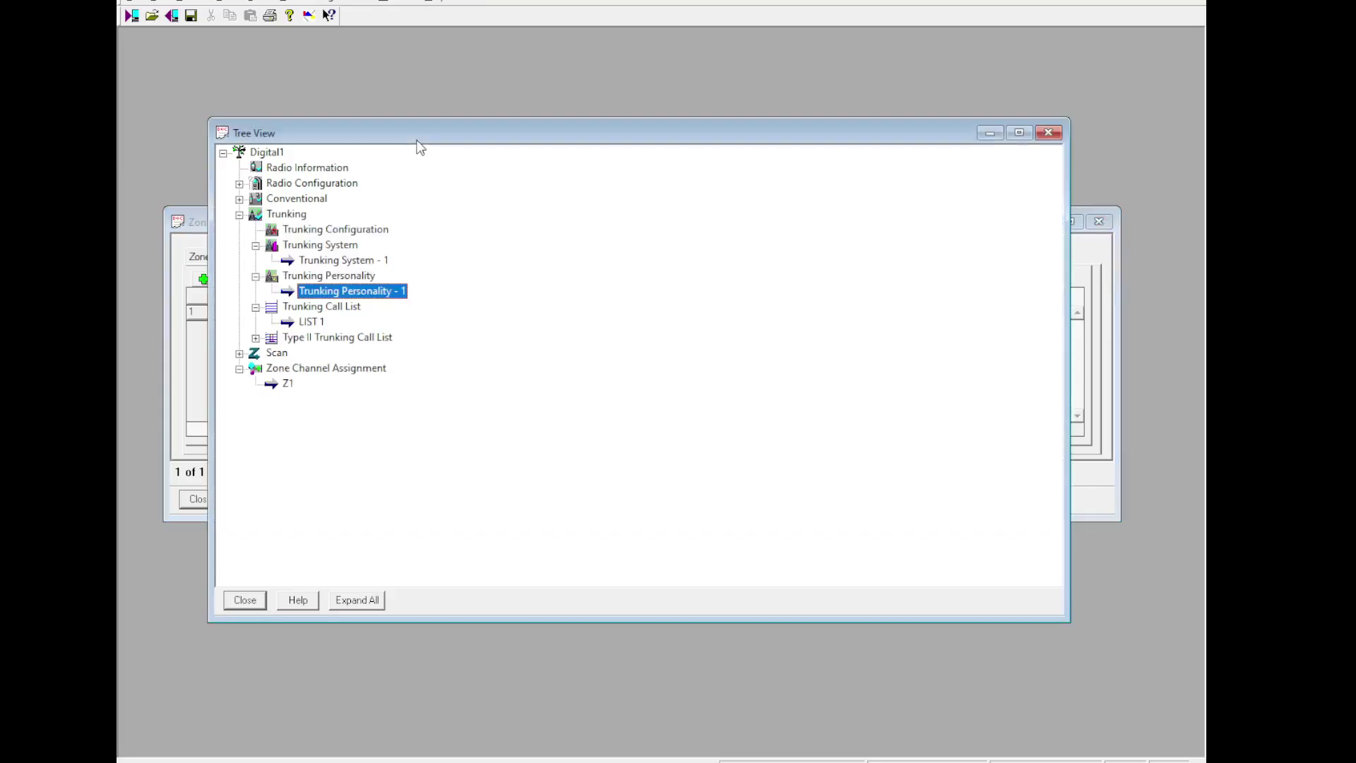
{"action": "double_click", "coordinate": [311, 185]}
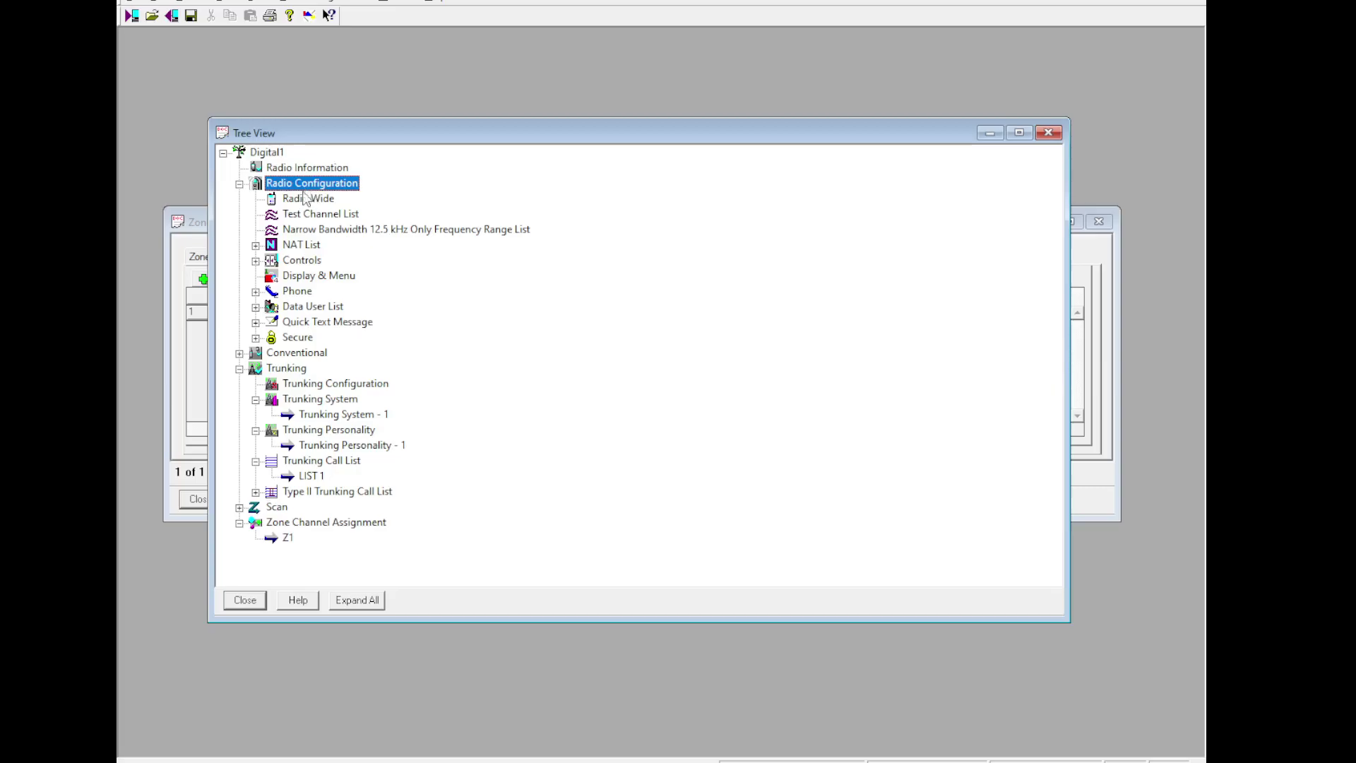
{"action": "left_click", "coordinate": [239, 184]}
{"action": "left_click", "coordinate": [241, 199]}
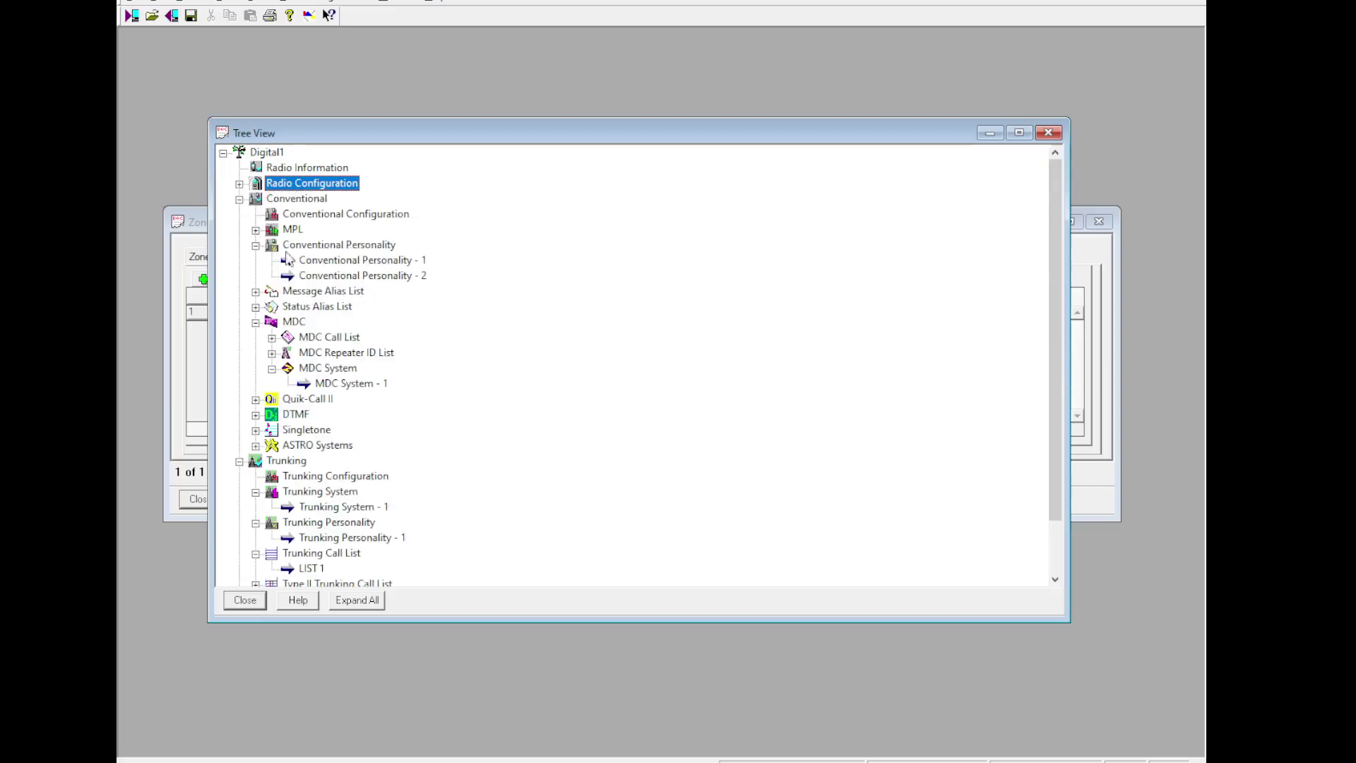
{"action": "key", "text": "ctrl+Tab"}
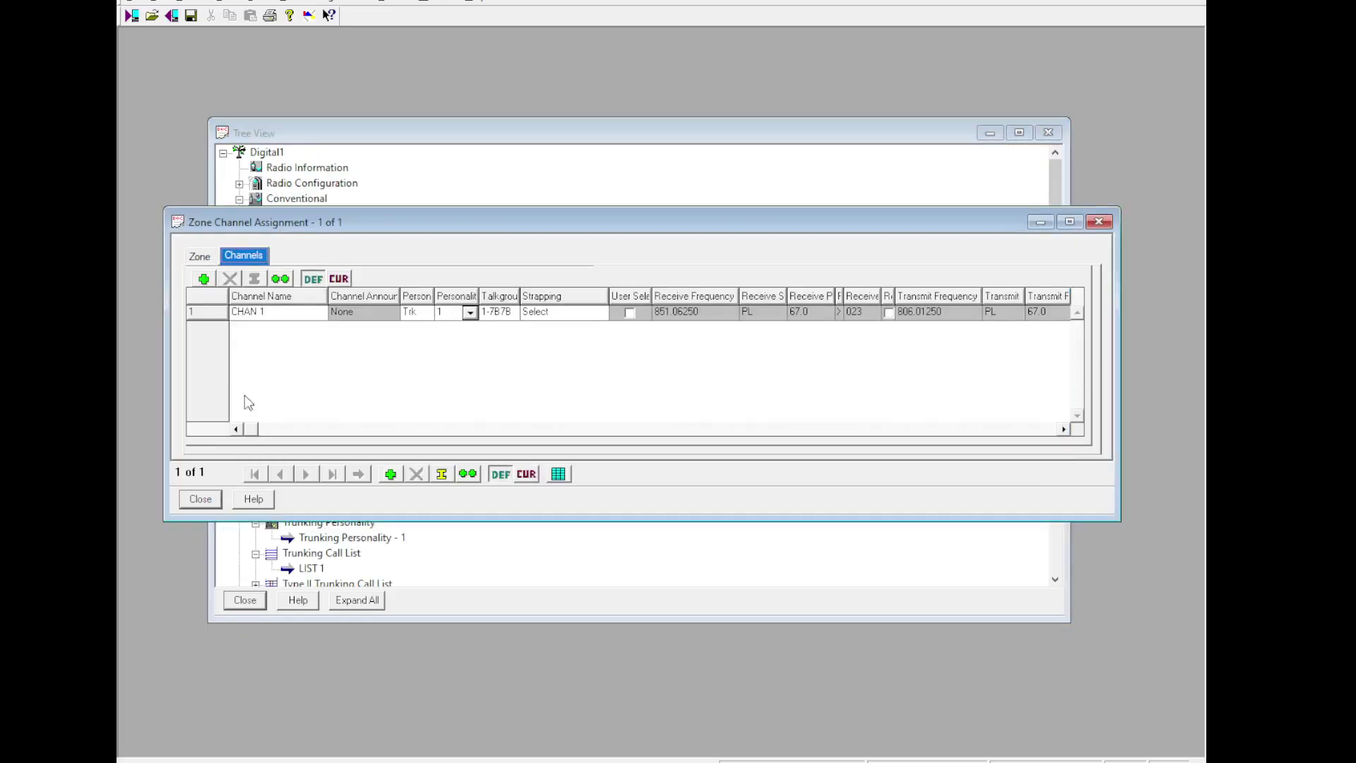
{"action": "left_click", "coordinate": [216, 502]}
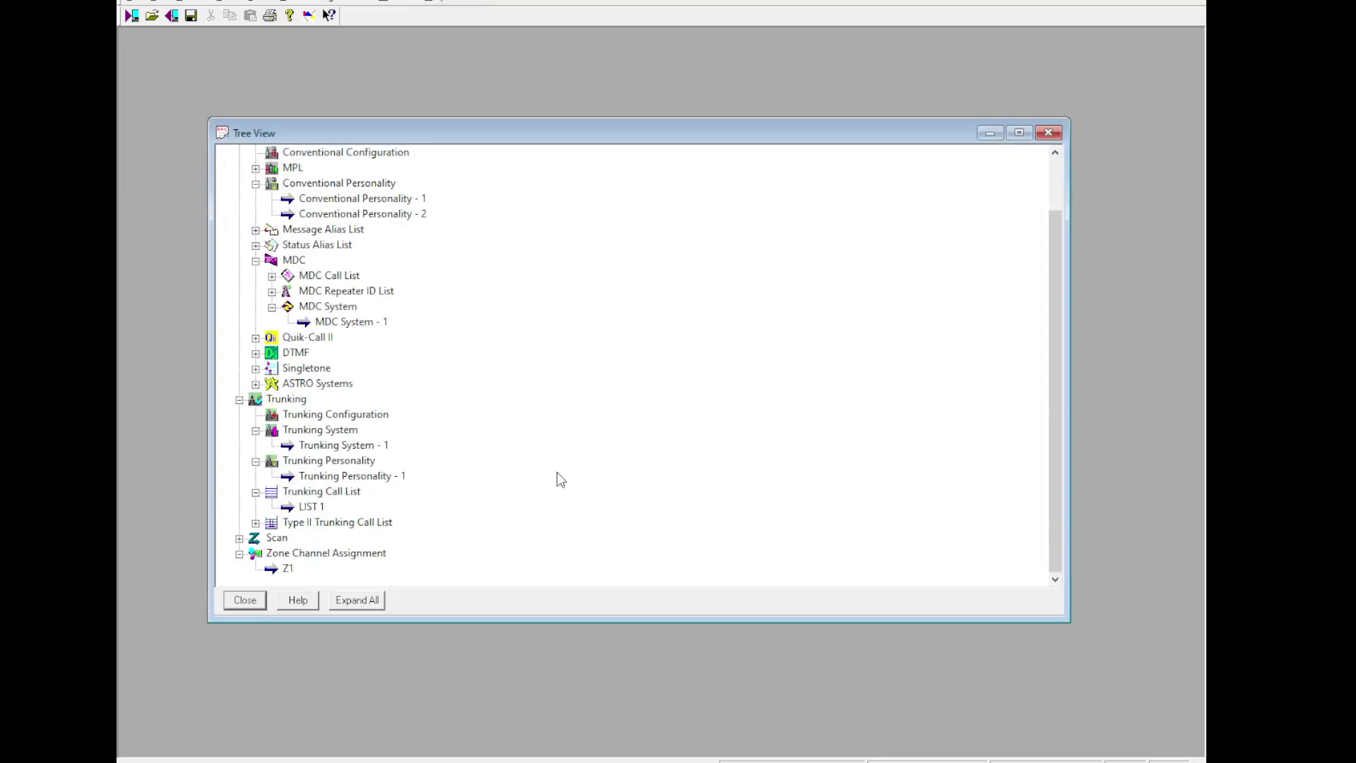